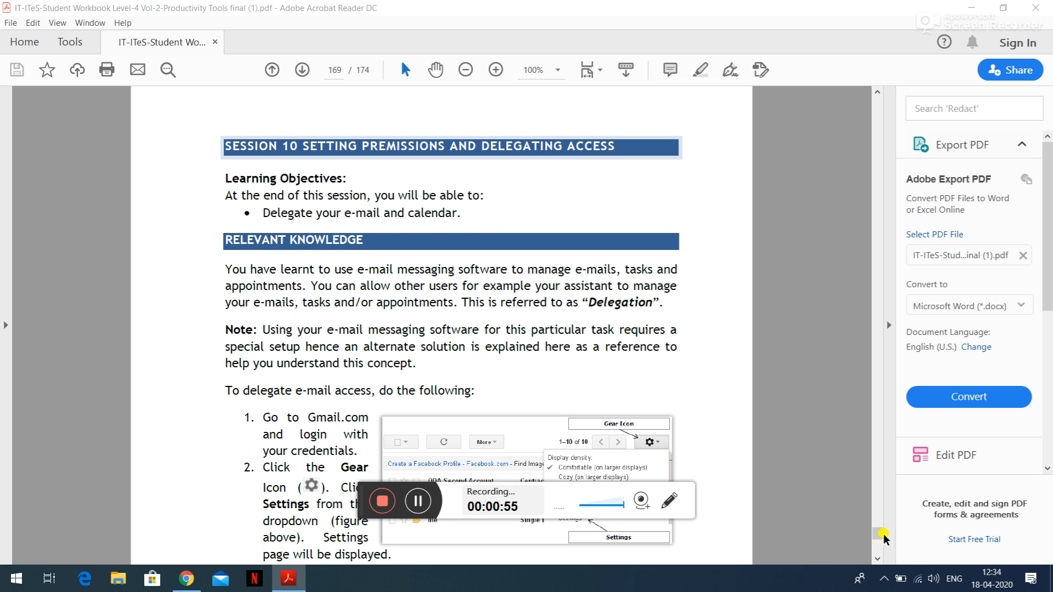
Switch to Gmail in Chrome and sign out of the current Google account
{"action": "left_click", "coordinate": [877, 556]}
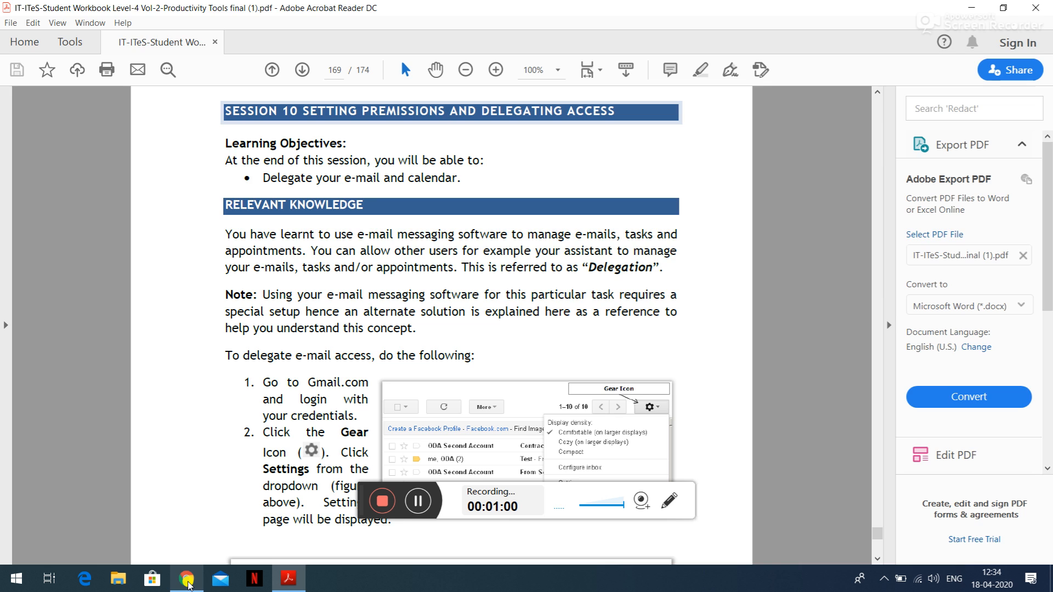
{"action": "left_click", "coordinate": [187, 581]}
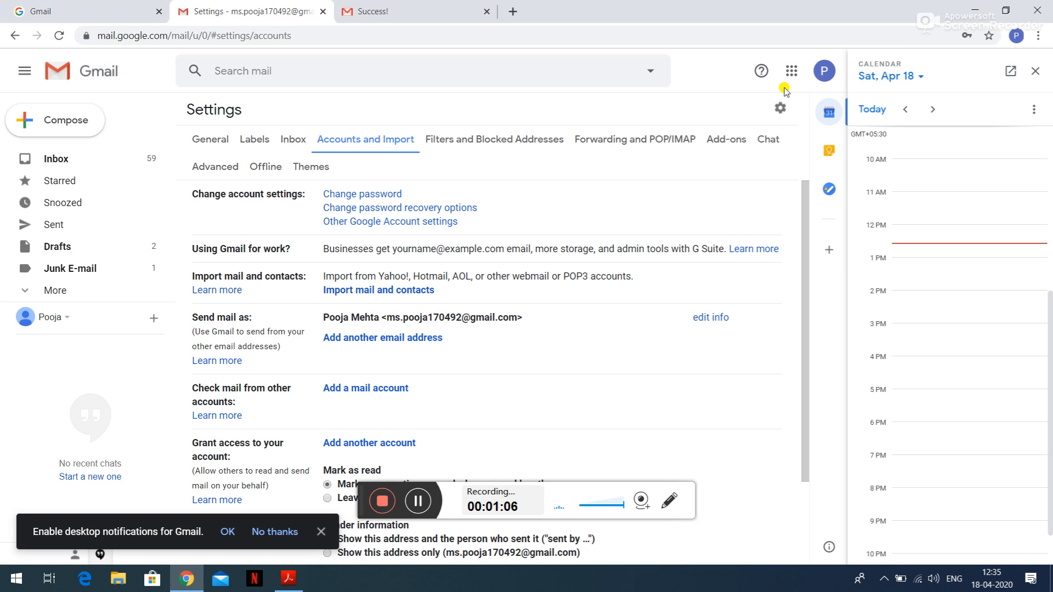
{"action": "left_click", "coordinate": [822, 71]}
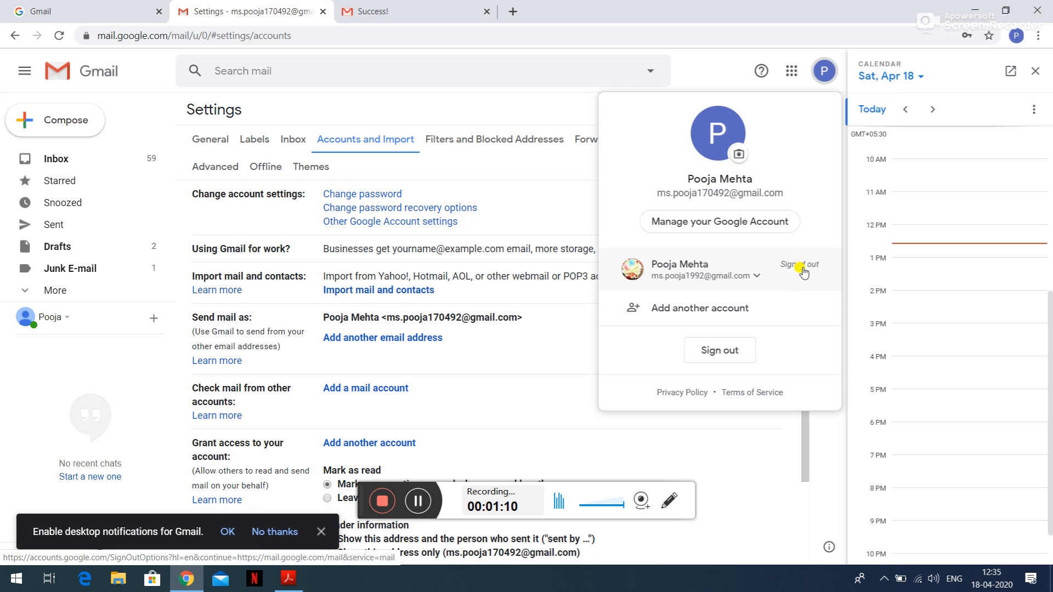
{"action": "left_click", "coordinate": [725, 353]}
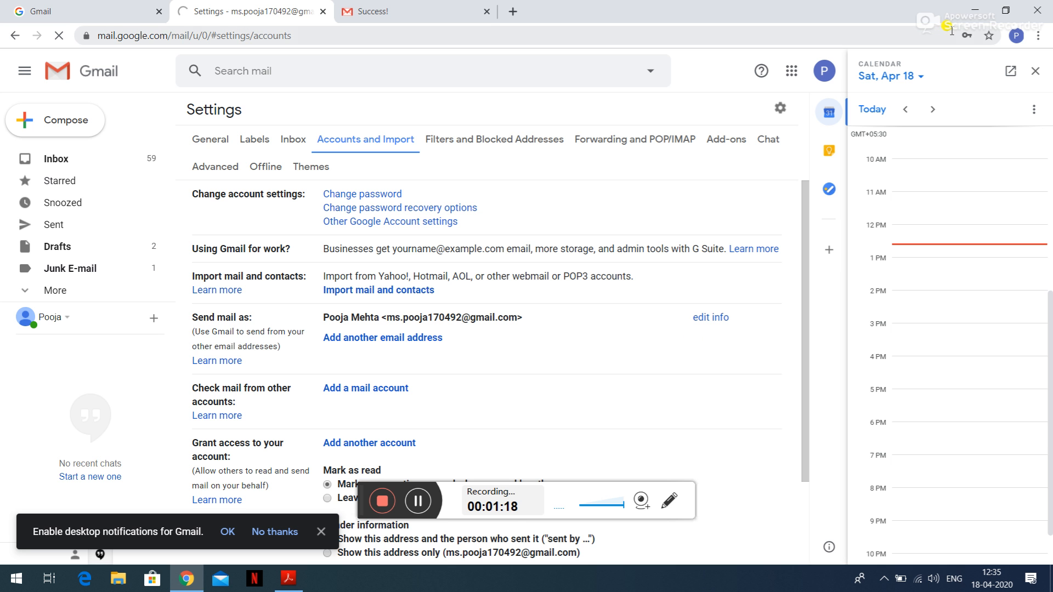
{"action": "left_click", "coordinate": [975, 9]}
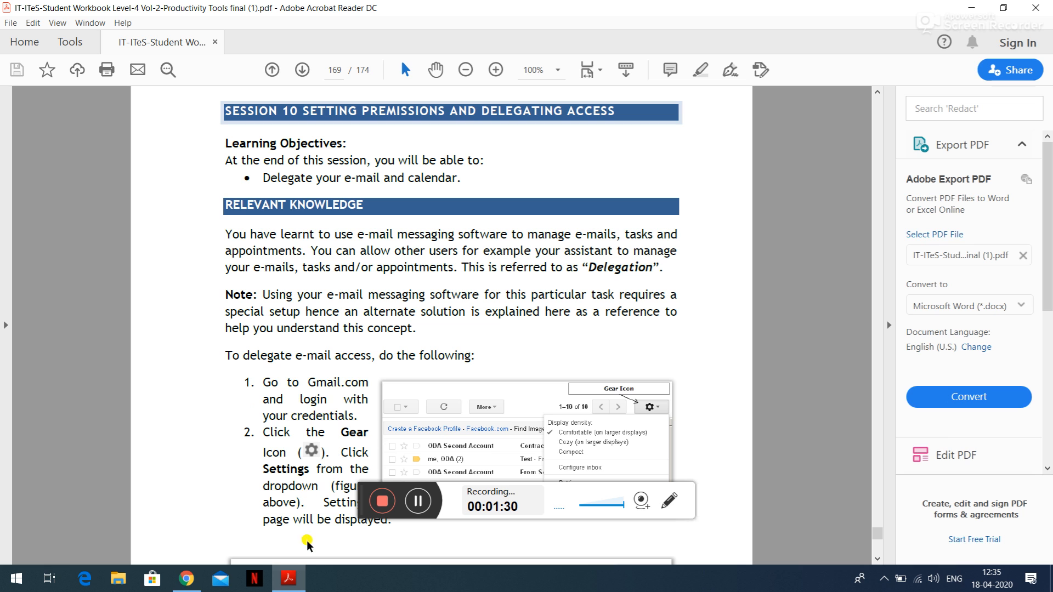
{"action": "left_click", "coordinate": [410, 501]}
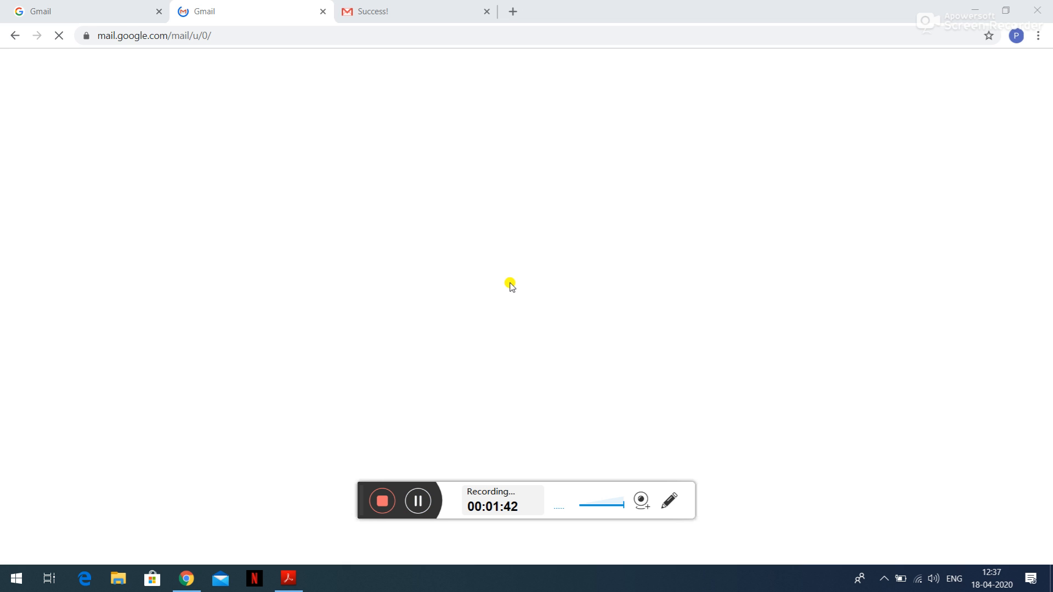
Check the steps for delegating e-mail access on page 169 of the PDF workbook, and return to Gmail in Chrome
{"action": "left_click", "coordinate": [976, 7]}
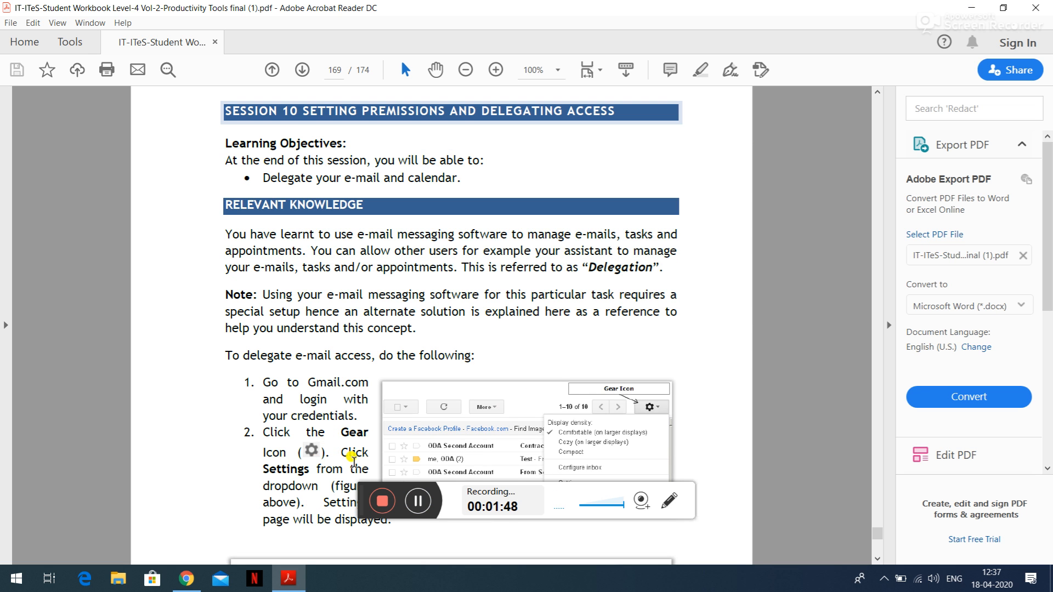
{"action": "left_click", "coordinate": [878, 559]}
{"action": "left_click_drag", "start_coordinate": [874, 560], "coordinate": [874, 560]}
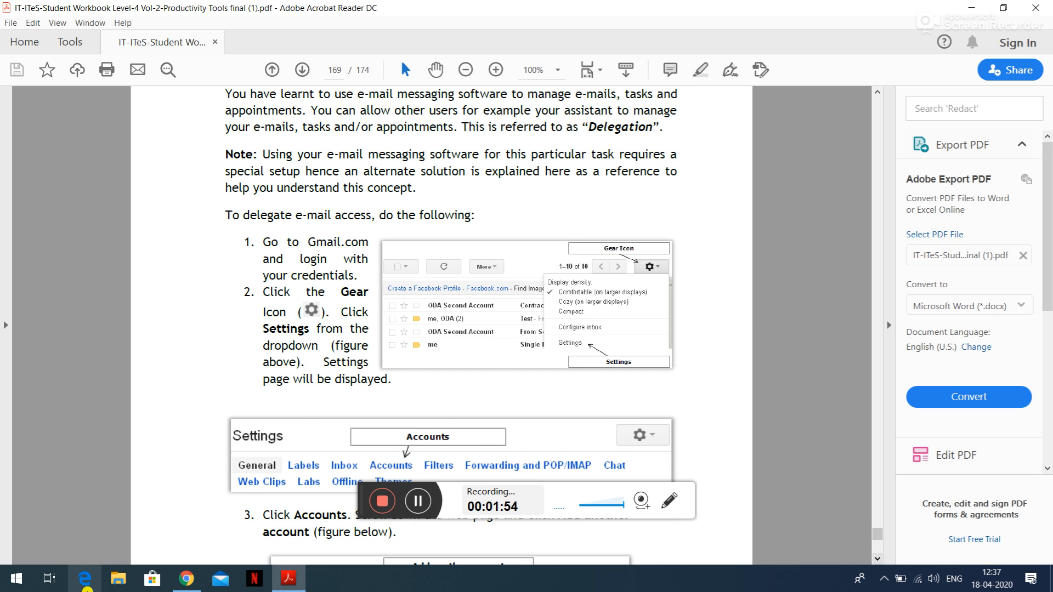
{"action": "left_click", "coordinate": [186, 579]}
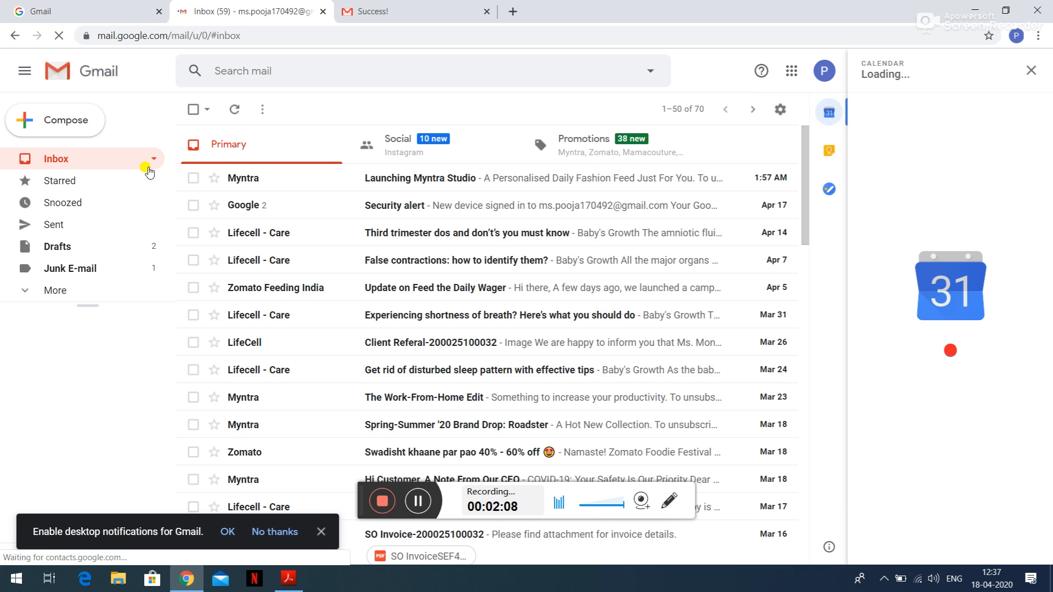
{"action": "left_click", "coordinate": [420, 501]}
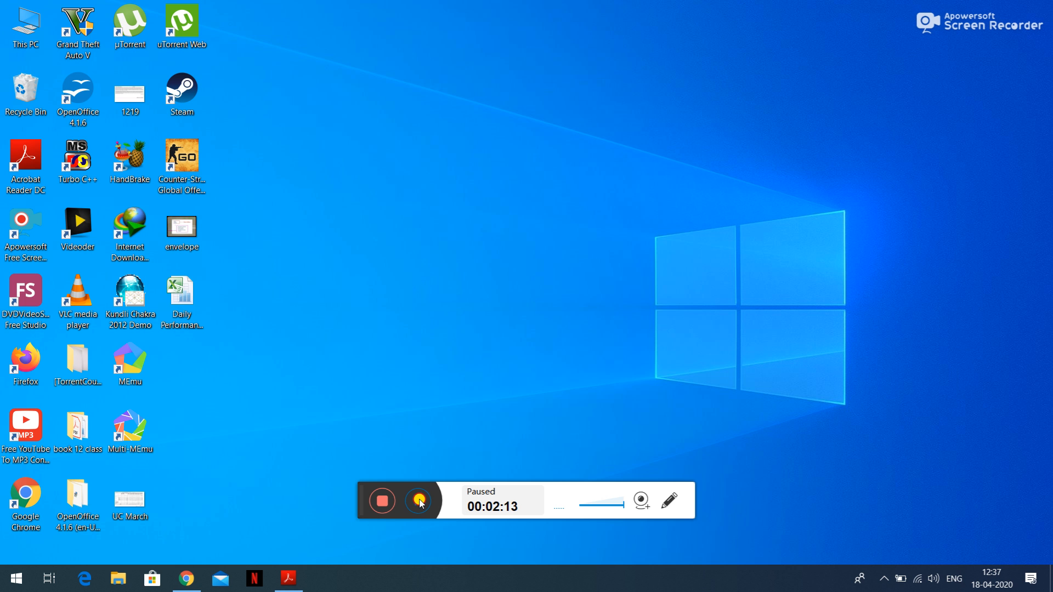
{"action": "left_click", "coordinate": [420, 502]}
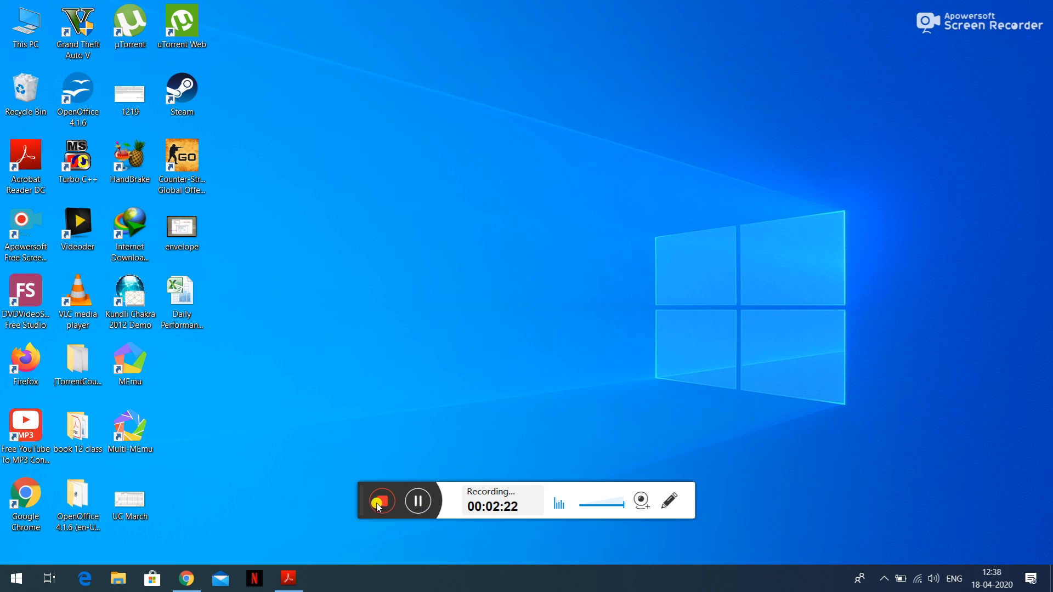
{"action": "left_click", "coordinate": [415, 500]}
{"action": "left_click", "coordinate": [415, 500]}
{"action": "left_click", "coordinate": [642, 502]}
{"action": "left_click", "coordinate": [641, 501]}
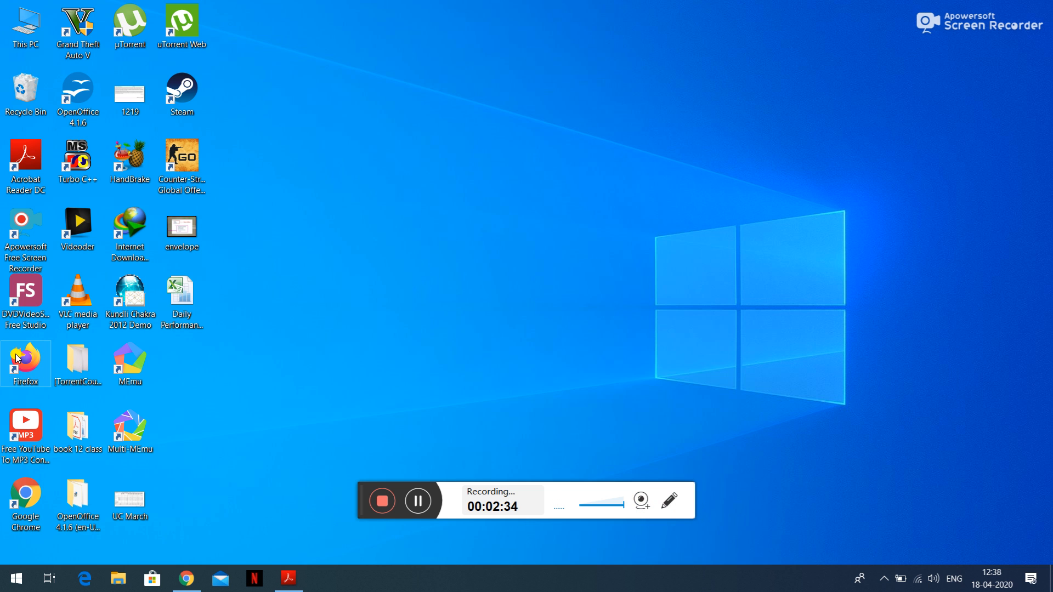
{"action": "left_click", "coordinate": [26, 248]}
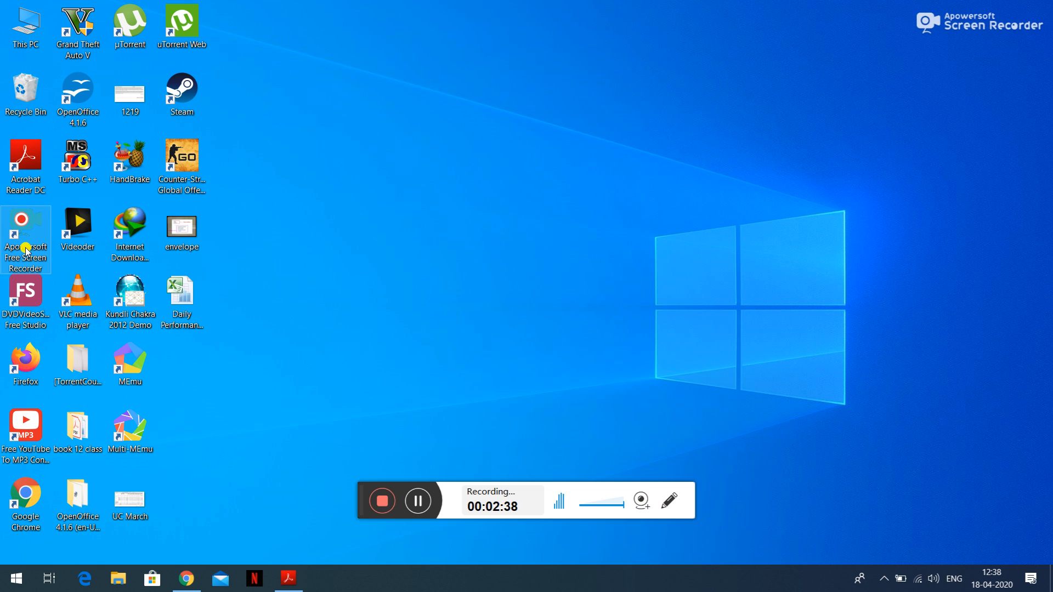
{"action": "right_click", "coordinate": [25, 248]}
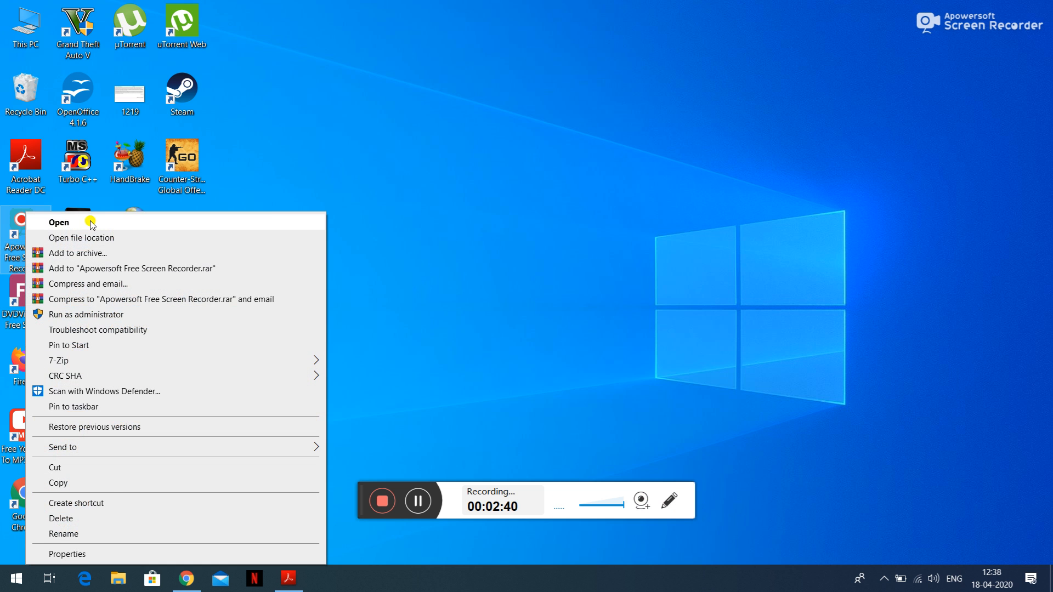
{"action": "left_click", "coordinate": [90, 223]}
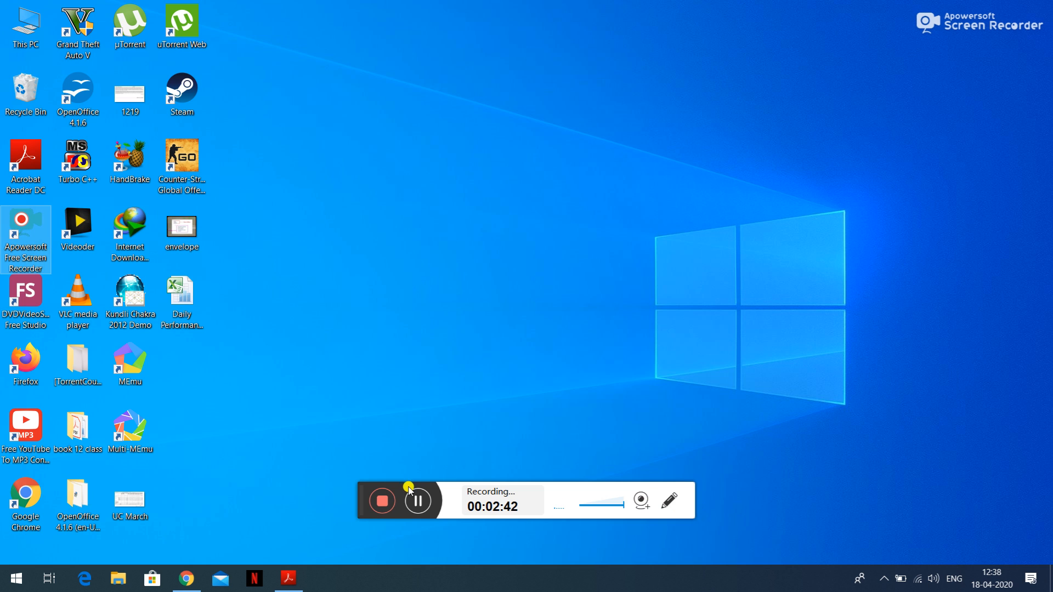
{"action": "left_click", "coordinate": [382, 500]}
{"action": "left_click", "coordinate": [359, 500]}
{"action": "left_click_drag", "start_coordinate": [359, 500], "coordinate": [109, 499]}
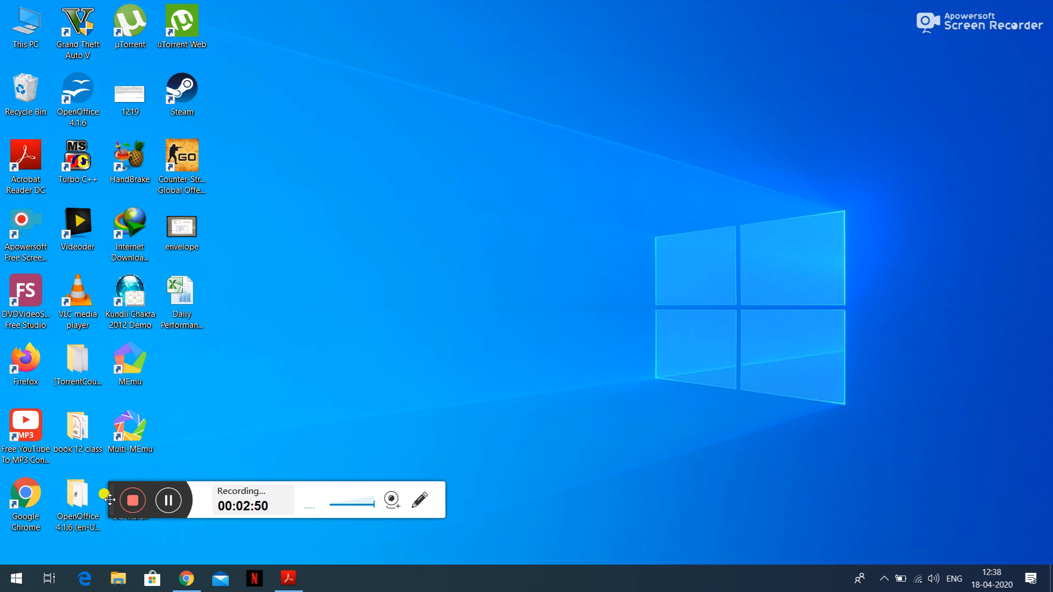
{"action": "key", "text": "ctrl+alt+e"}
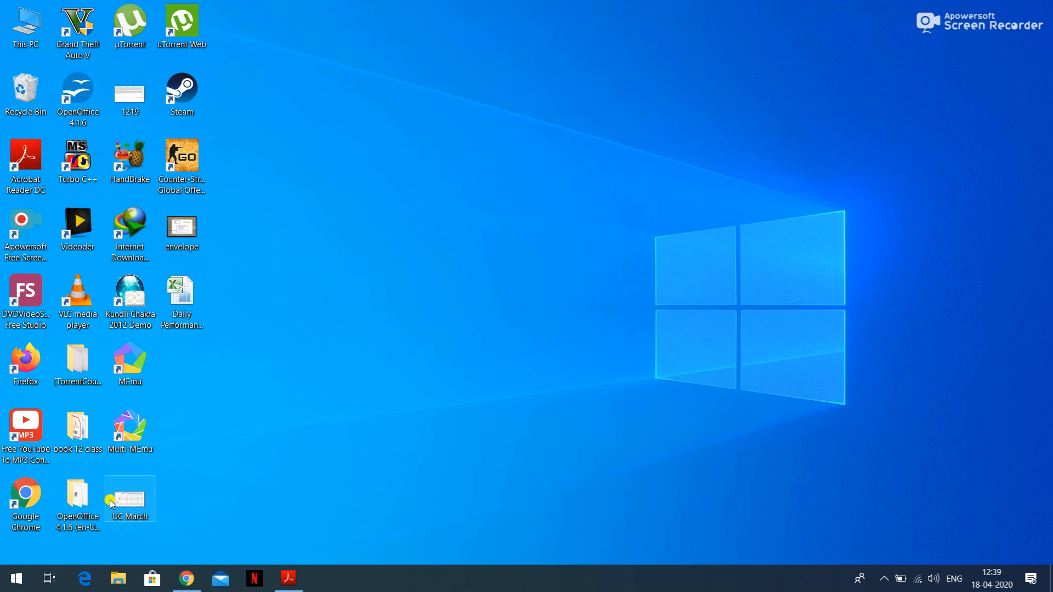
{"action": "left_click", "coordinate": [22, 225]}
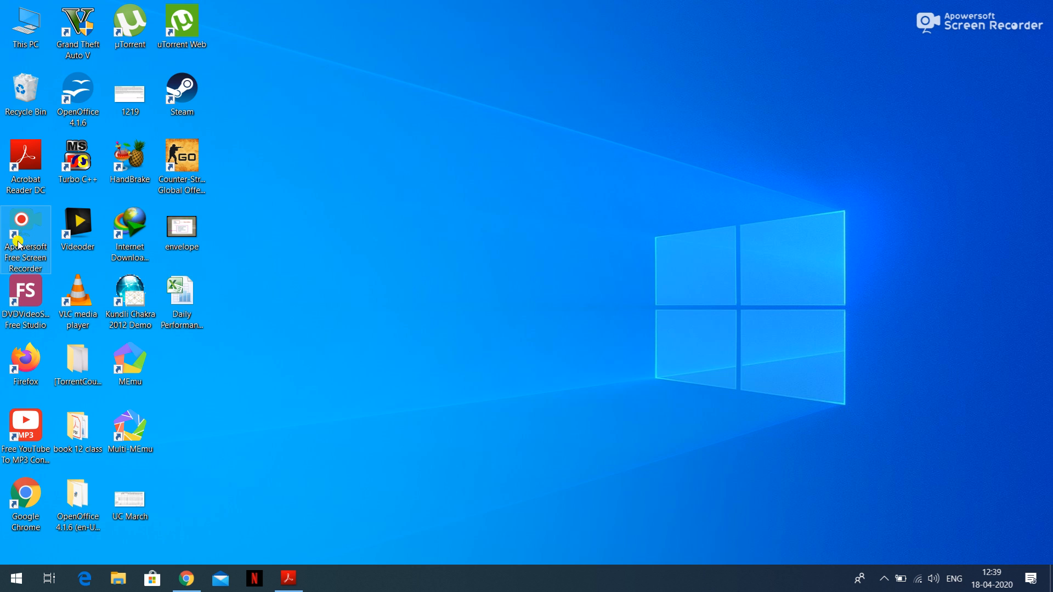
{"action": "right_click", "coordinate": [856, 94]}
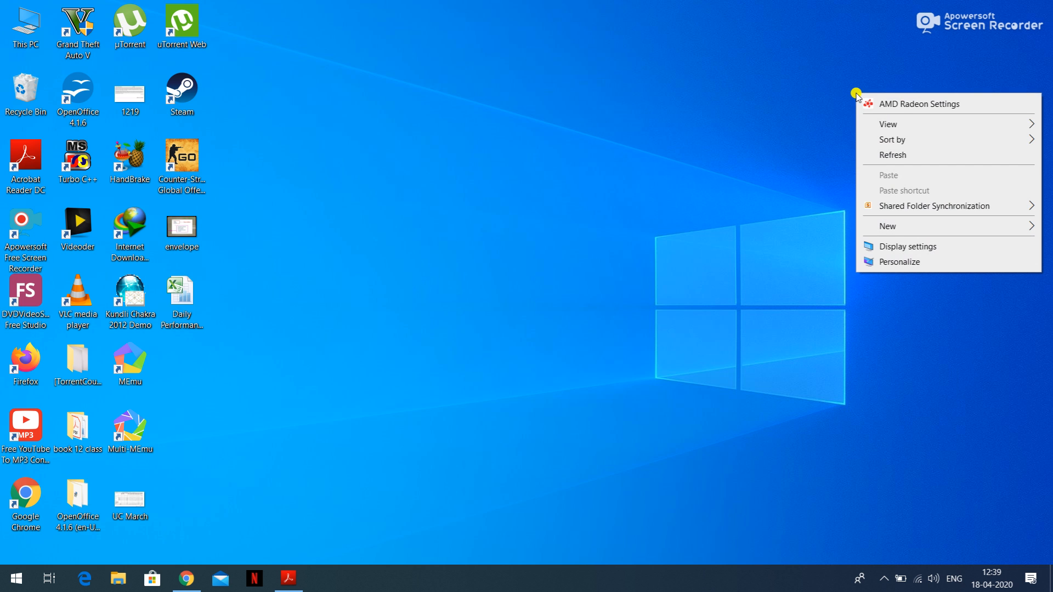
{"action": "left_click", "coordinate": [886, 156]}
{"action": "right_click", "coordinate": [868, 154]}
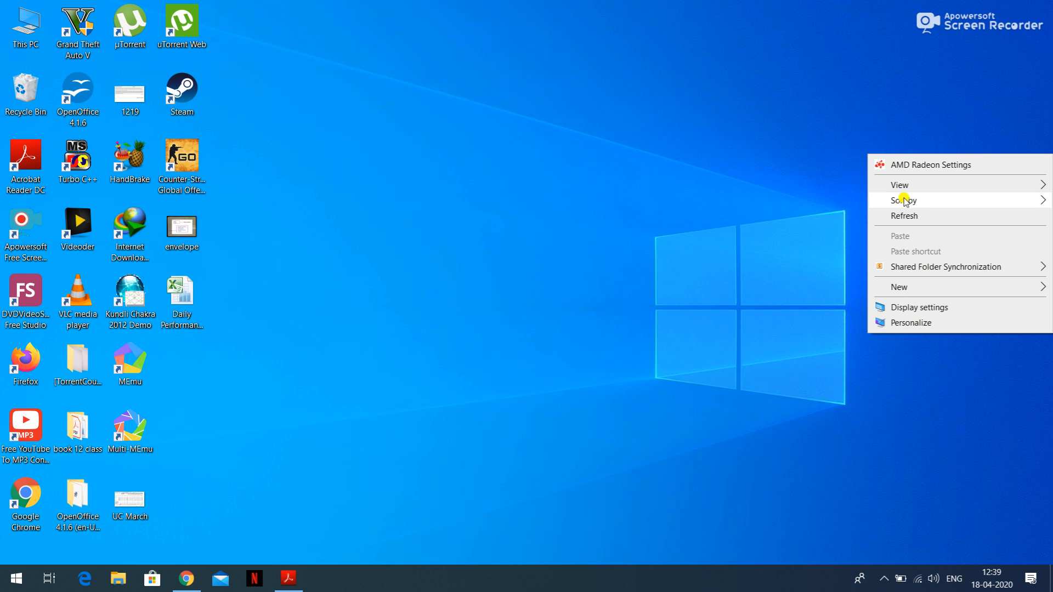
{"action": "left_click", "coordinate": [904, 215]}
{"action": "right_click", "coordinate": [902, 213]}
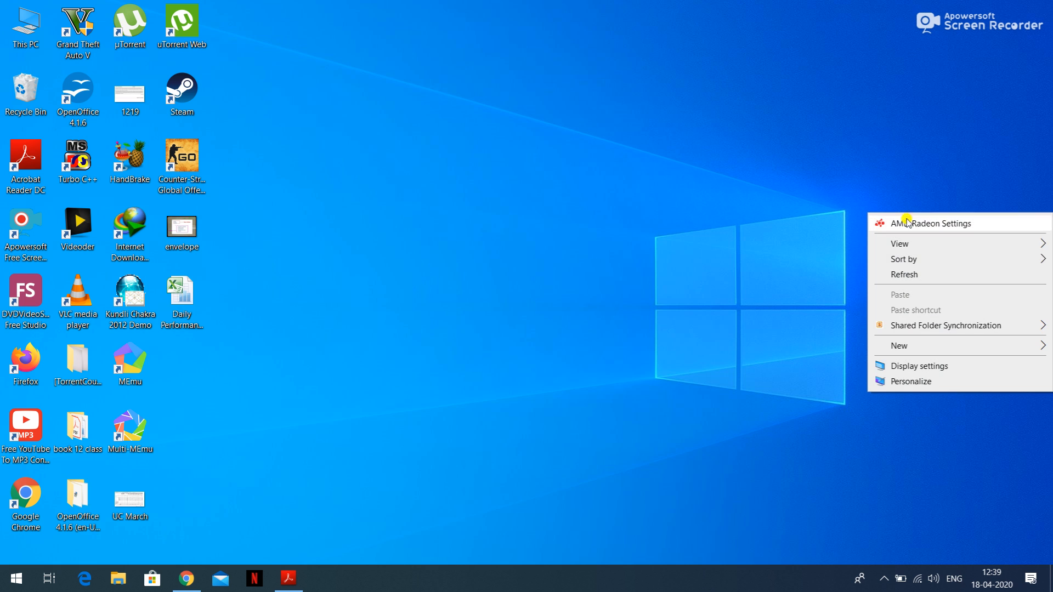
{"action": "mouse_move", "coordinate": [914, 259]}
{"action": "left_click", "coordinate": [927, 274]}
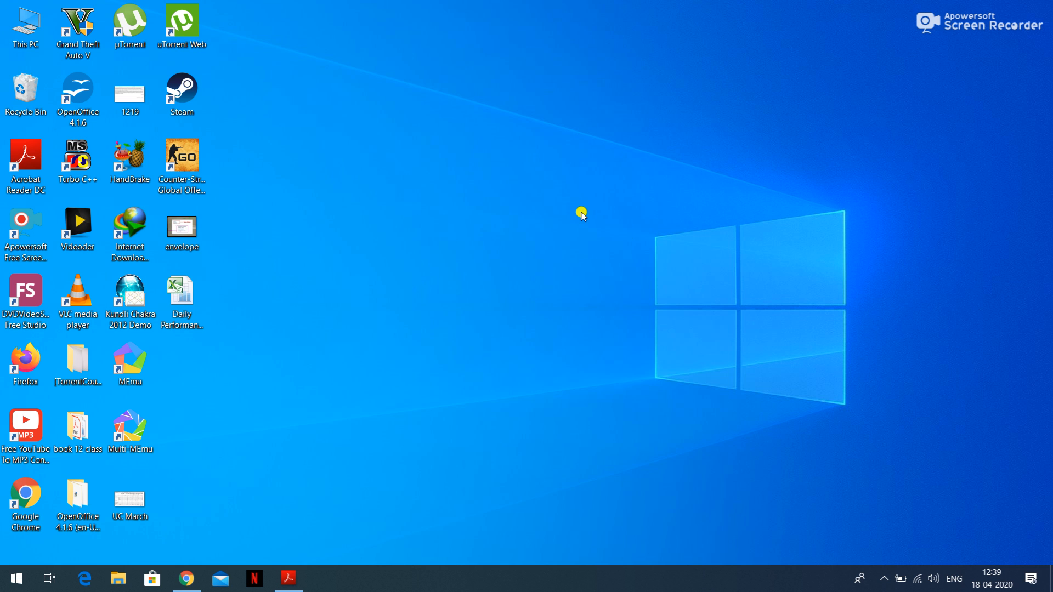
{"action": "left_click", "coordinate": [12, 235]}
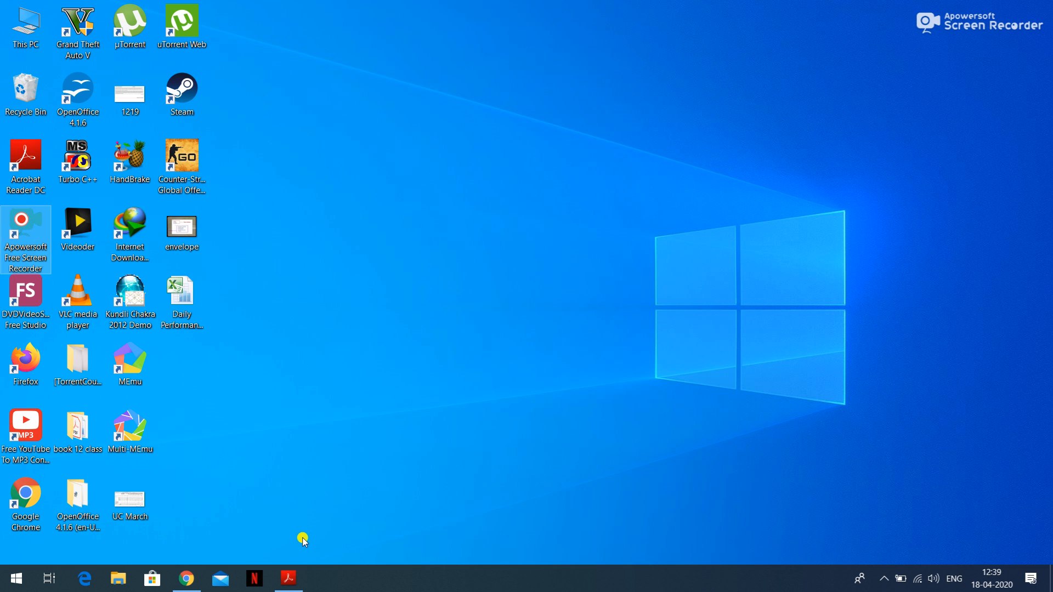
{"action": "mouse_move", "coordinate": [295, 578]}
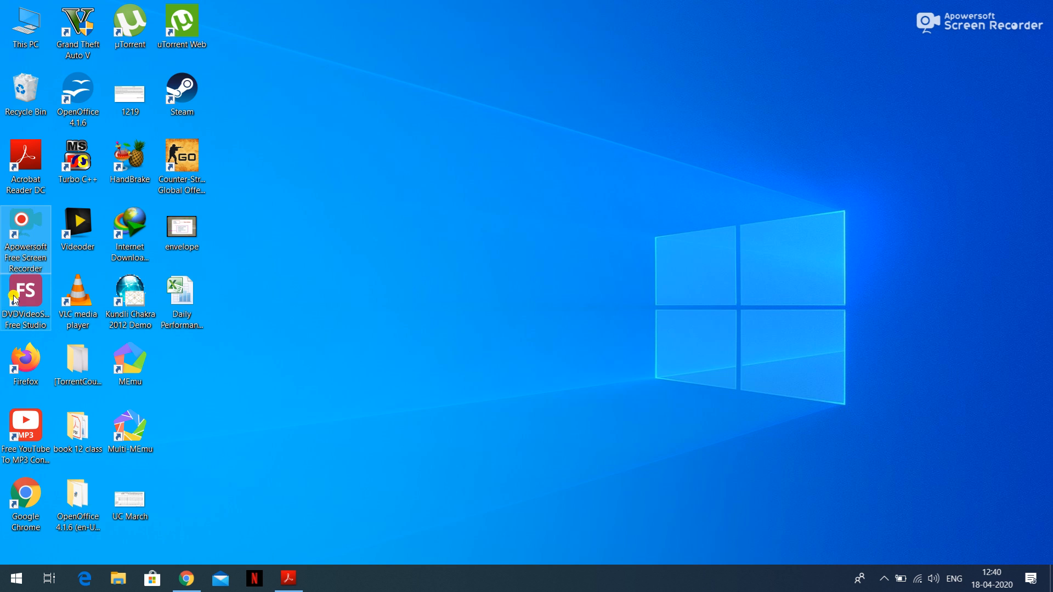
{"action": "left_click", "coordinate": [11, 264]}
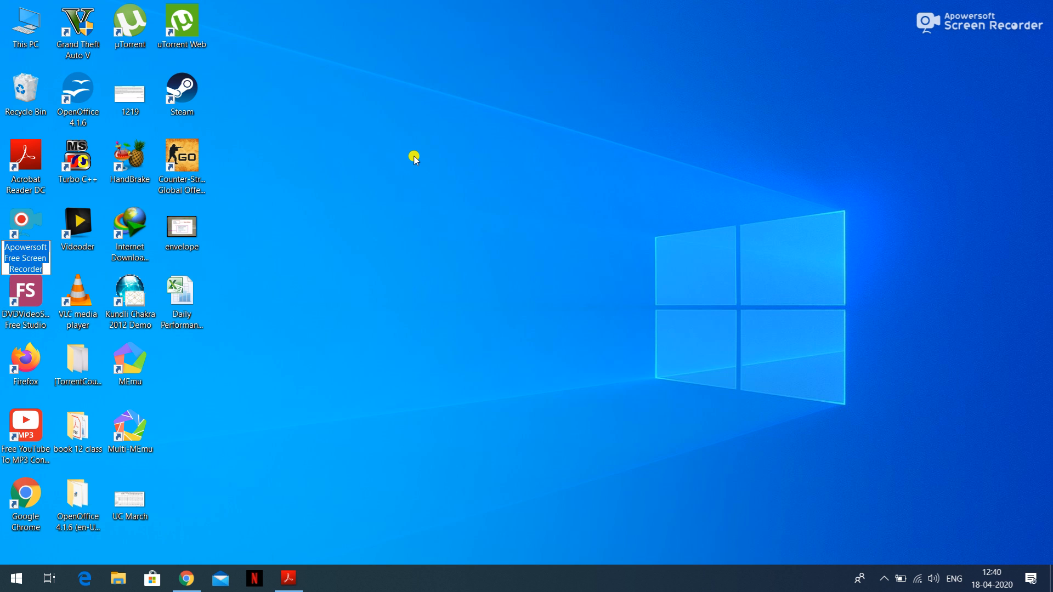
{"action": "left_click", "coordinate": [400, 203]}
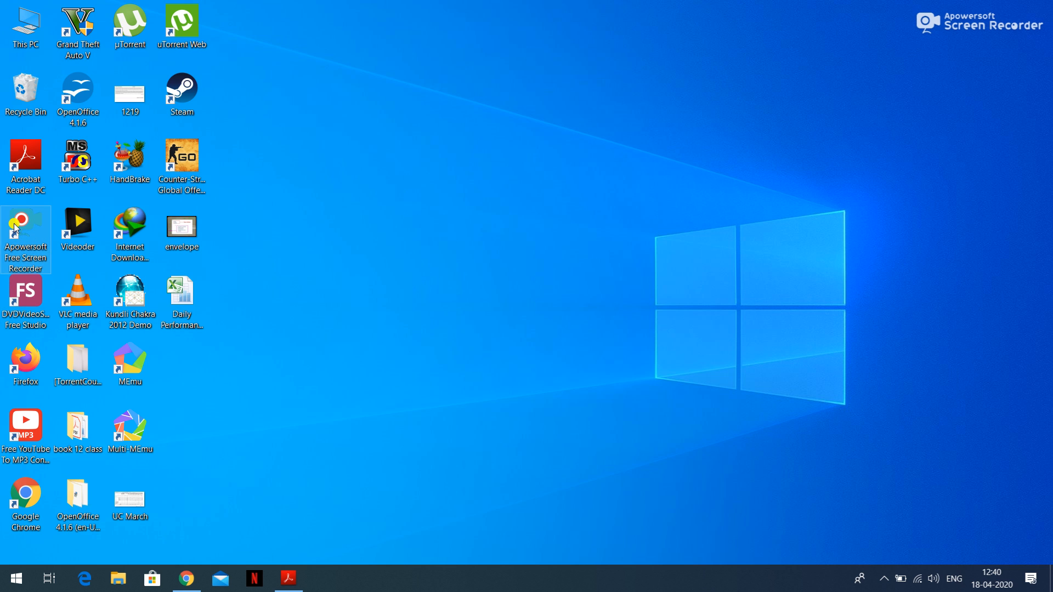
{"action": "left_click", "coordinate": [15, 230]}
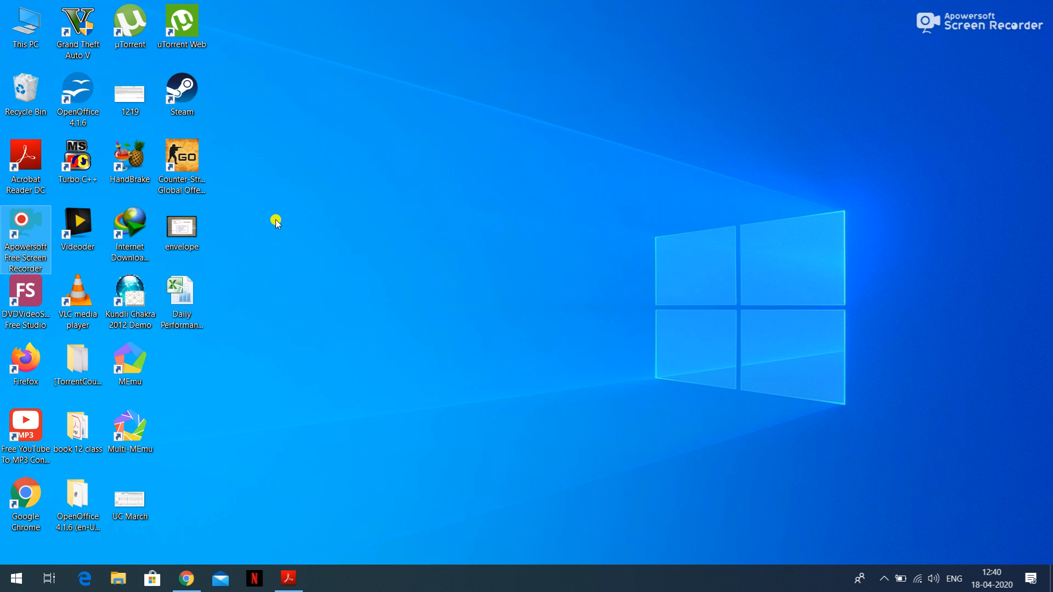
{"action": "right_click", "coordinate": [505, 52]}
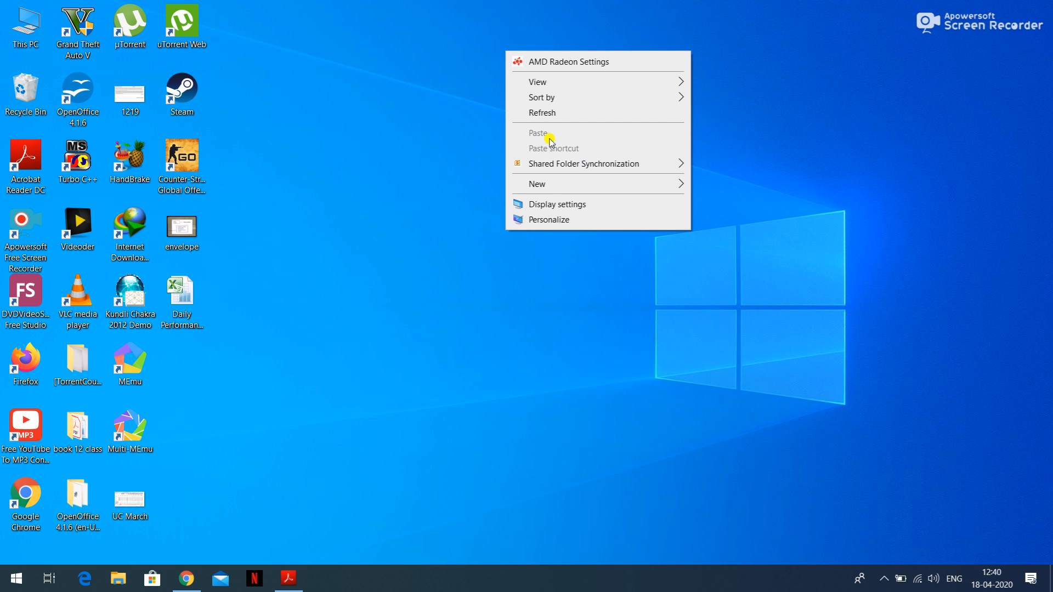
{"action": "left_click", "coordinate": [550, 113]}
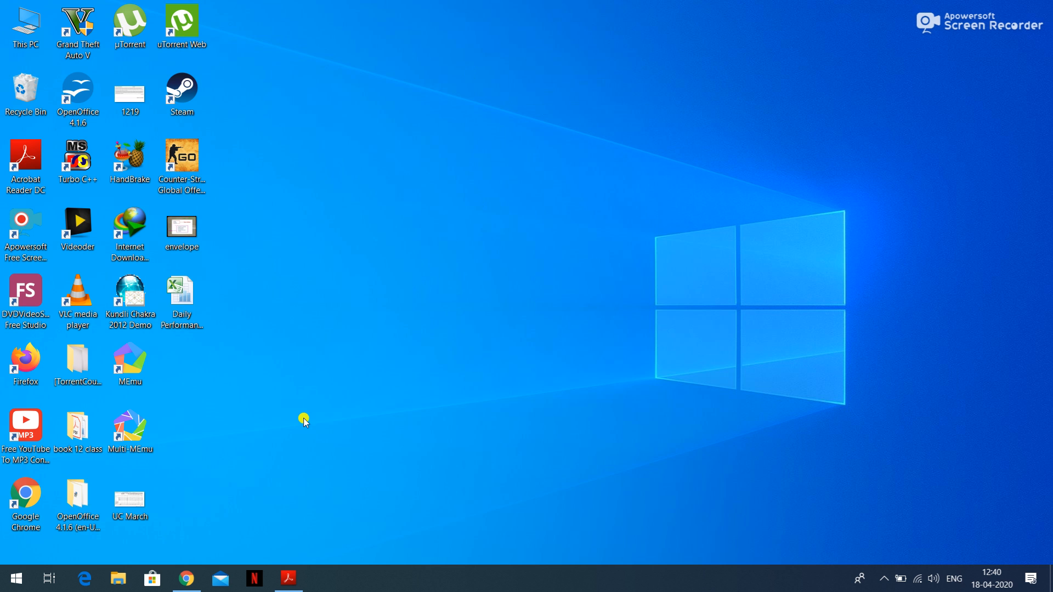
Switch to the PDF workbook in Acrobat Reader and review the Session 10 instructions for delegating e-mail access through Gmail settings
{"action": "left_click", "coordinate": [282, 576]}
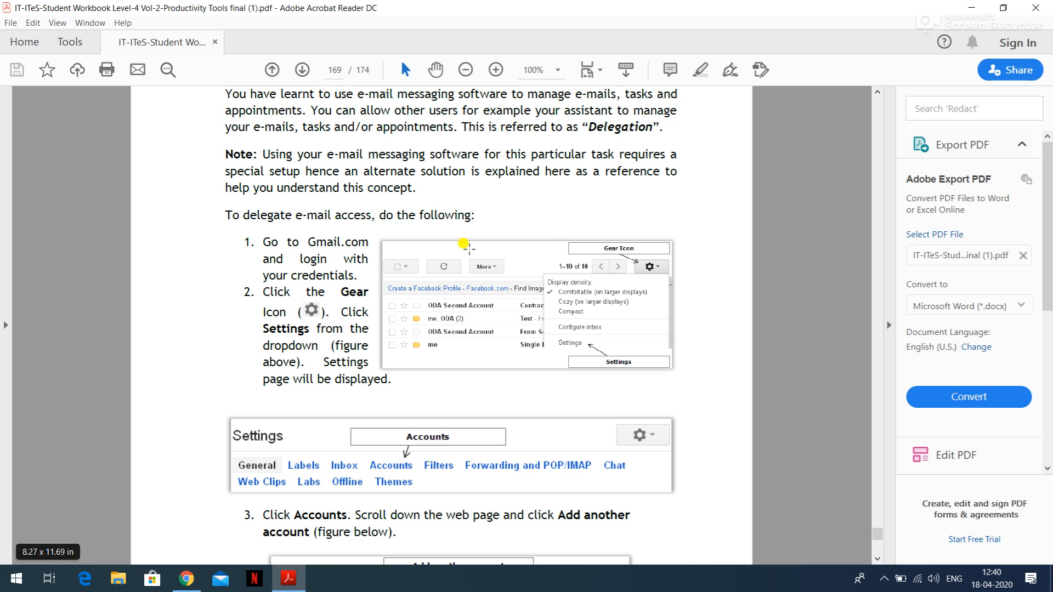
{"action": "left_click", "coordinate": [879, 91]}
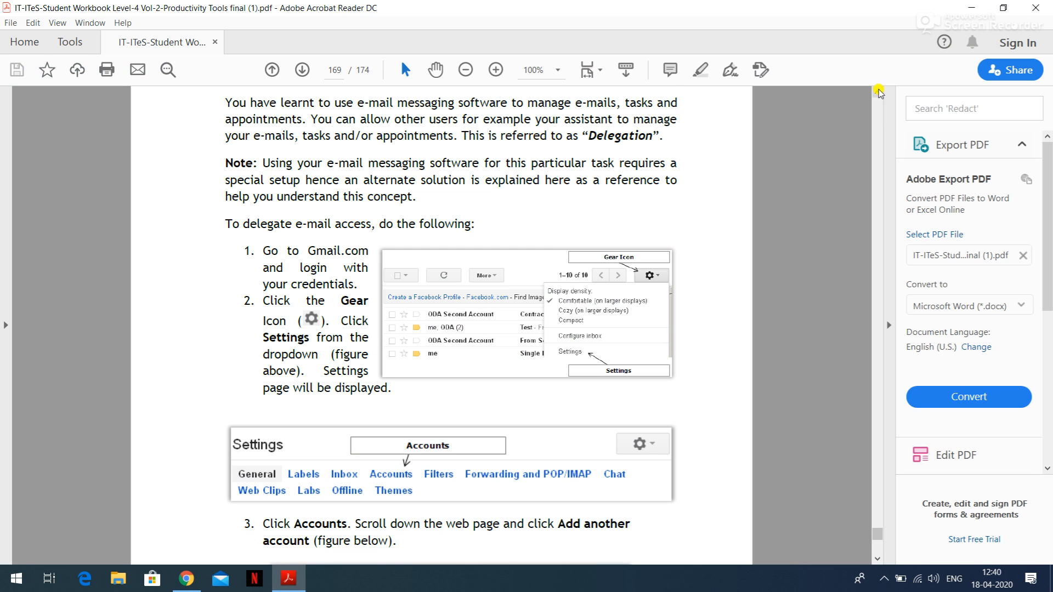
{"action": "left_click", "coordinate": [879, 91]}
{"action": "left_click", "coordinate": [879, 91]}
{"action": "left_click", "coordinate": [879, 91]}
{"action": "left_click", "coordinate": [879, 91]}
{"action": "left_click", "coordinate": [880, 91]}
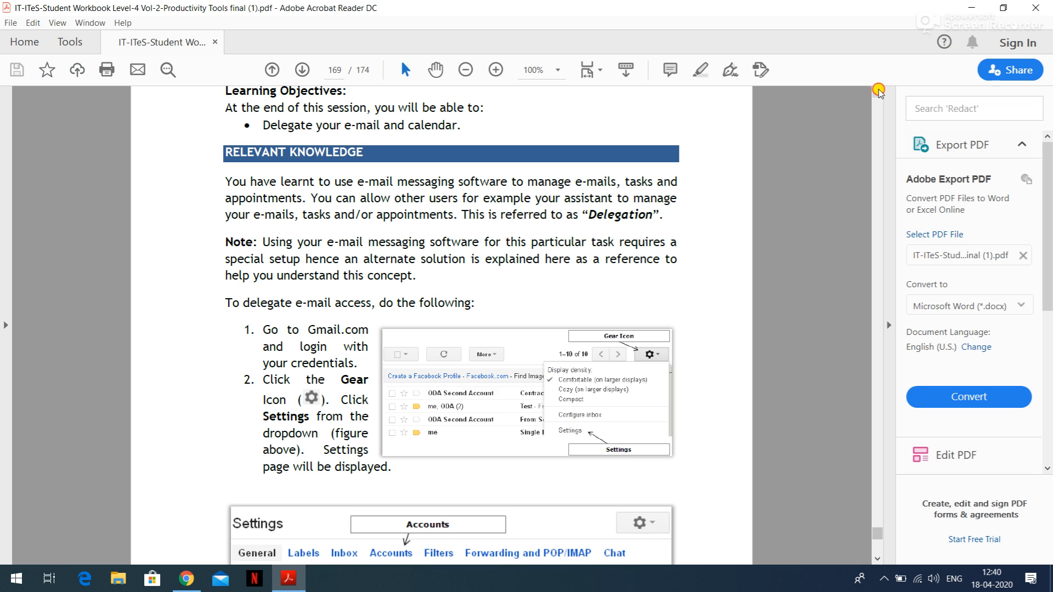
{"action": "left_click", "coordinate": [880, 91]}
{"action": "left_click", "coordinate": [879, 91]}
{"action": "left_click", "coordinate": [879, 91]}
{"action": "left_click", "coordinate": [879, 91]}
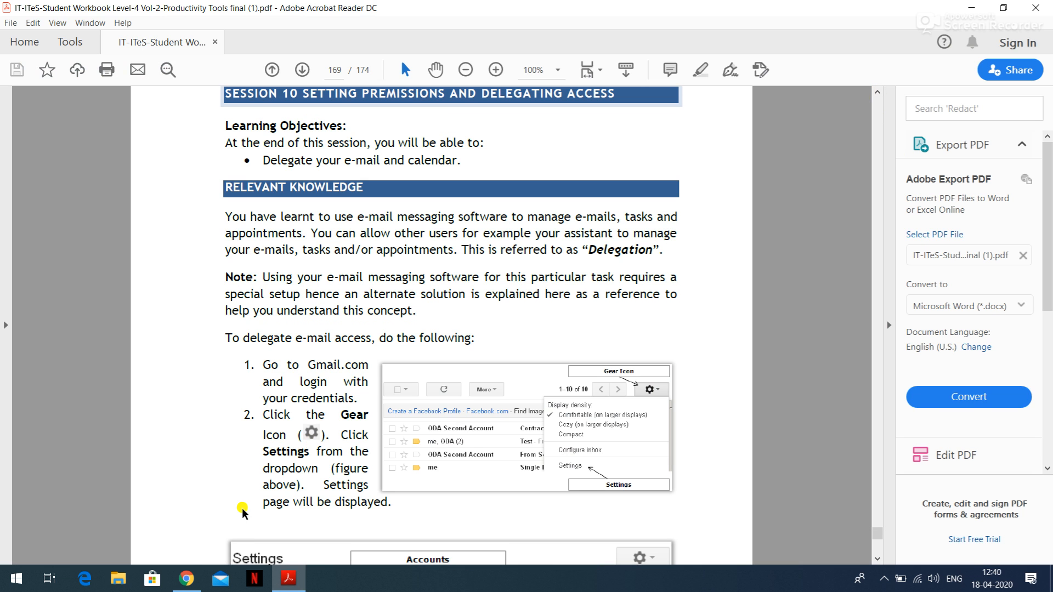
Switch to the Gmail inbox in Chrome and close the Calendar side panel
{"action": "left_click", "coordinate": [186, 578]}
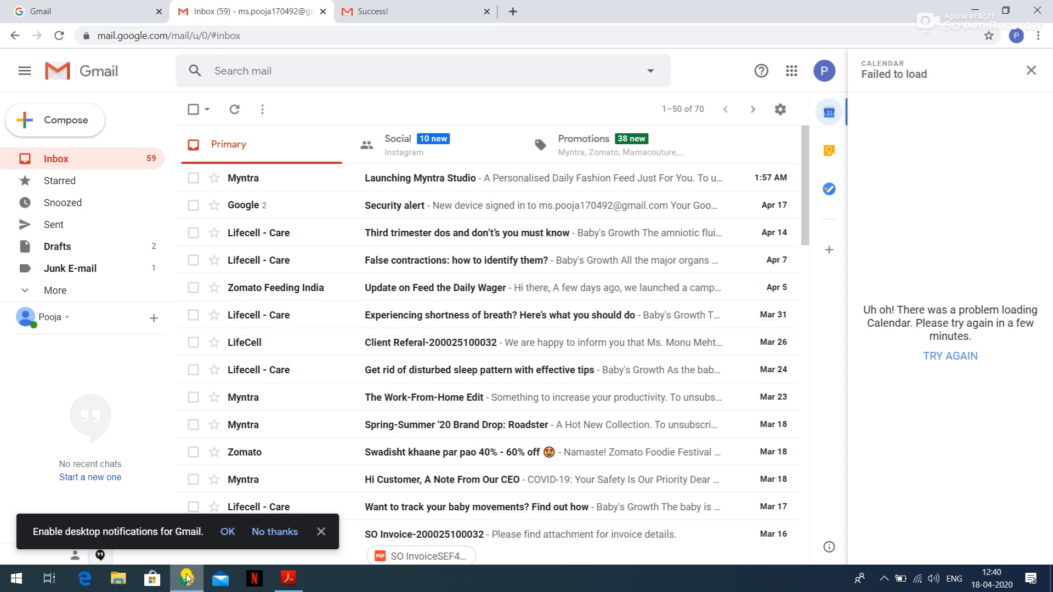
{"action": "left_click", "coordinate": [1034, 73]}
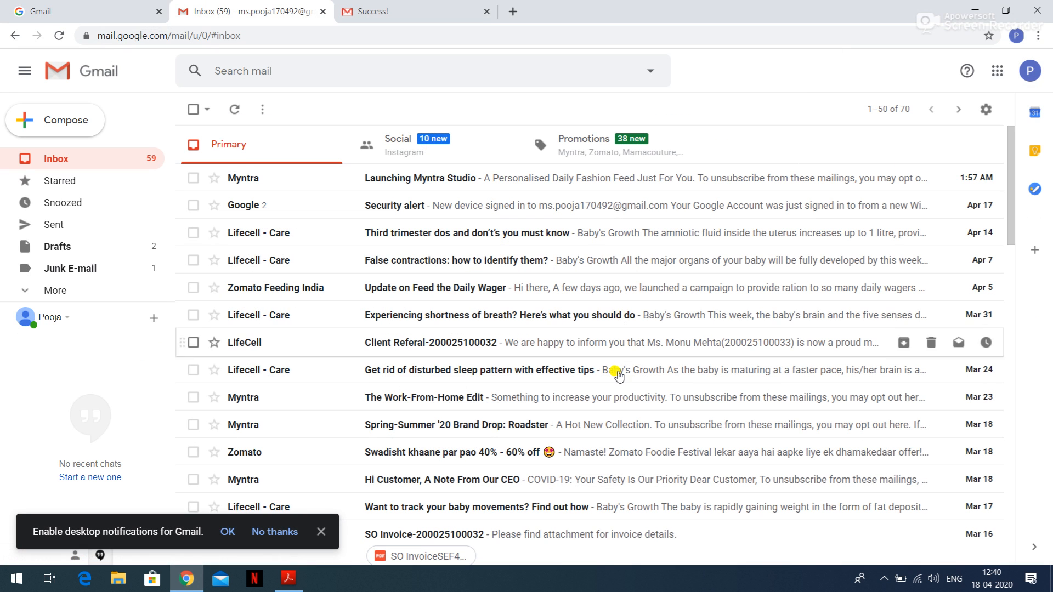
{"action": "left_click", "coordinate": [289, 580]}
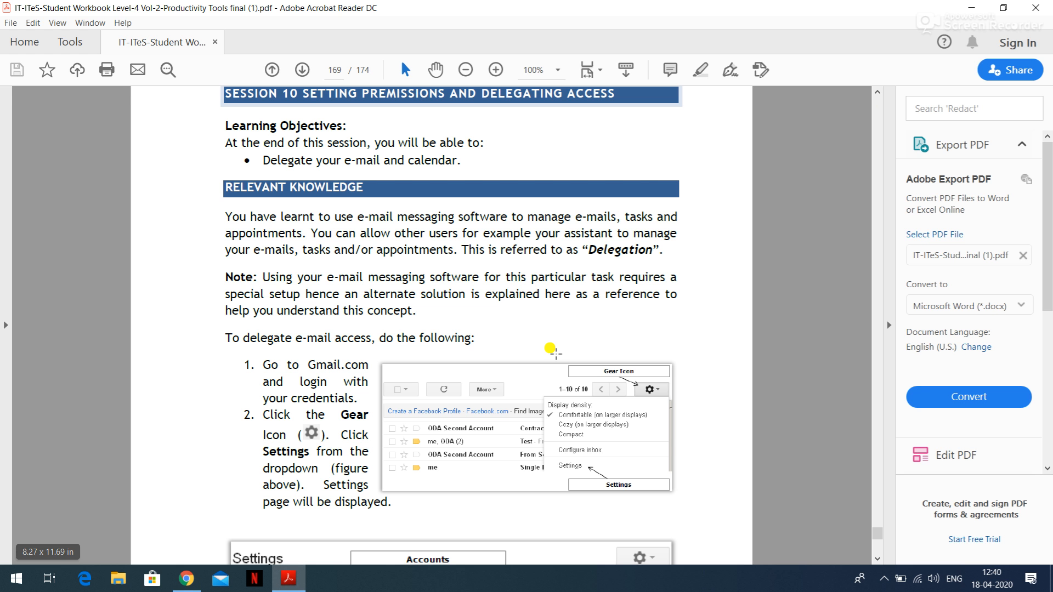
{"action": "left_click", "coordinate": [979, 5]}
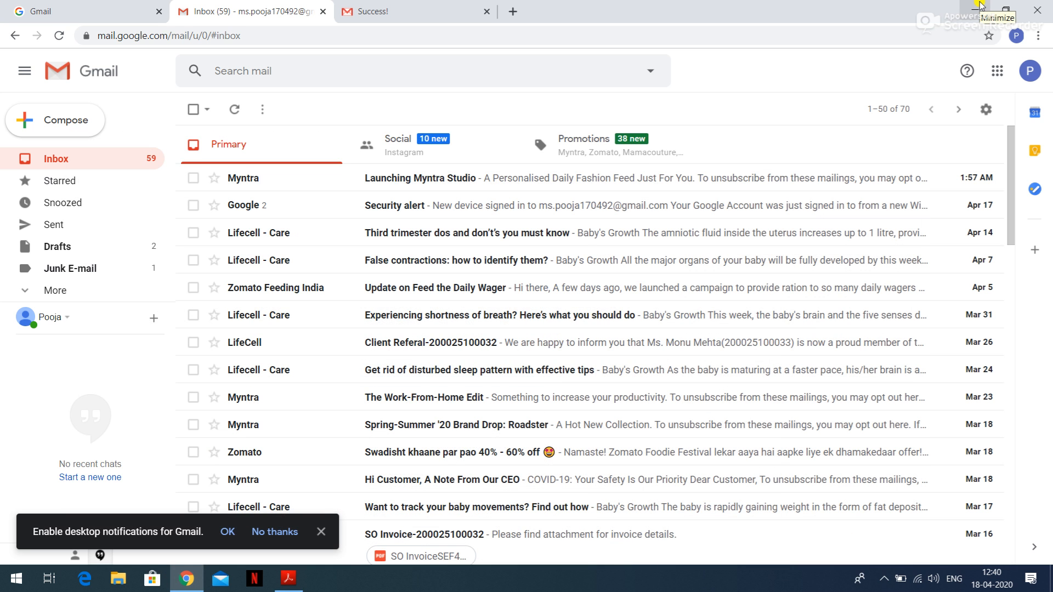
{"action": "left_click", "coordinate": [980, 5]}
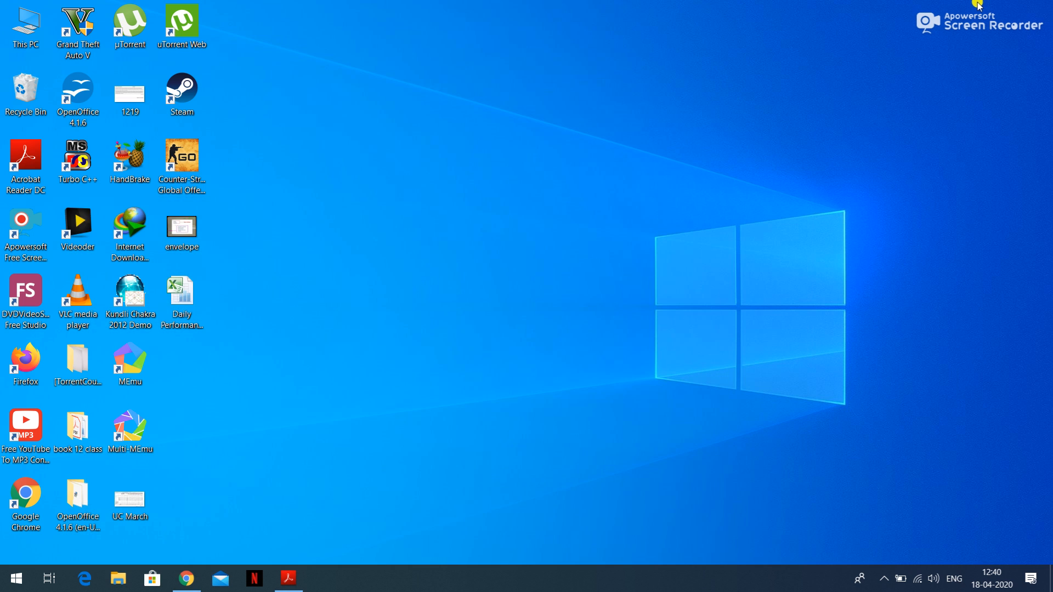
{"action": "right_click", "coordinate": [13, 225]}
{"action": "left_click", "coordinate": [34, 228]}
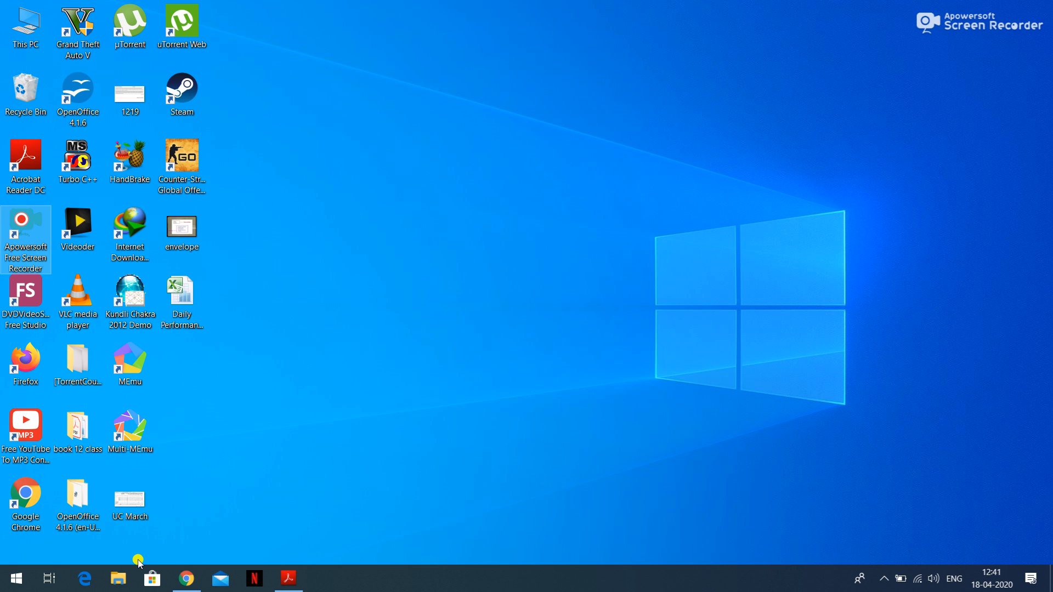
{"action": "left_click", "coordinate": [50, 582]}
{"action": "left_click", "coordinate": [21, 584]}
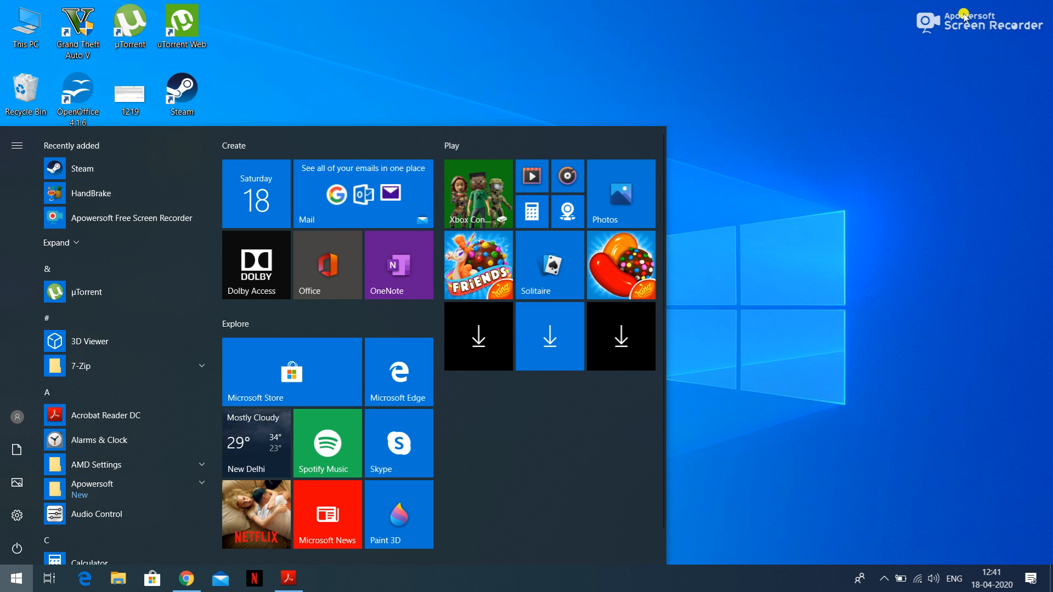
{"action": "left_click", "coordinate": [163, 218]}
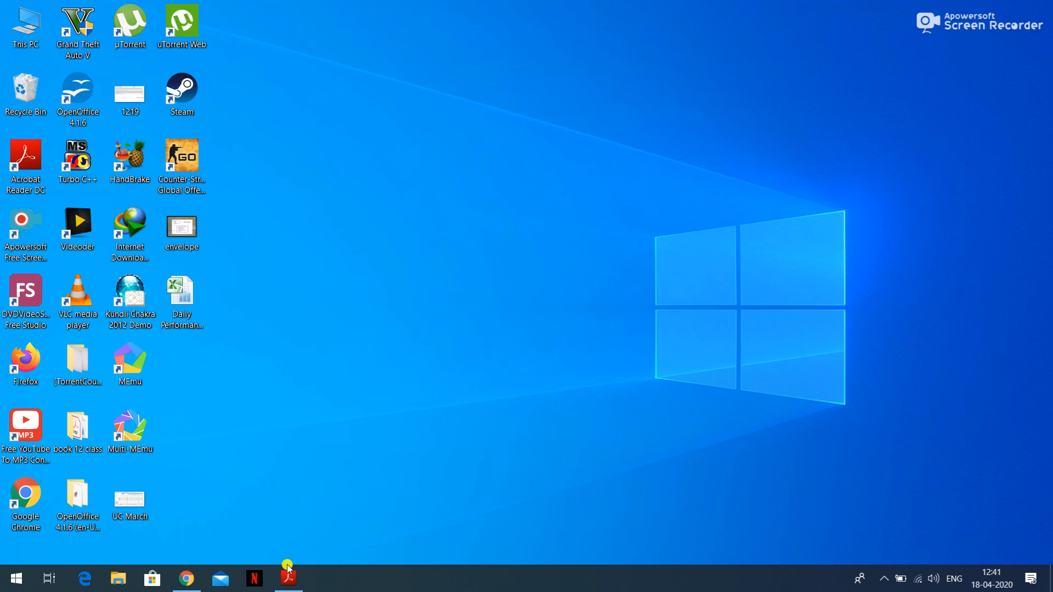
Check the workbook's Settings instructions in Acrobat Reader, and open Gmail's Accounts and Import settings in Chrome
{"action": "left_click", "coordinate": [288, 579]}
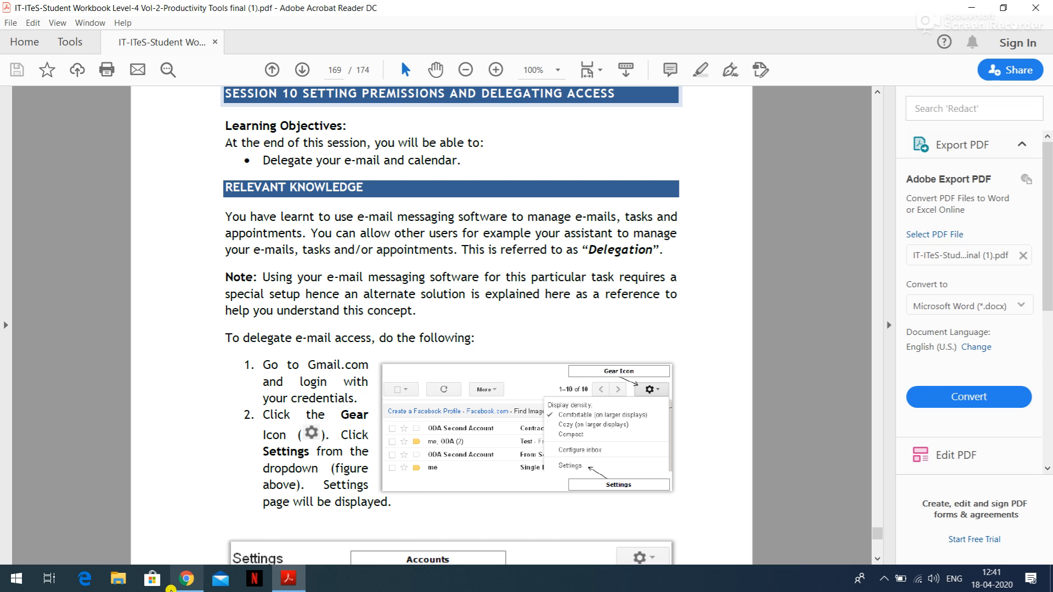
{"action": "left_click", "coordinate": [187, 579]}
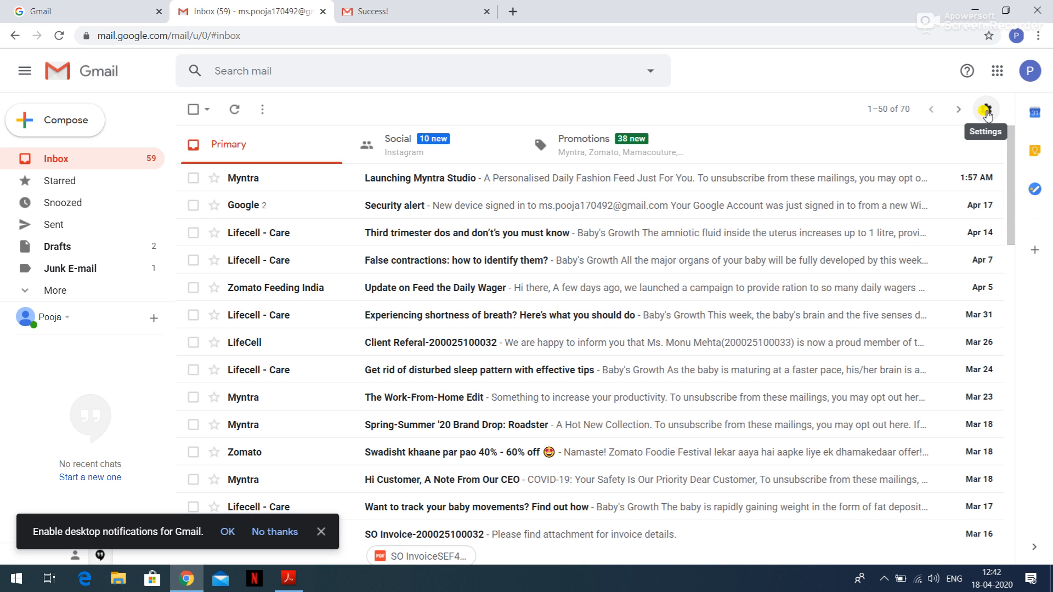
{"action": "left_click", "coordinate": [986, 111]}
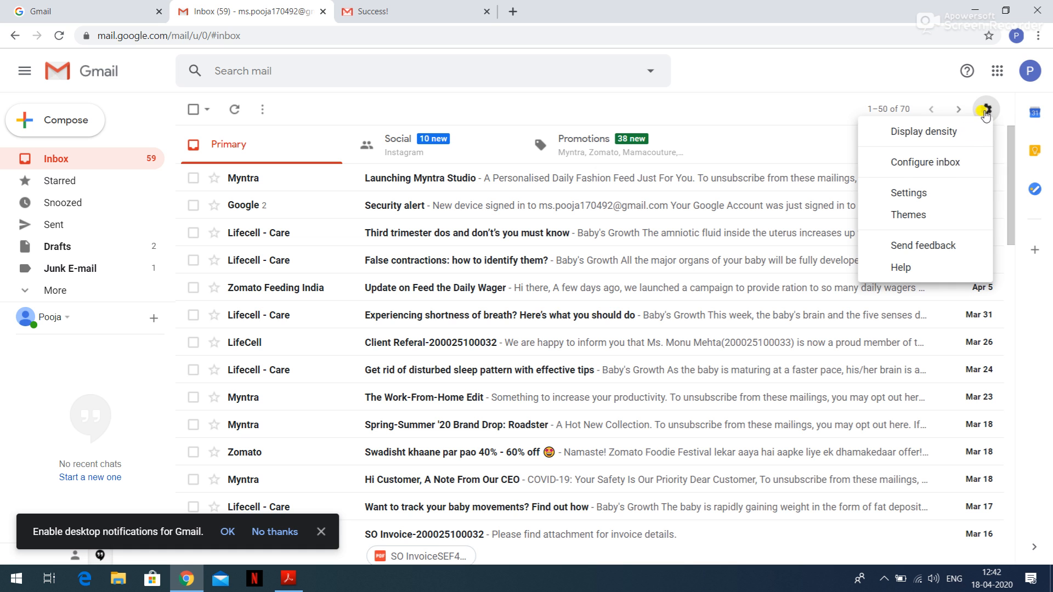
{"action": "left_click", "coordinate": [925, 194]}
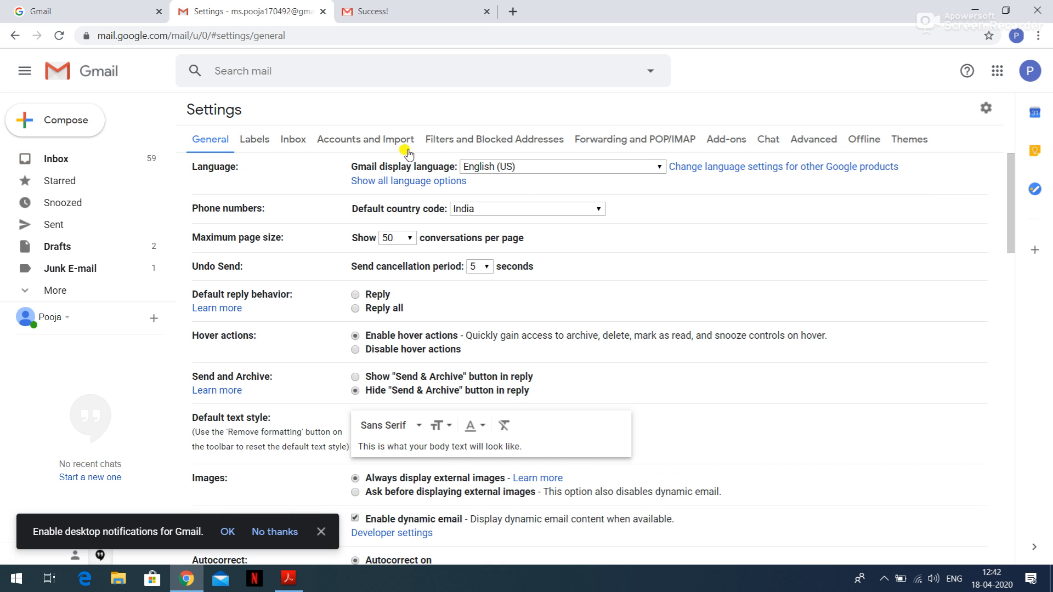
{"action": "left_click", "coordinate": [393, 138]}
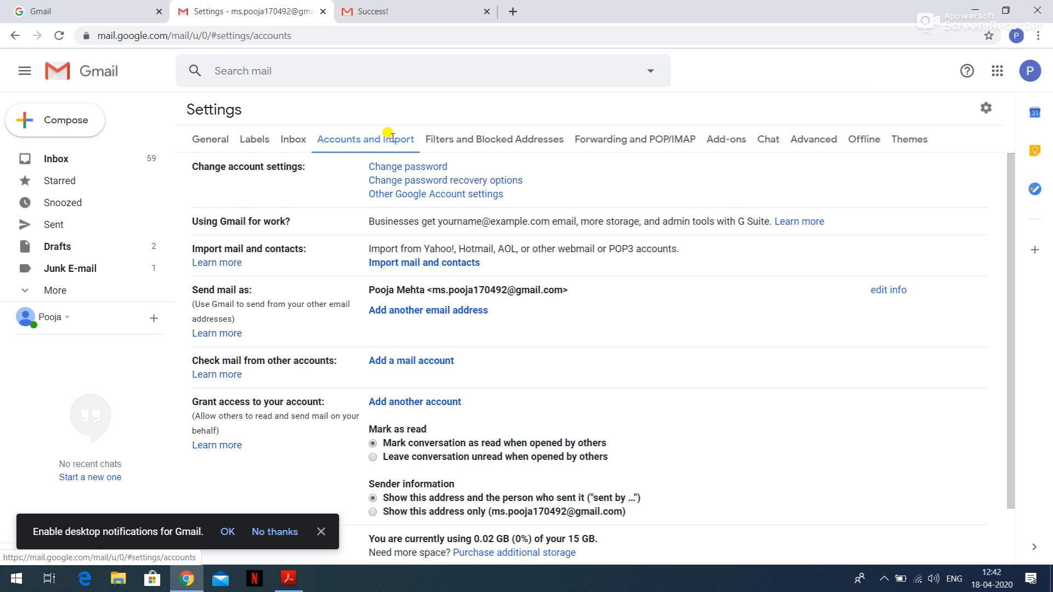
Grant another Google account access to this mailbox by entering the delegate's e-mail address and sending the confirmation request
{"action": "left_click", "coordinate": [403, 403]}
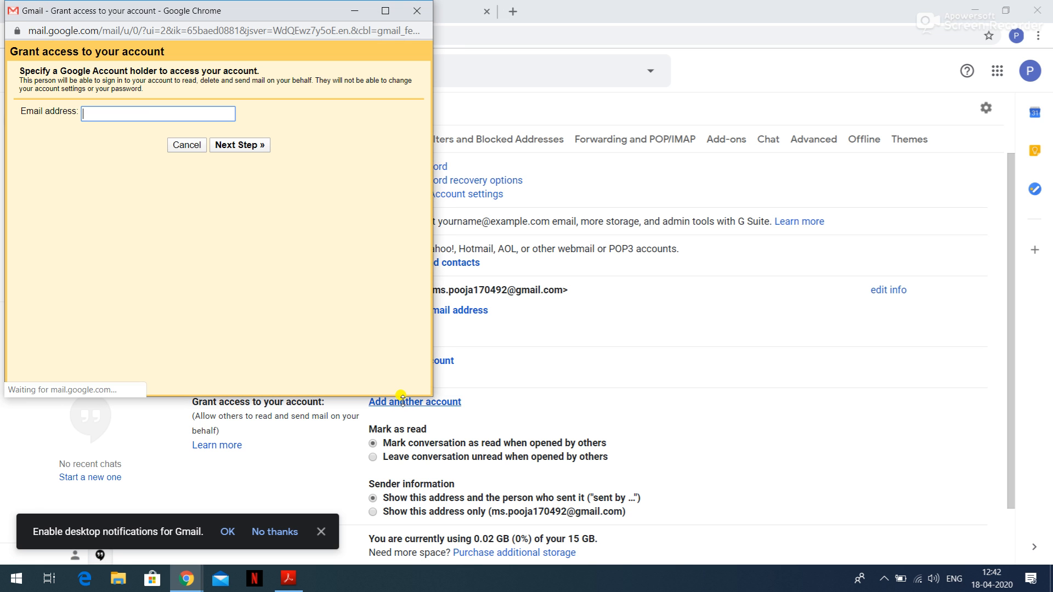
{"action": "left_click", "coordinate": [103, 112]}
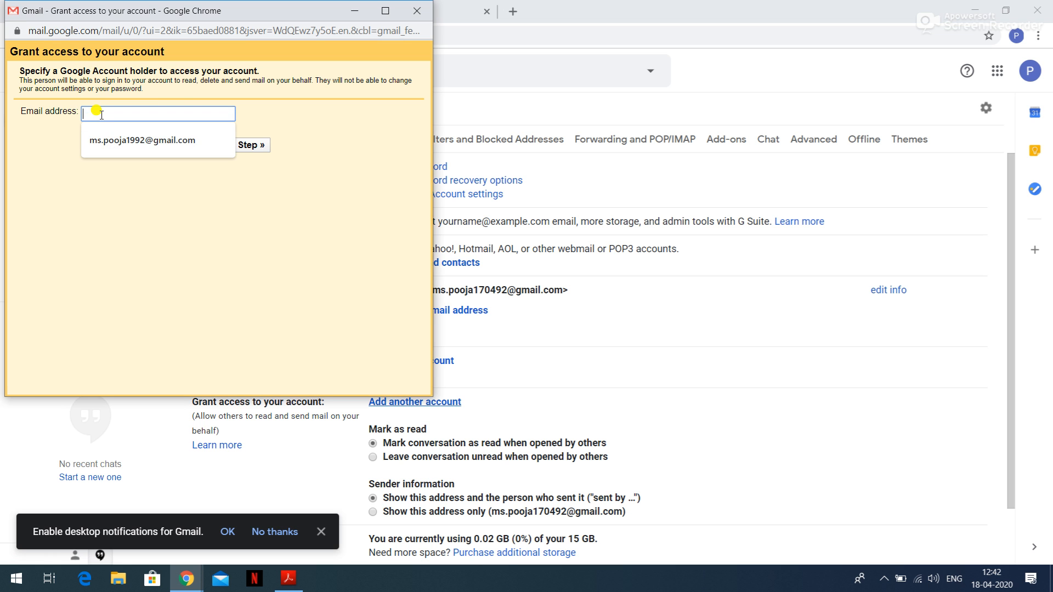
{"action": "left_click", "coordinate": [111, 141]}
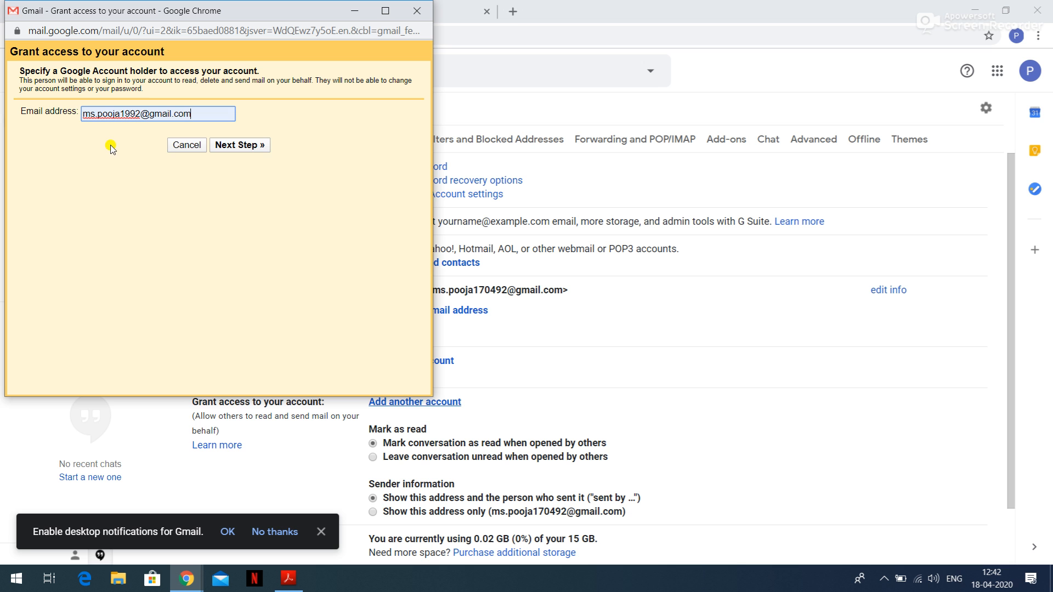
{"action": "left_click", "coordinate": [224, 145]}
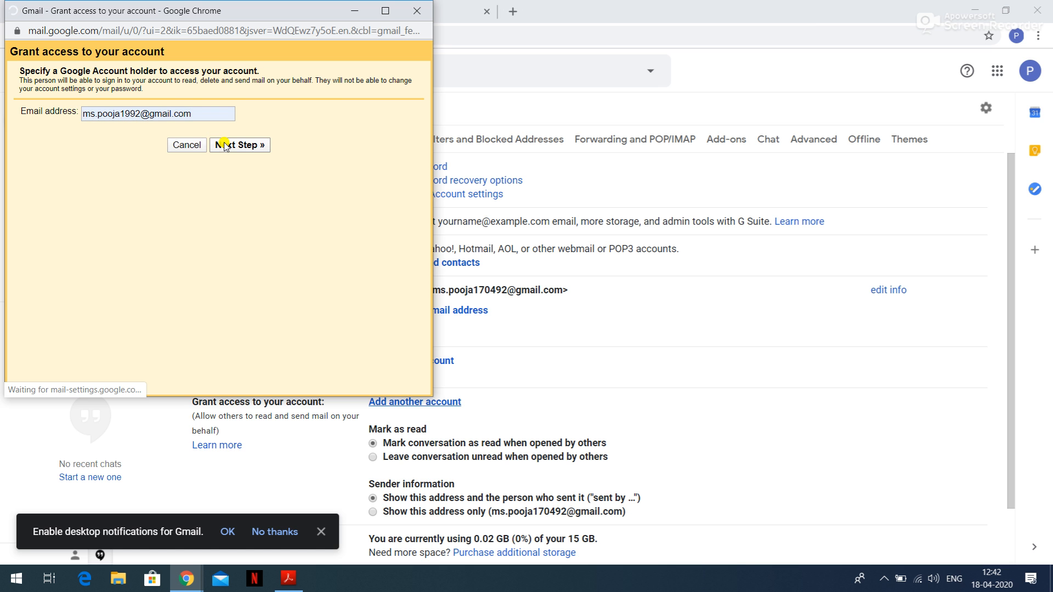
{"action": "left_click", "coordinate": [230, 146]}
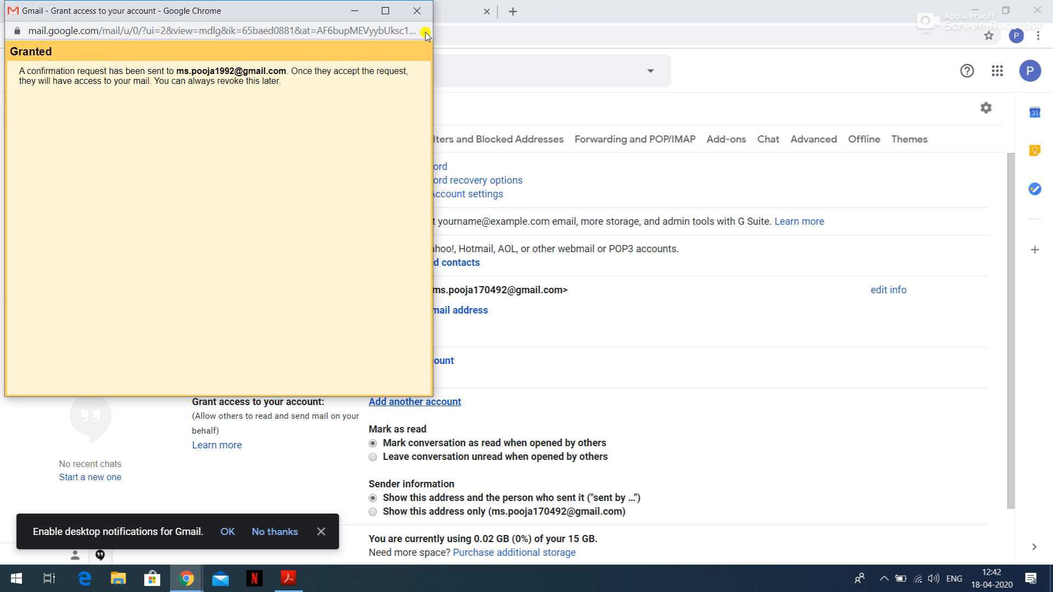
{"action": "left_click", "coordinate": [416, 16]}
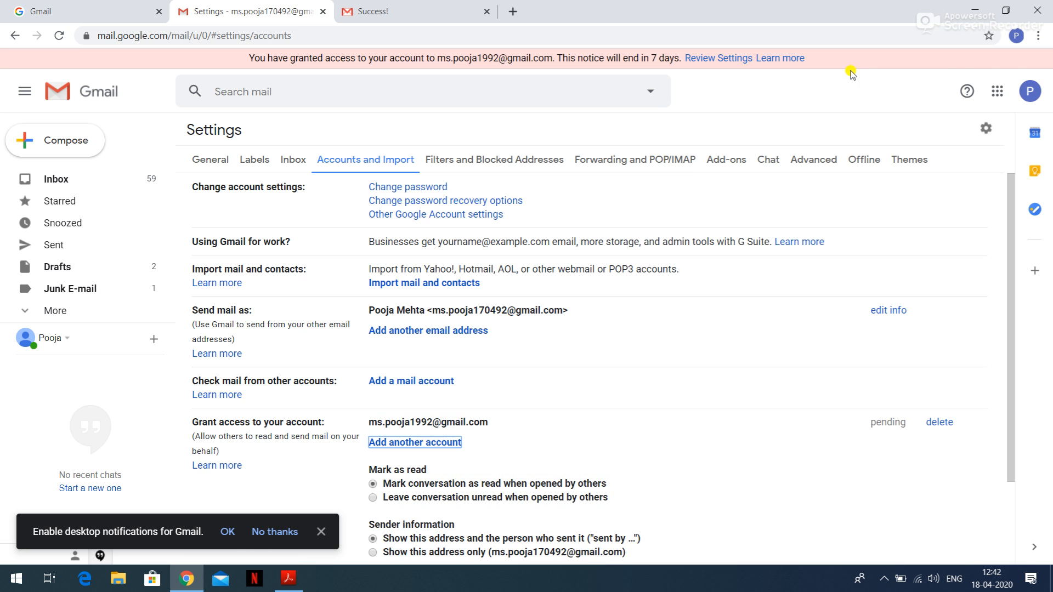
Sign out of the current Google account and sign in to the delegate's account with the account password
{"action": "left_click", "coordinate": [1037, 95]}
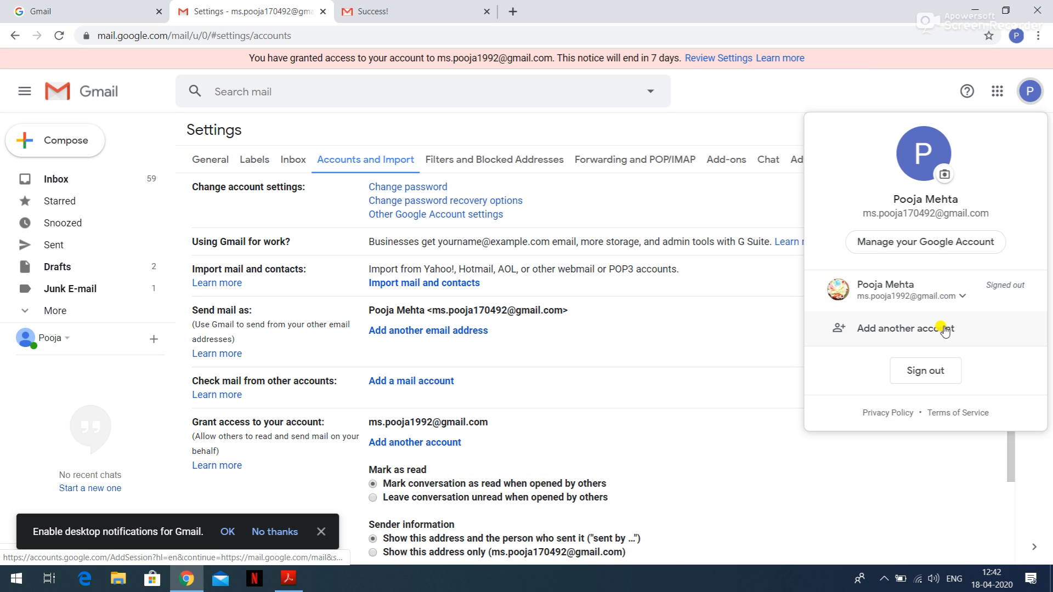
{"action": "left_click", "coordinate": [936, 371]}
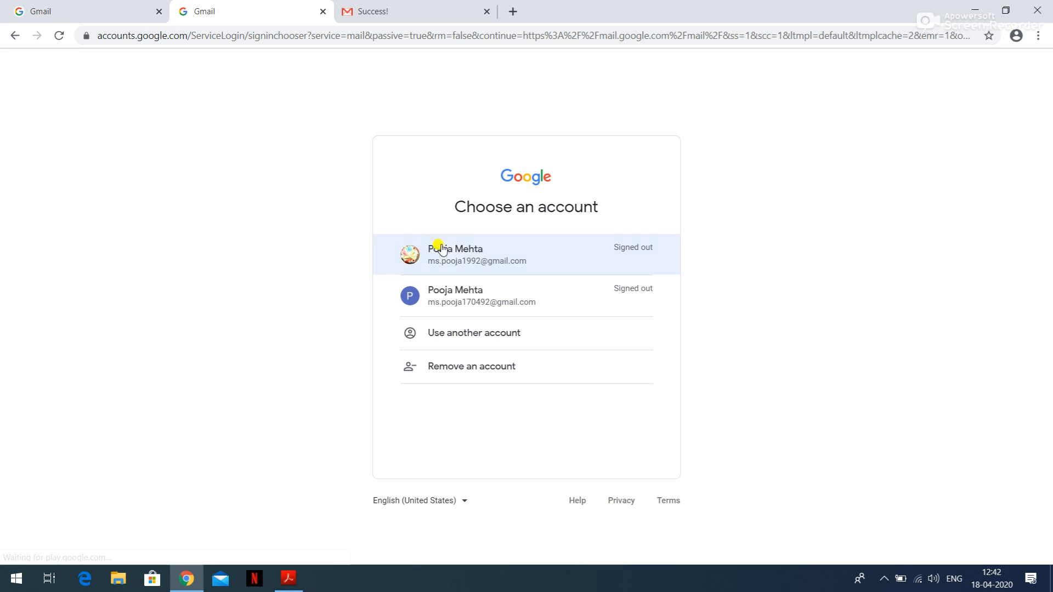
{"action": "left_click", "coordinate": [461, 250]}
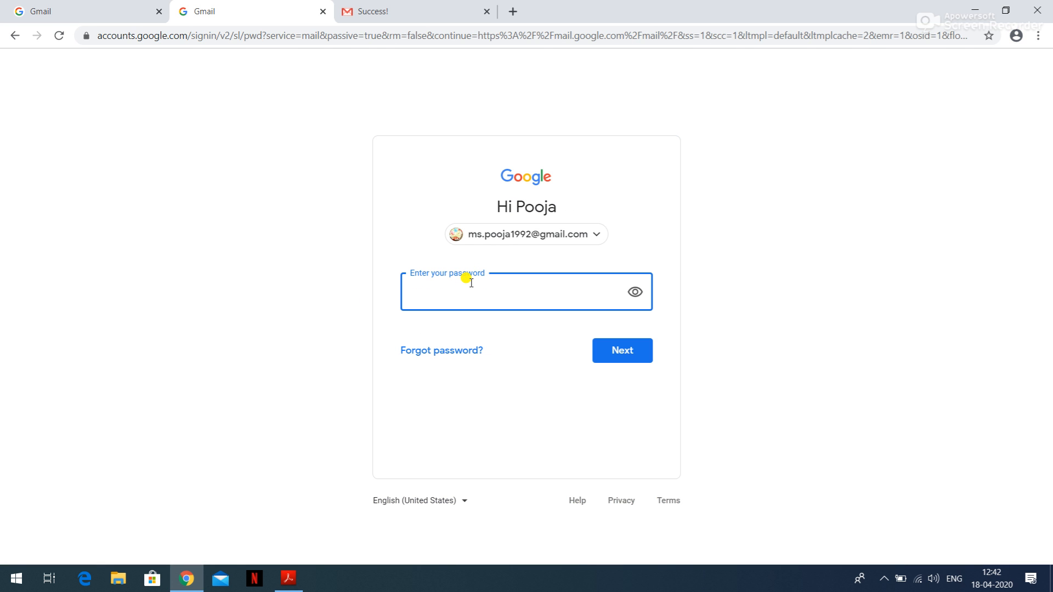
{"action": "type", "text": "••••••••"}
{"action": "left_click", "coordinate": [619, 348]}
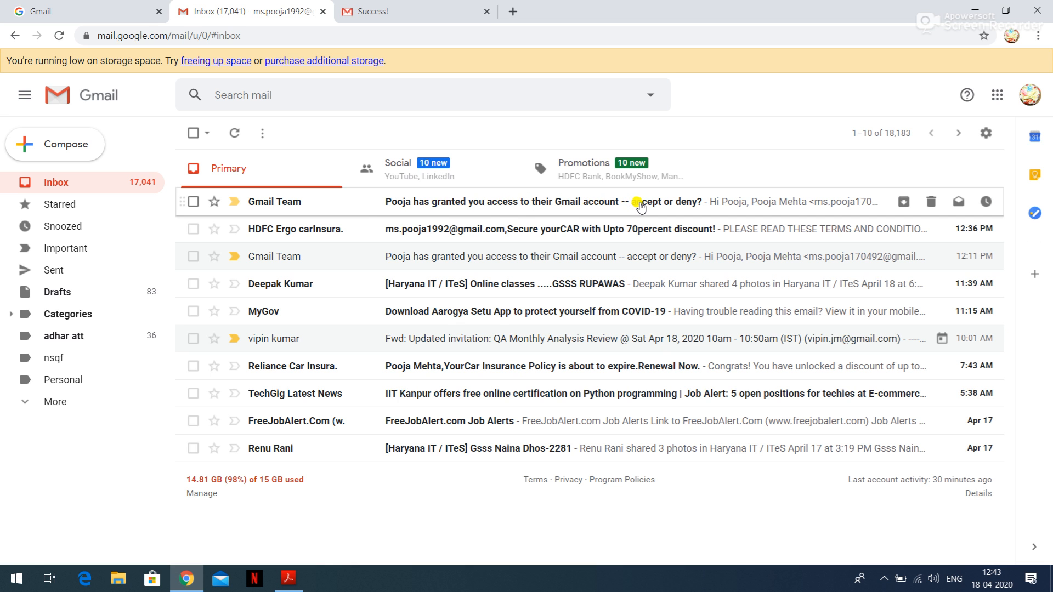
Open the latest Gmail Team message about granted access, and accept and confirm the delegation request
{"action": "left_click", "coordinate": [554, 203]}
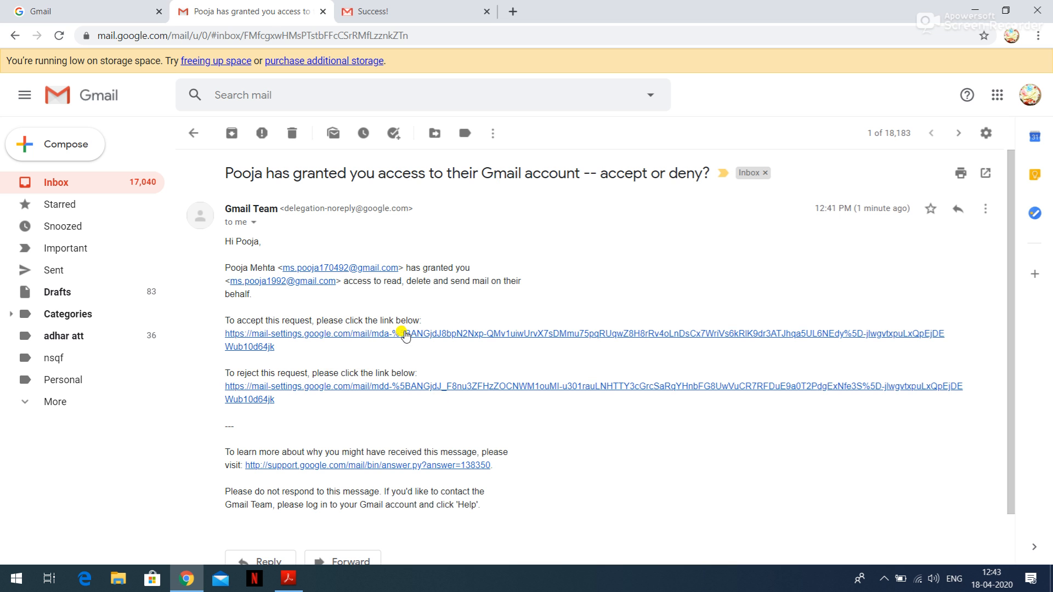
{"action": "left_click", "coordinate": [411, 334]}
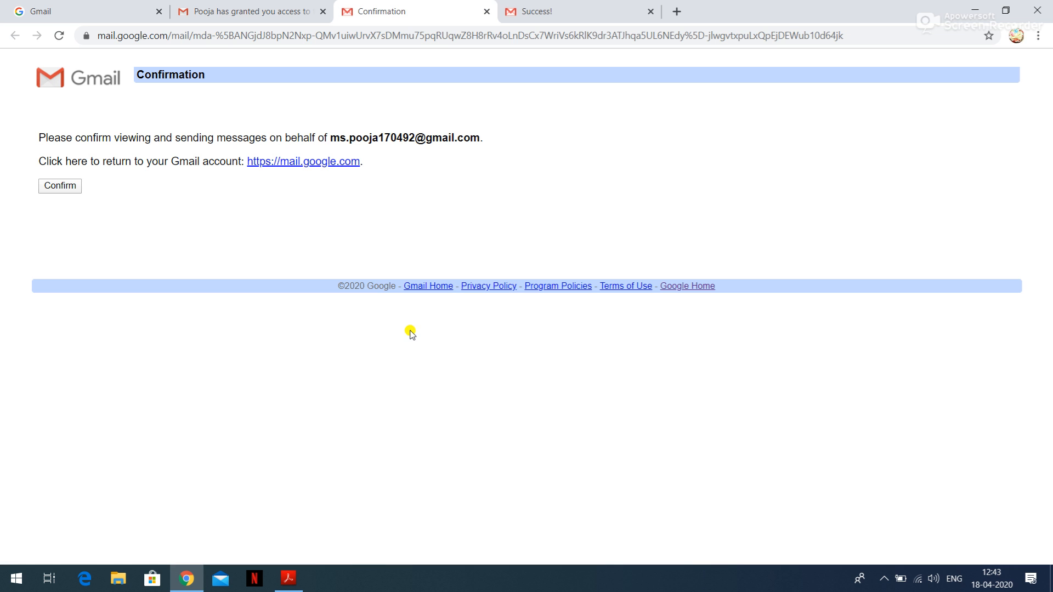
{"action": "left_click", "coordinate": [70, 189]}
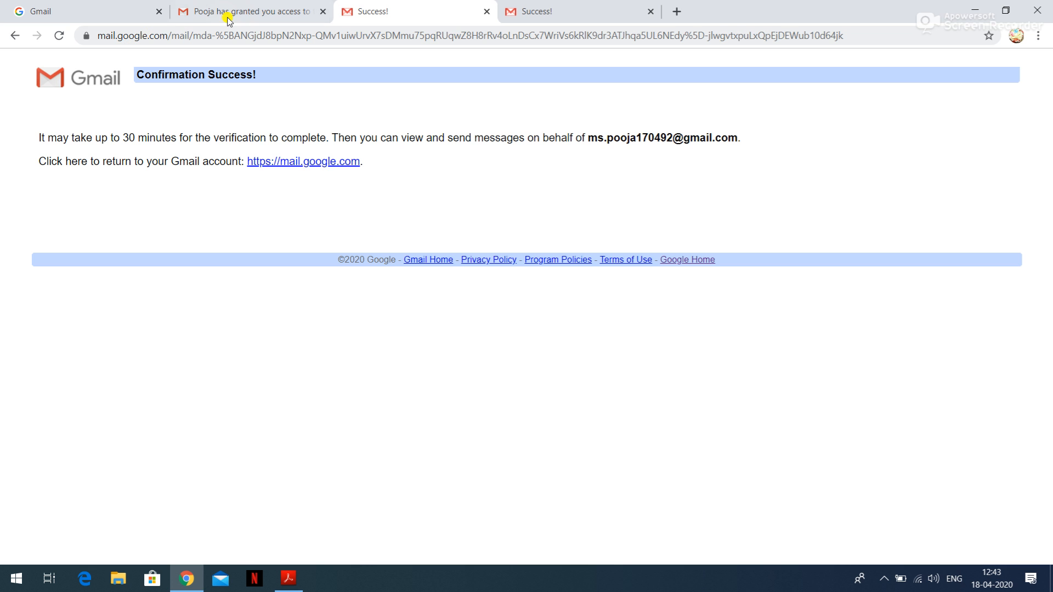
Return to the Gmail Team message and check the account list for the delegated account
{"action": "left_click", "coordinate": [244, 11]}
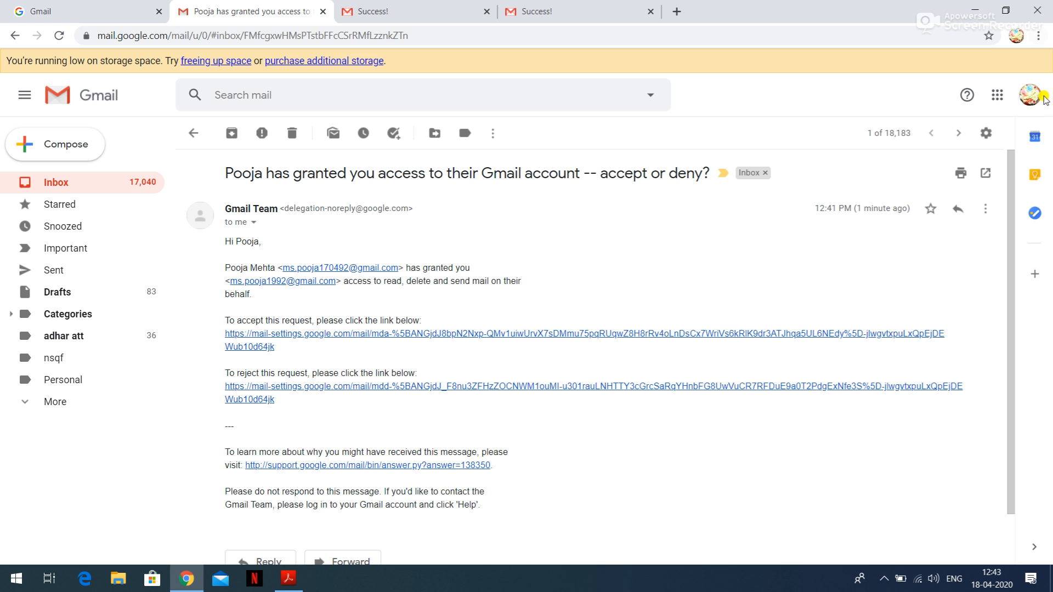
{"action": "left_click", "coordinate": [1030, 95]}
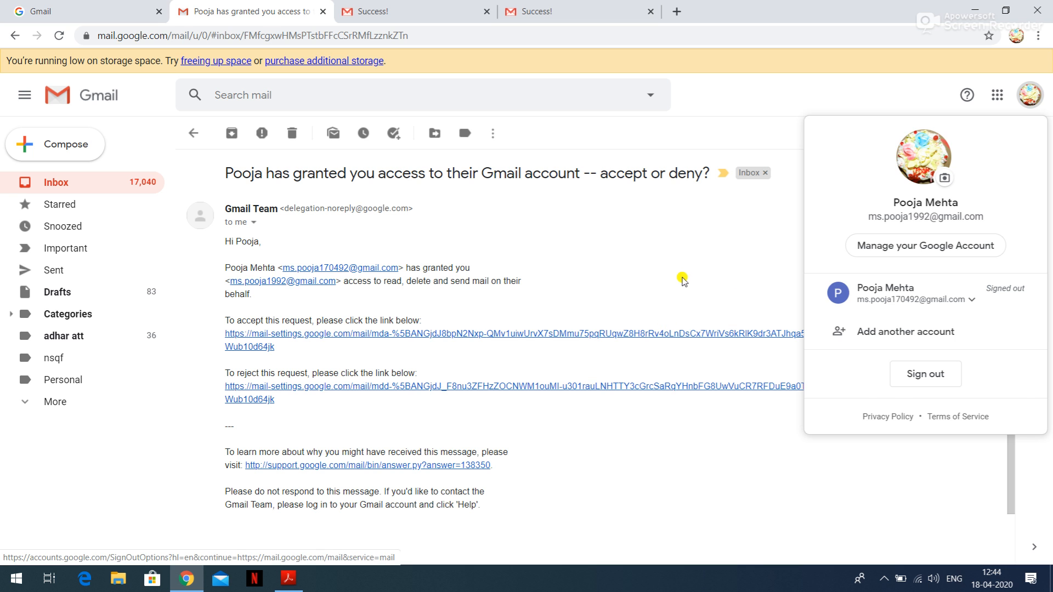
{"action": "left_click", "coordinate": [682, 279]}
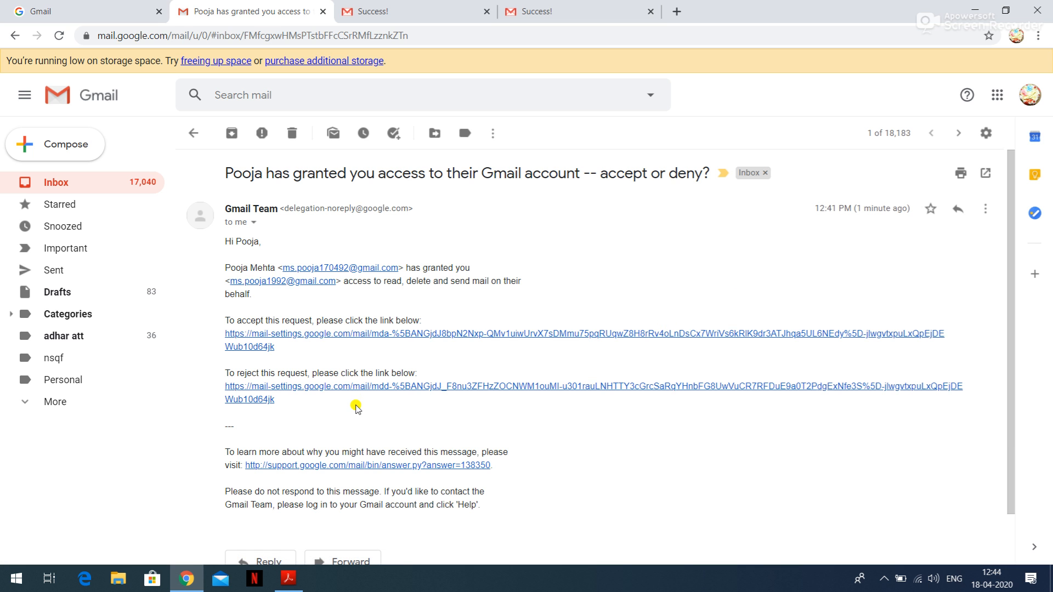
Confirm the delegation again through the message's acceptance link and return to the Gmail account from the confirmation page
{"action": "left_click", "coordinate": [366, 336]}
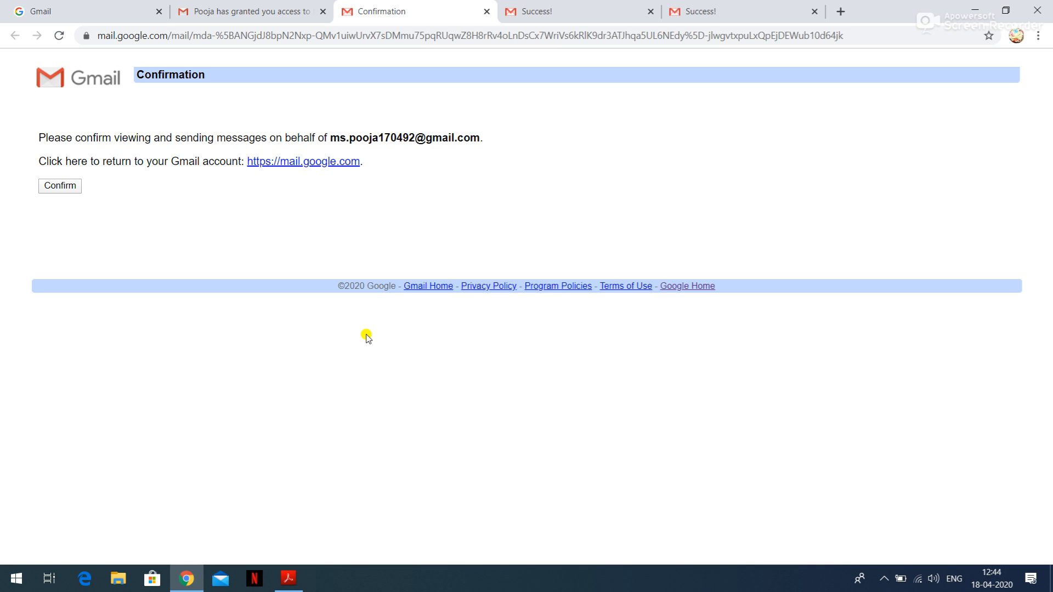
{"action": "left_click", "coordinate": [66, 185]}
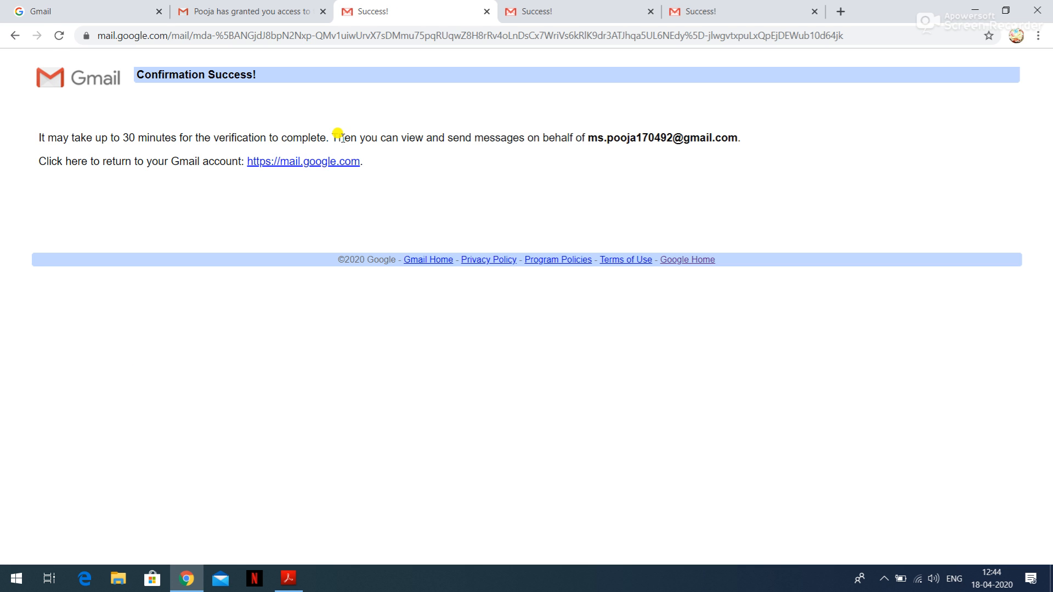
{"action": "left_click", "coordinate": [321, 163]}
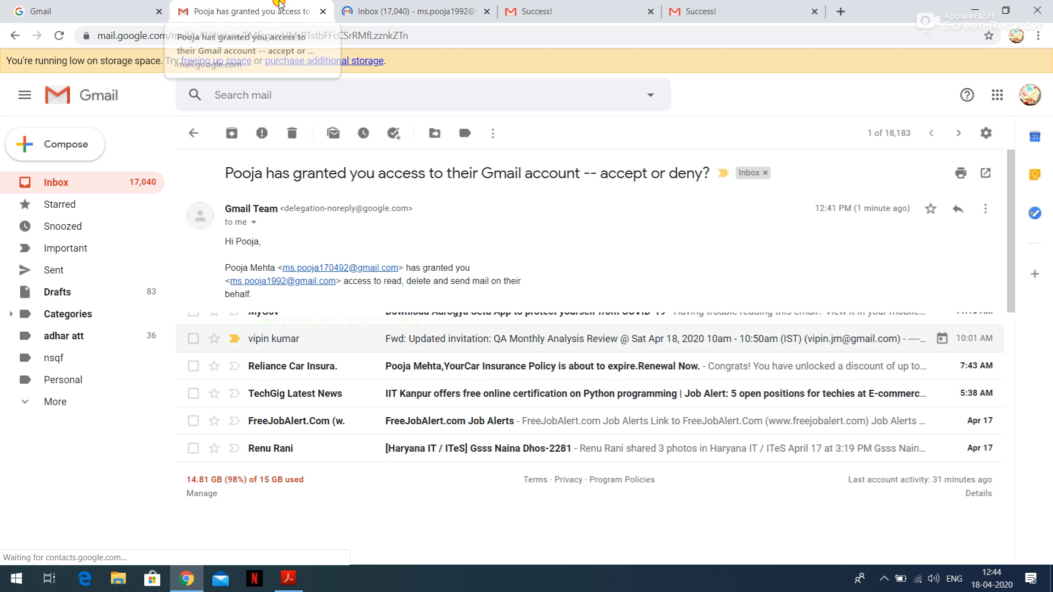
Switch to the newly loaded inbox and open the delegated account's mailbox from the account list
{"action": "left_click", "coordinate": [367, 5]}
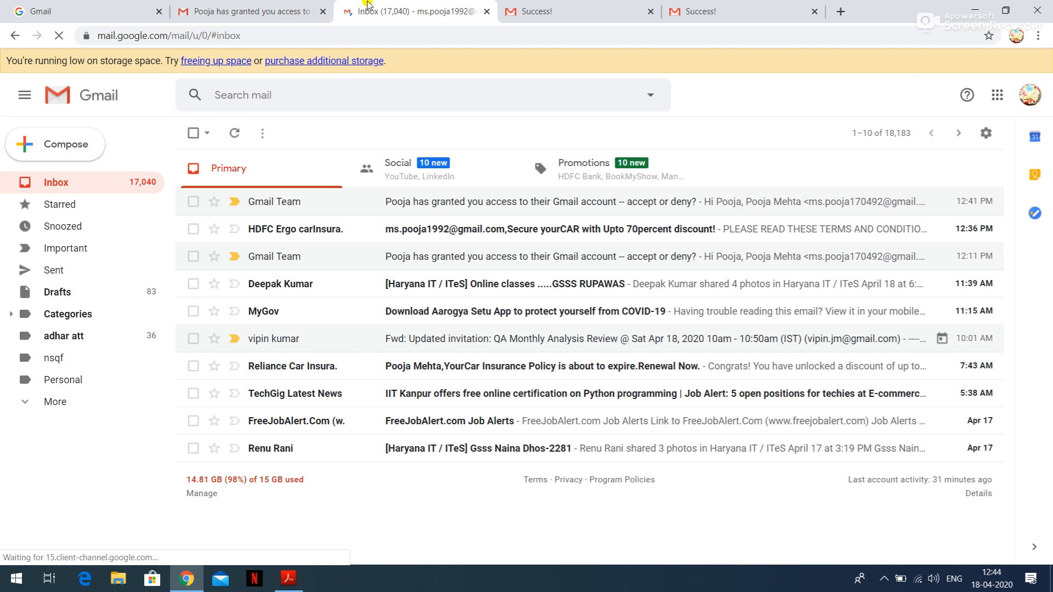
{"action": "left_click", "coordinate": [1031, 97]}
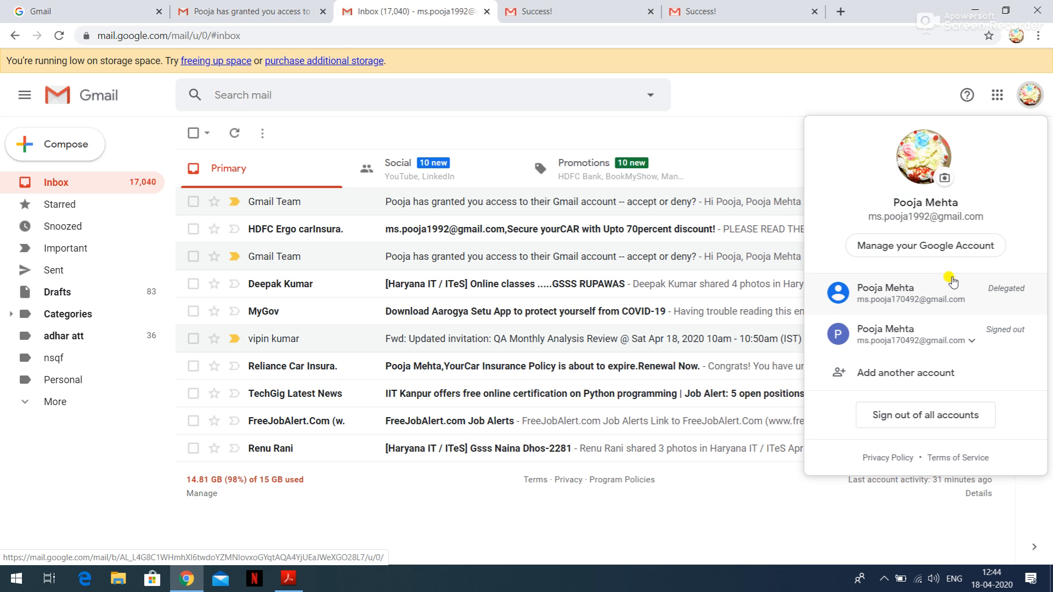
{"action": "left_click", "coordinate": [881, 295]}
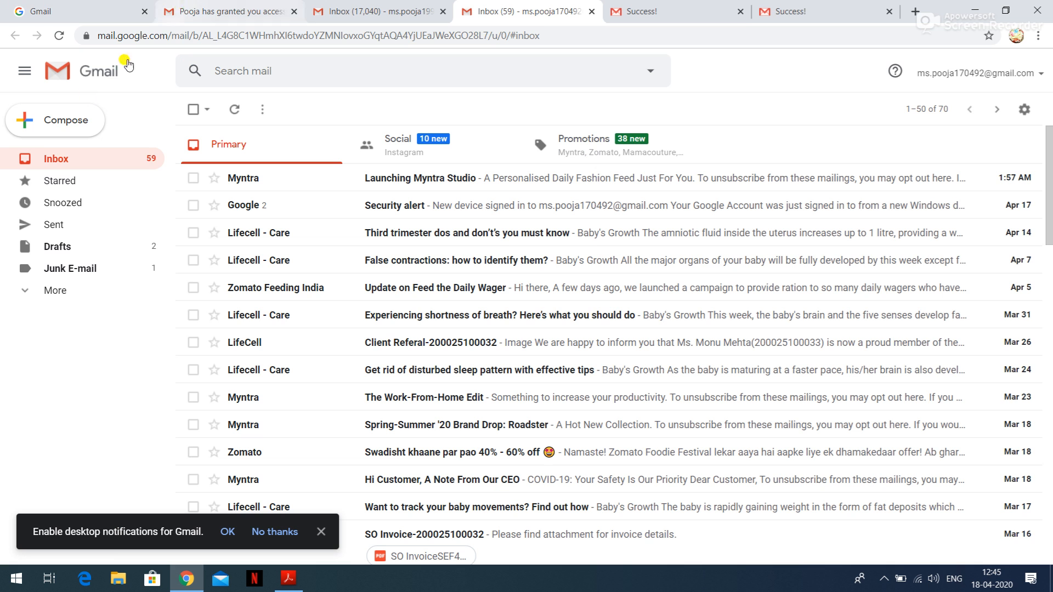
Open a blank new message in the delegated mailbox and view its Sent mail
{"action": "left_click", "coordinate": [72, 128]}
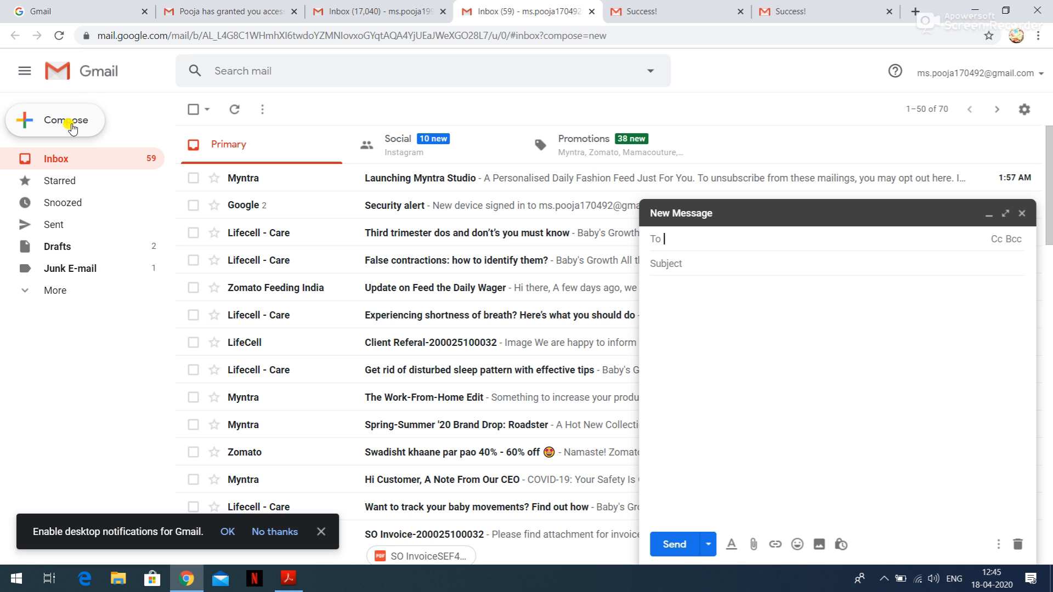
{"action": "left_click", "coordinate": [54, 226]}
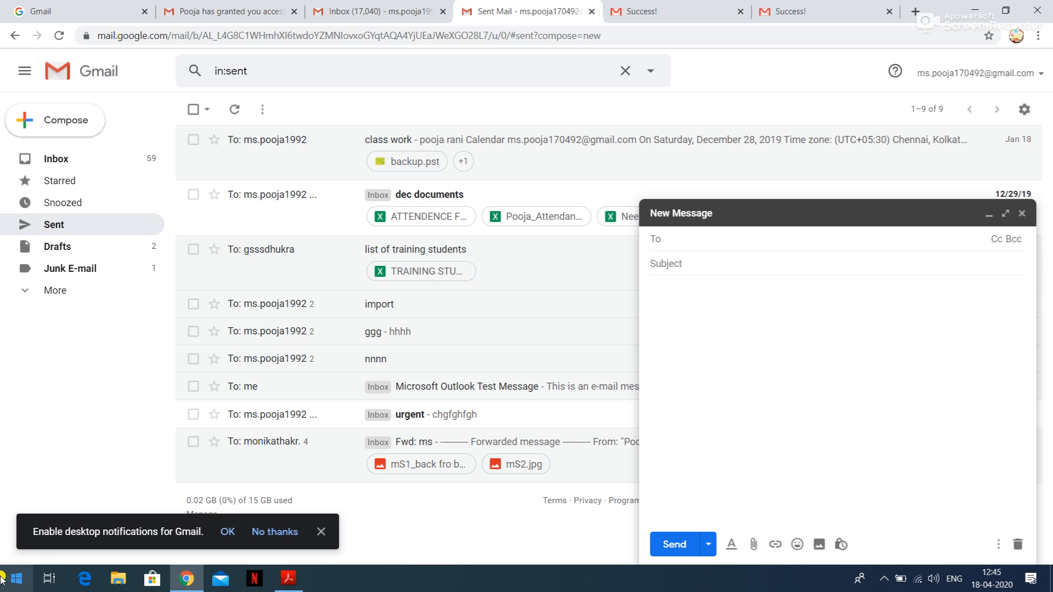
Switch to the Session 10 workbook PDF and read steps 1 to 3 on delegating e-mail access
{"action": "left_click", "coordinate": [289, 583]}
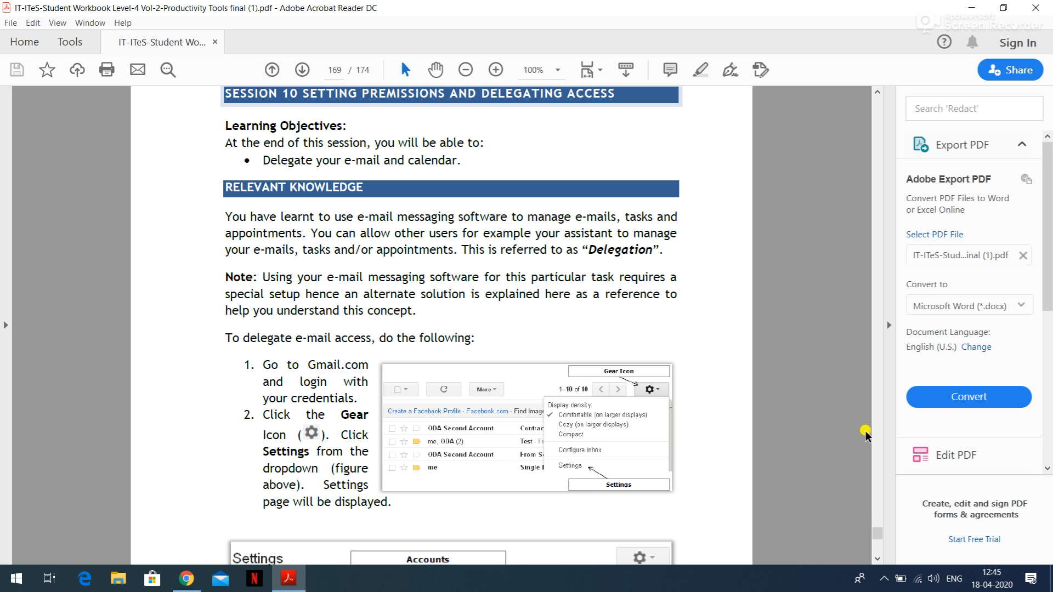
{"action": "left_click", "coordinate": [875, 562]}
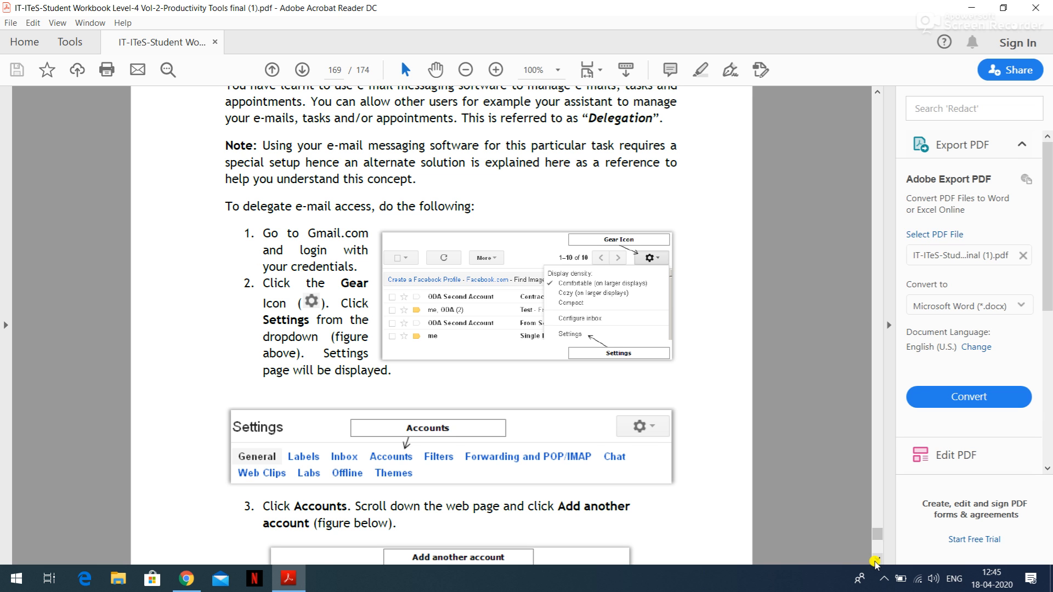
{"action": "left_click", "coordinate": [877, 559]}
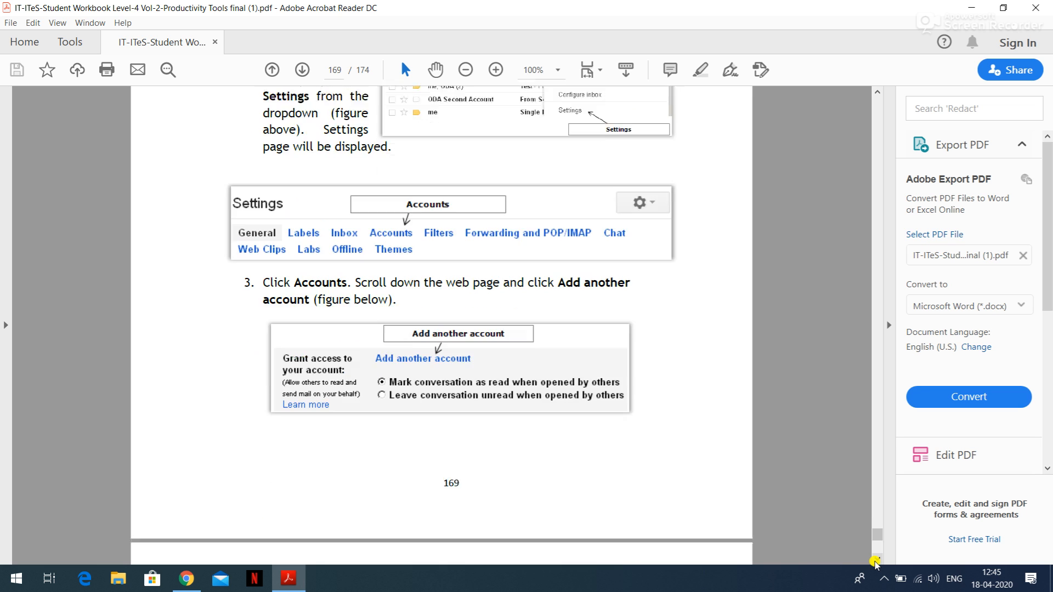
{"action": "left_click", "coordinate": [876, 559]}
{"action": "left_click", "coordinate": [876, 560]}
{"action": "left_click", "coordinate": [876, 559]}
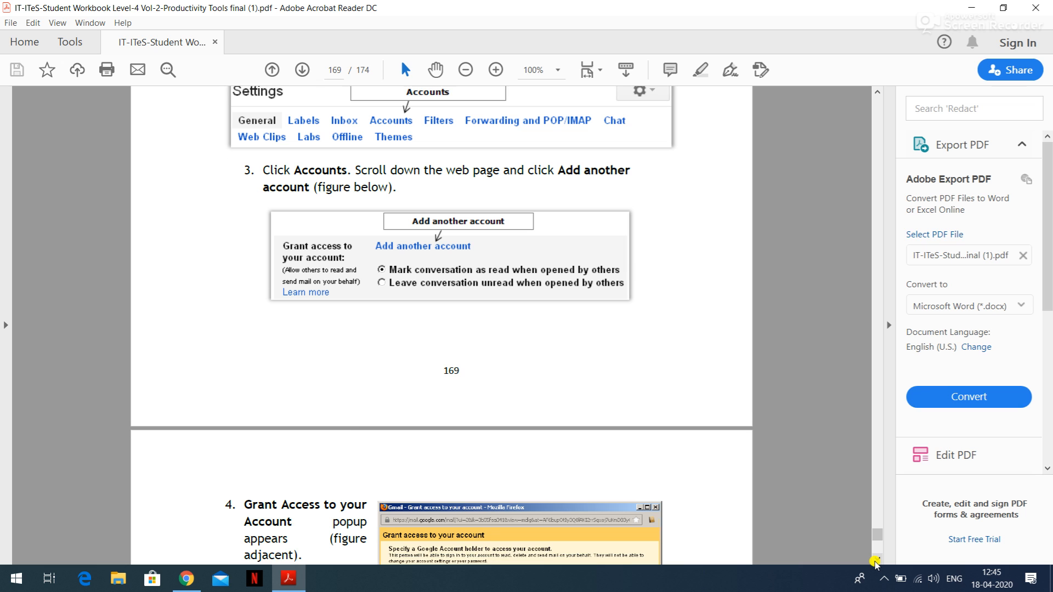
{"action": "left_click", "coordinate": [876, 560]}
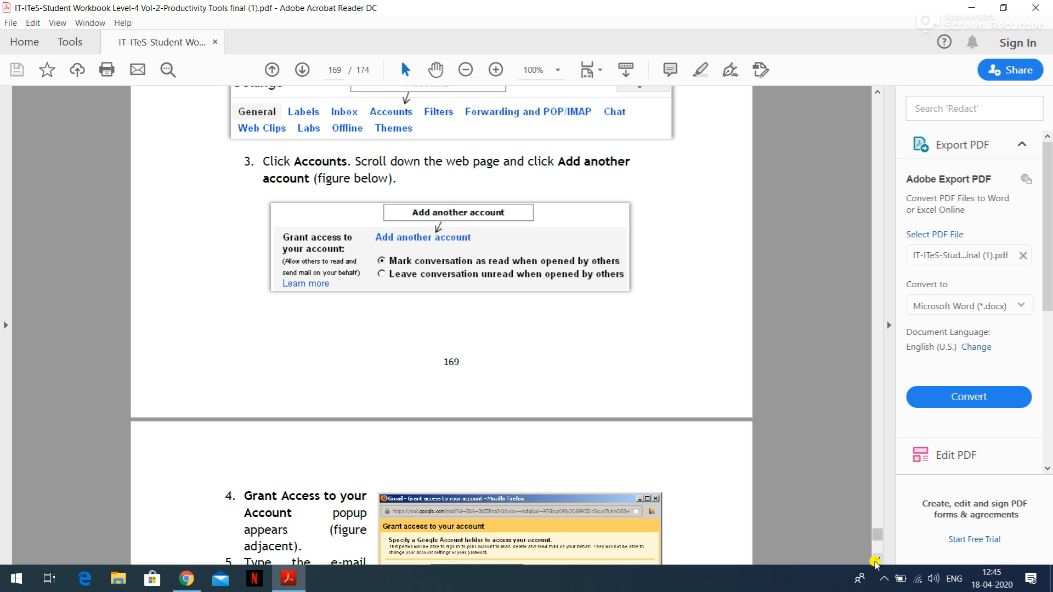
{"action": "left_click", "coordinate": [876, 560]}
{"action": "left_click", "coordinate": [876, 561]}
{"action": "left_click", "coordinate": [876, 560]}
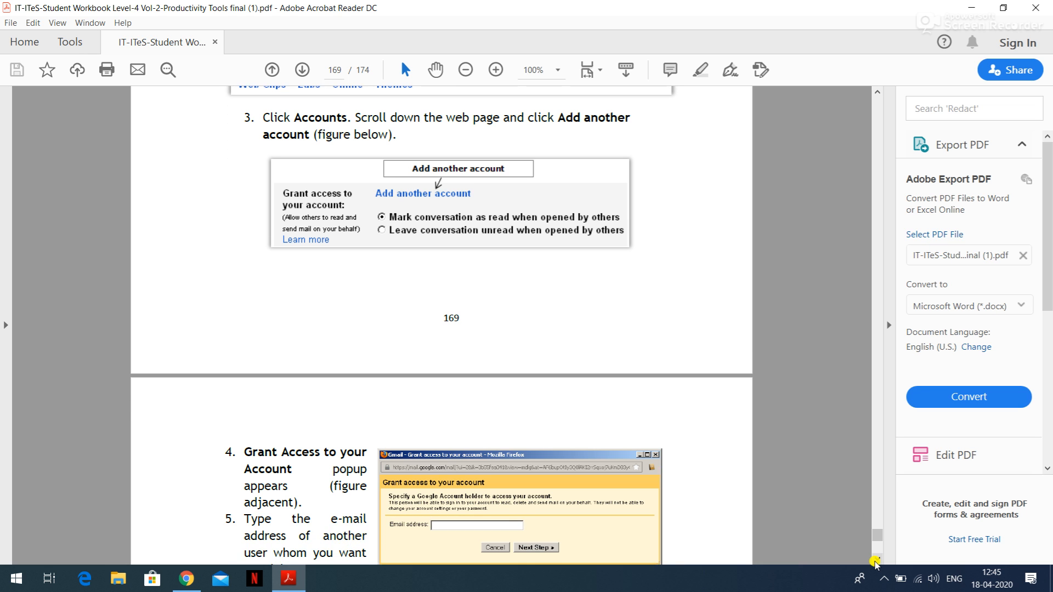
Read workbook steps 4 to 8 on granting account access and accepting the e-mailed request
{"action": "left_click", "coordinate": [876, 560]}
{"action": "left_click", "coordinate": [876, 560]}
{"action": "left_click", "coordinate": [876, 560]}
{"action": "left_click", "coordinate": [876, 561]}
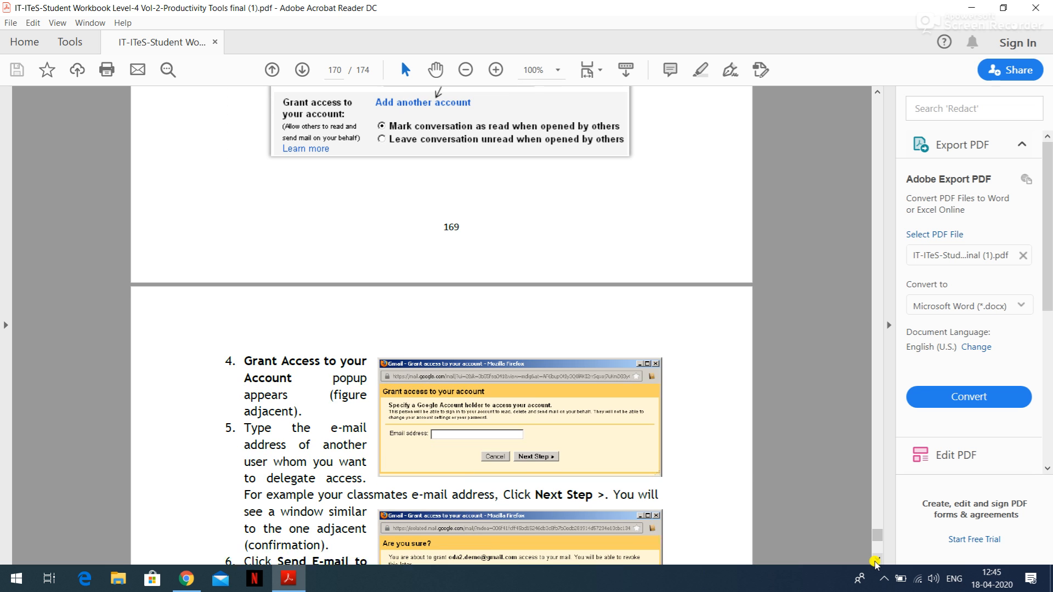
{"action": "left_click", "coordinate": [876, 560]}
{"action": "left_click", "coordinate": [876, 560]}
{"action": "left_click", "coordinate": [876, 561]}
{"action": "left_click", "coordinate": [876, 561]}
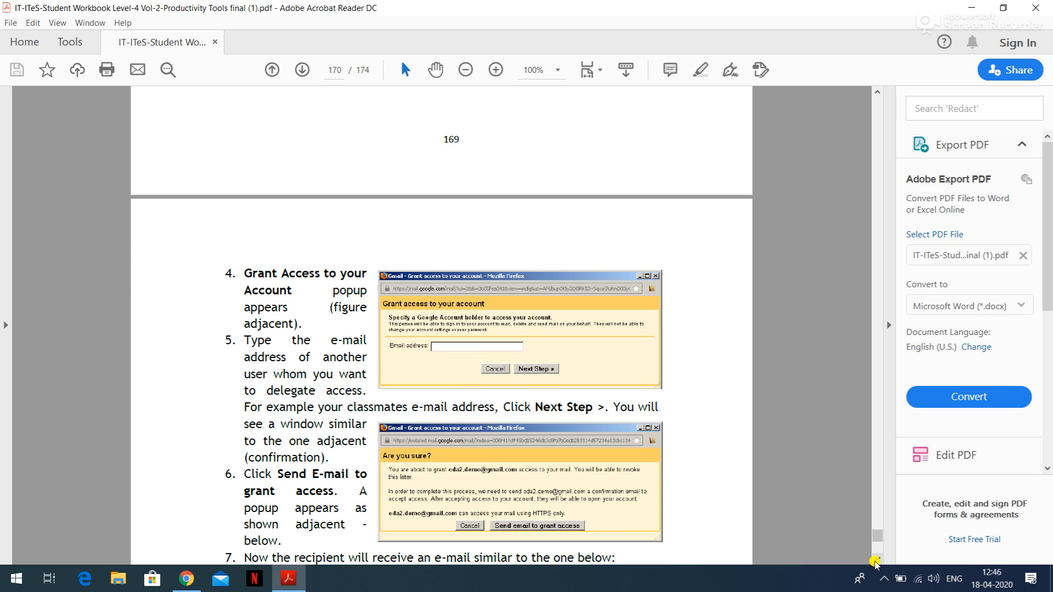
{"action": "left_click", "coordinate": [876, 560]}
{"action": "left_click", "coordinate": [876, 561]}
{"action": "left_click", "coordinate": [876, 560]}
{"action": "left_click", "coordinate": [876, 561]}
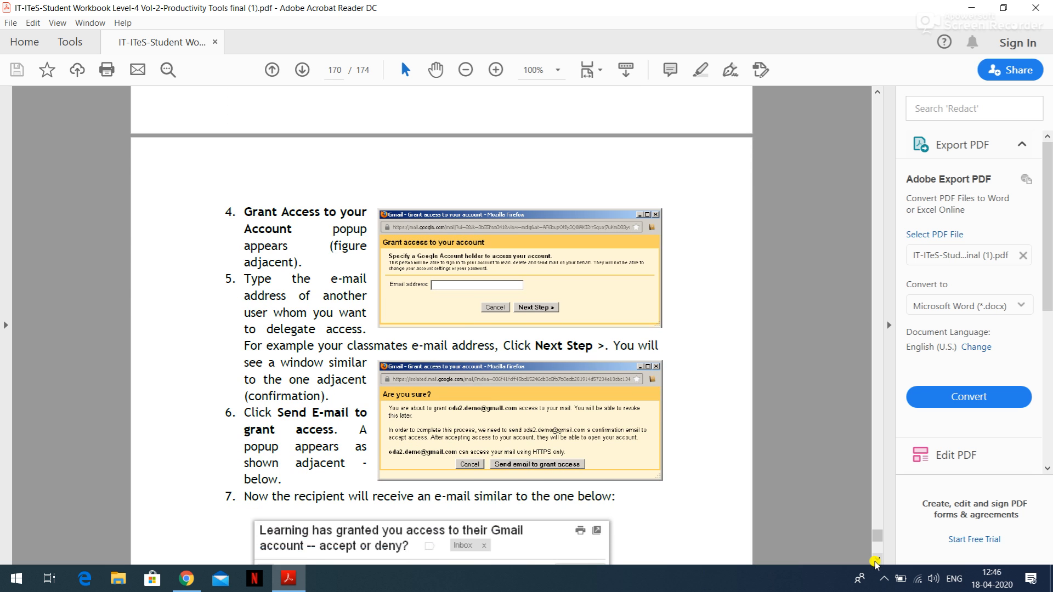
{"action": "left_click", "coordinate": [875, 560]}
{"action": "left_click", "coordinate": [876, 561]}
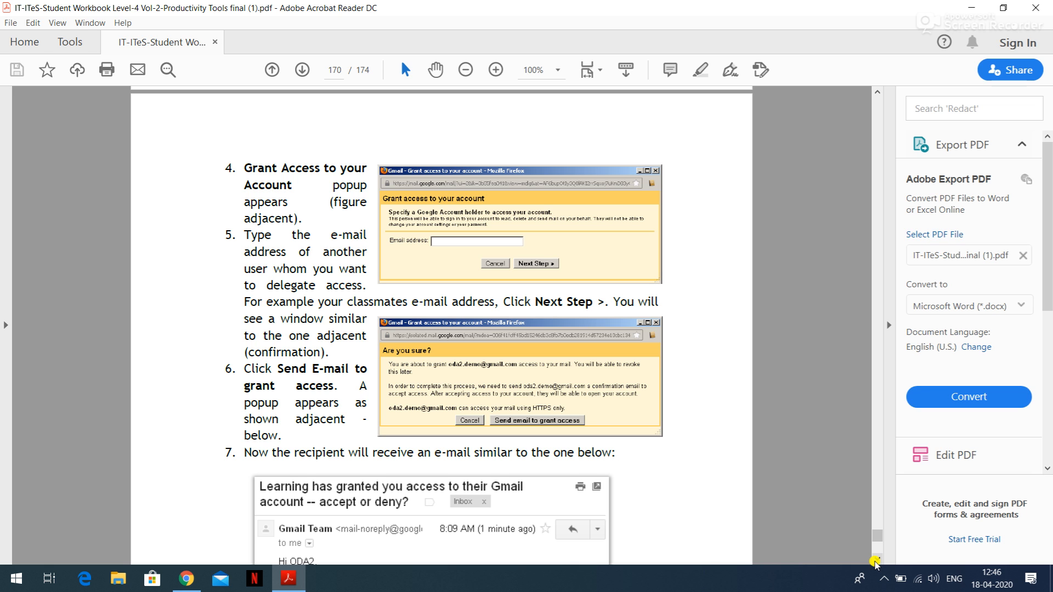
{"action": "scroll", "coordinate": [876, 562], "scroll_direction": "down", "scroll_amount": 10}
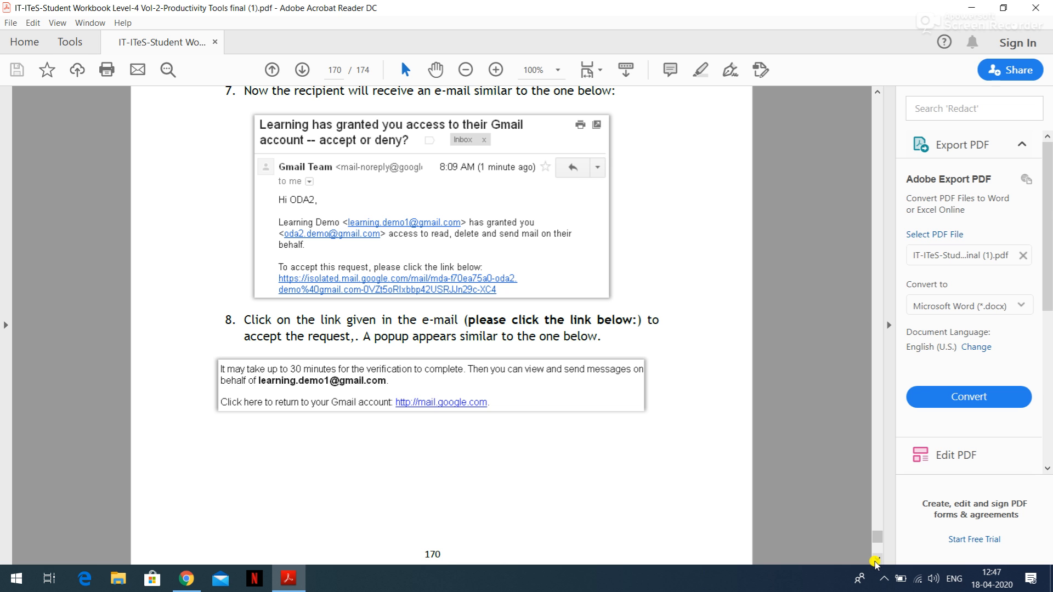
Return to Gmail, close the blank new message in the delegated mailbox, and open the account list in the other account's inbox
{"action": "left_click", "coordinate": [187, 579]}
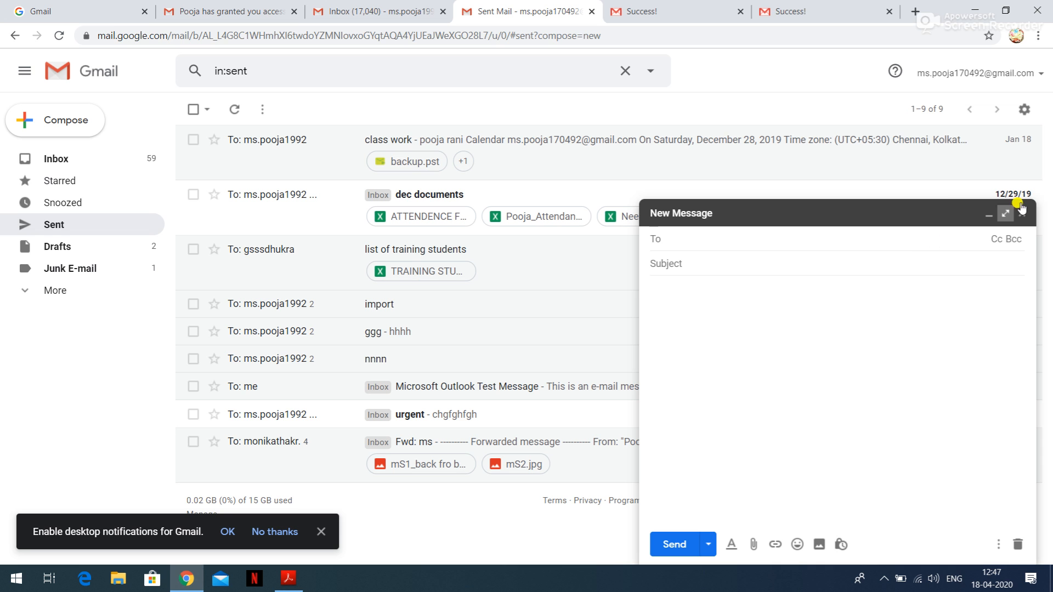
{"action": "left_click", "coordinate": [1029, 215]}
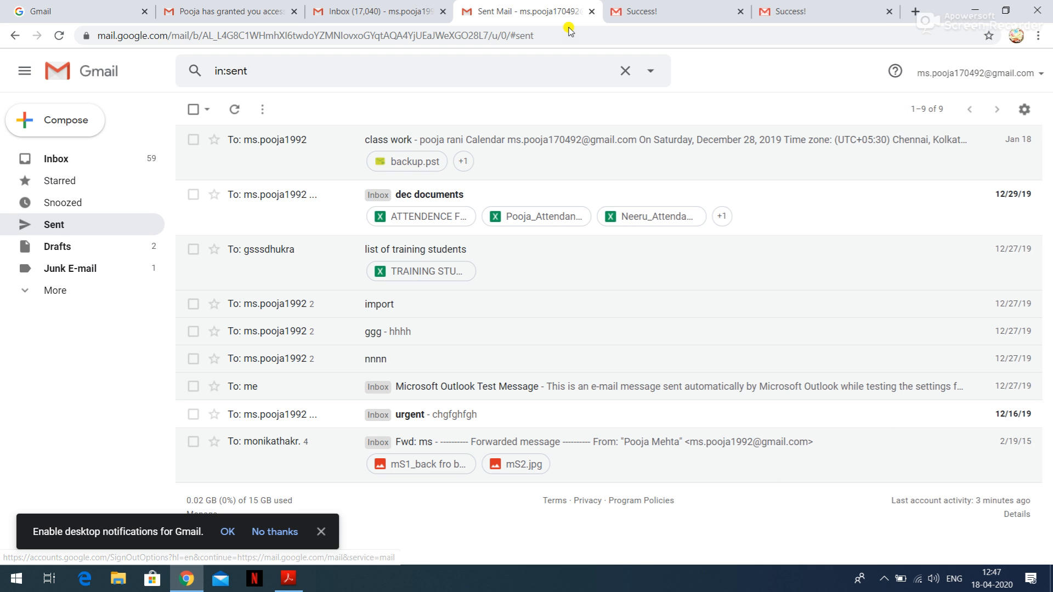
{"action": "left_click", "coordinate": [366, 8]}
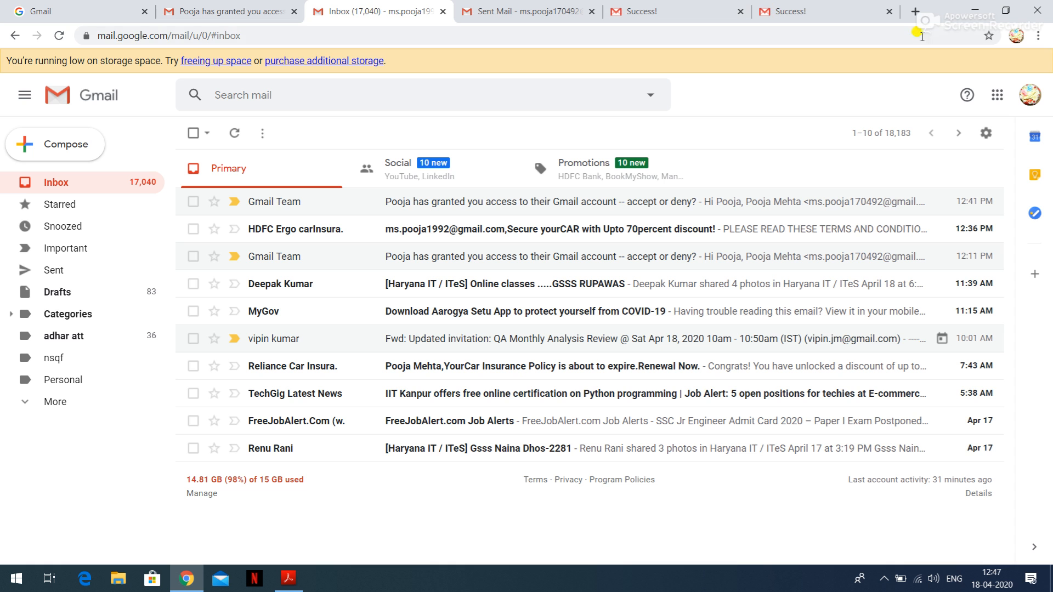
{"action": "left_click", "coordinate": [1030, 98]}
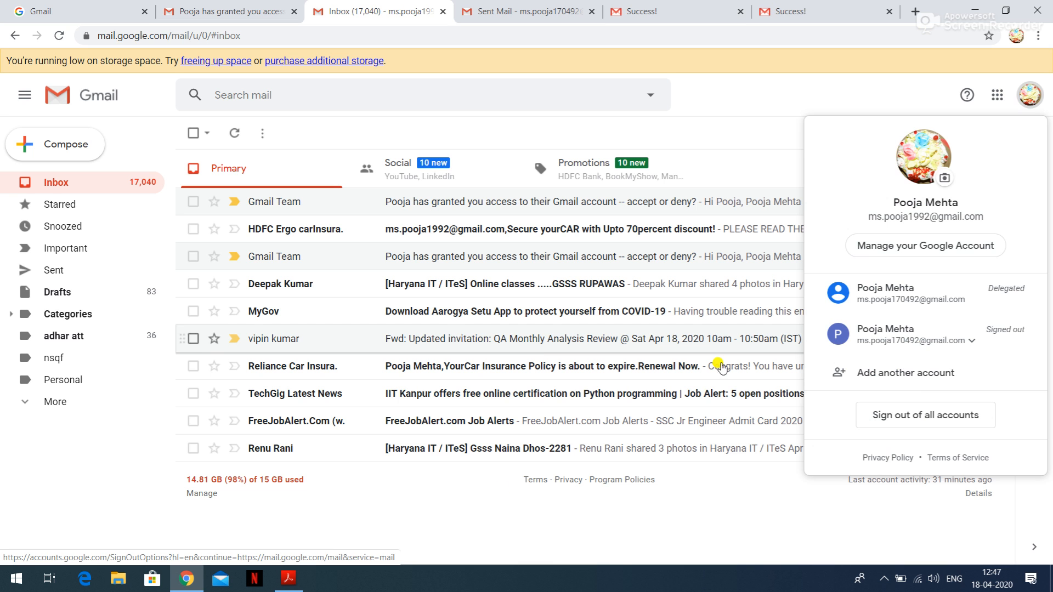
Return to the workbook PDF and read steps 7 to 10, the delegate's permissions note, and the instructions for removing a delegation
{"action": "left_click", "coordinate": [284, 577]}
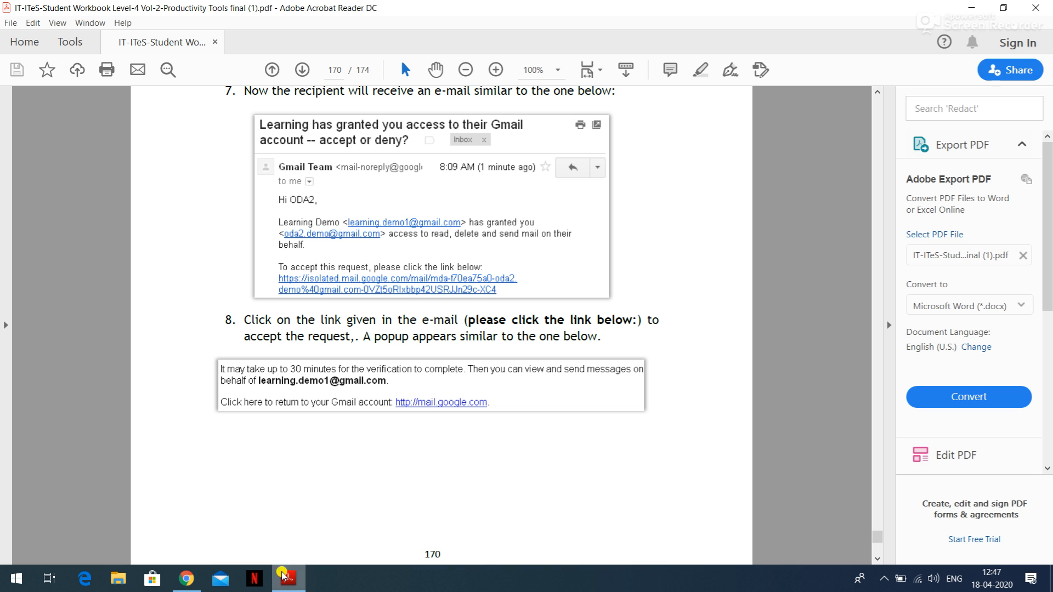
{"action": "scroll", "coordinate": [847, 466], "scroll_direction": "down", "scroll_amount": 5}
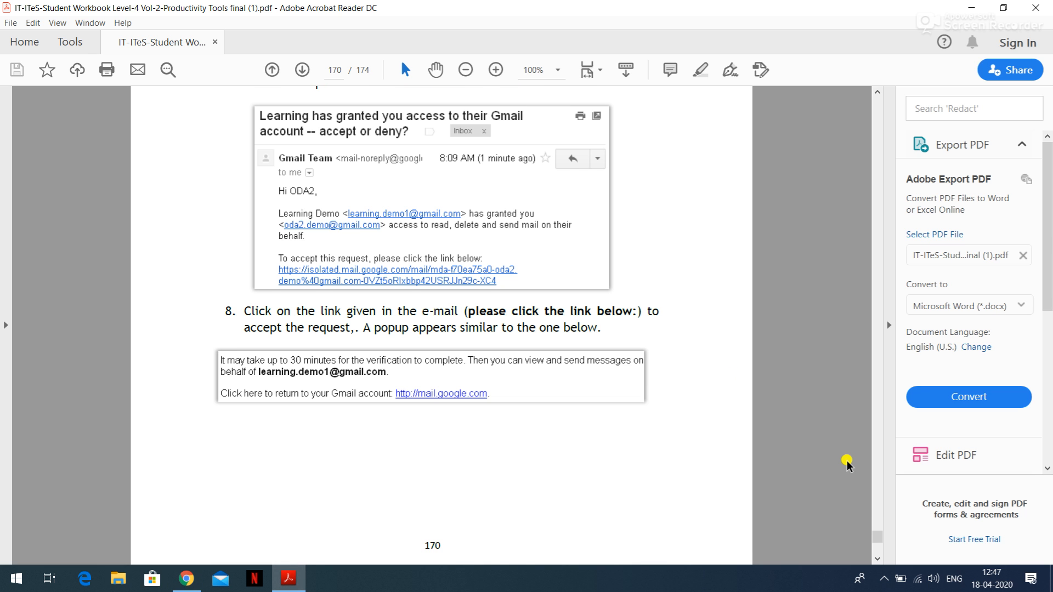
{"action": "scroll", "coordinate": [847, 465], "scroll_direction": "down", "scroll_amount": 7}
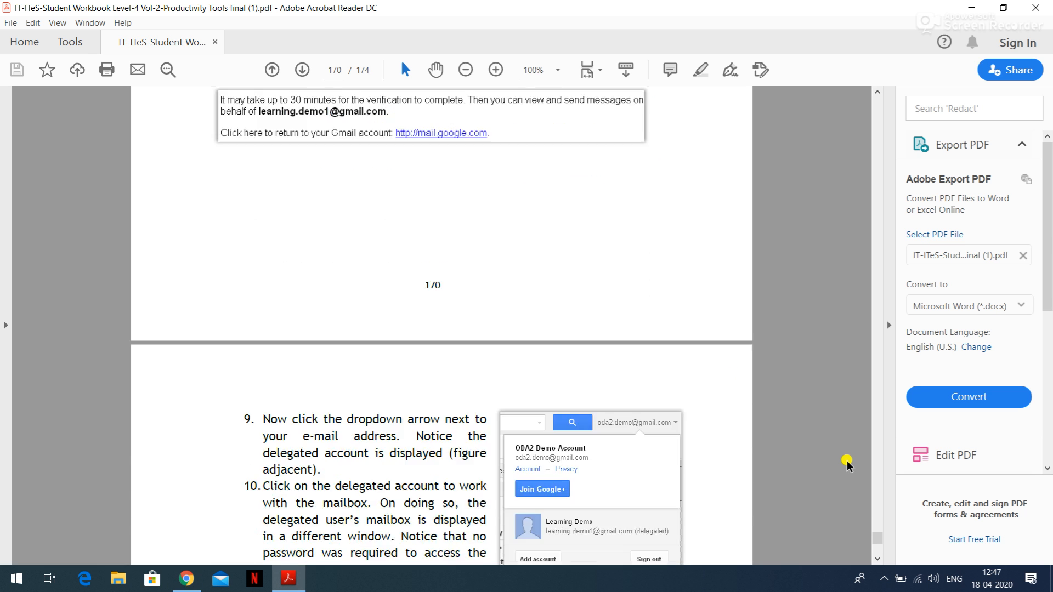
{"action": "scroll", "coordinate": [848, 465], "scroll_direction": "up", "scroll_amount": 18}
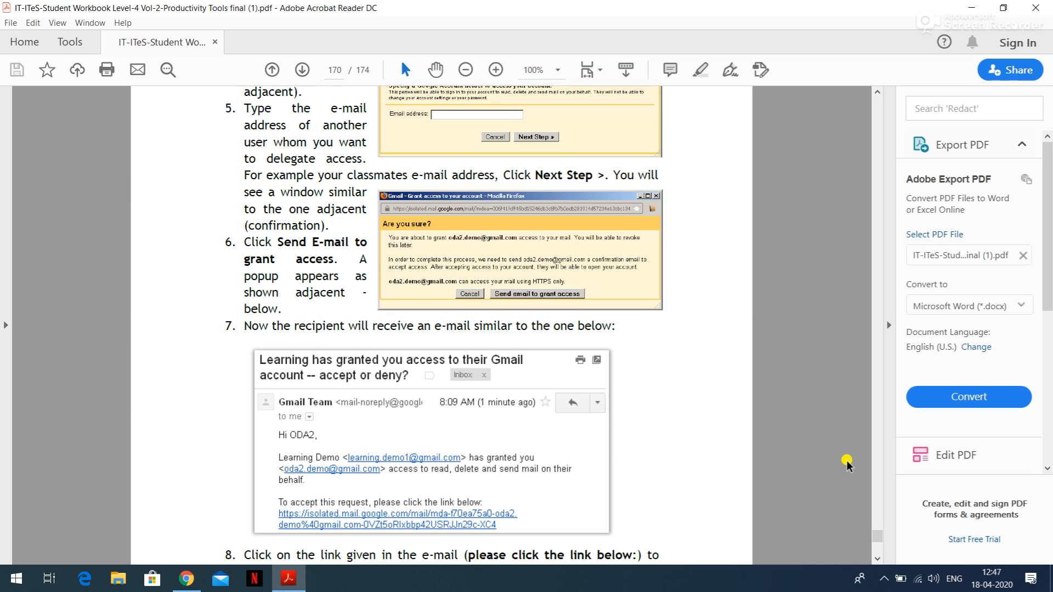
{"action": "scroll", "coordinate": [847, 465], "scroll_direction": "down", "scroll_amount": 5}
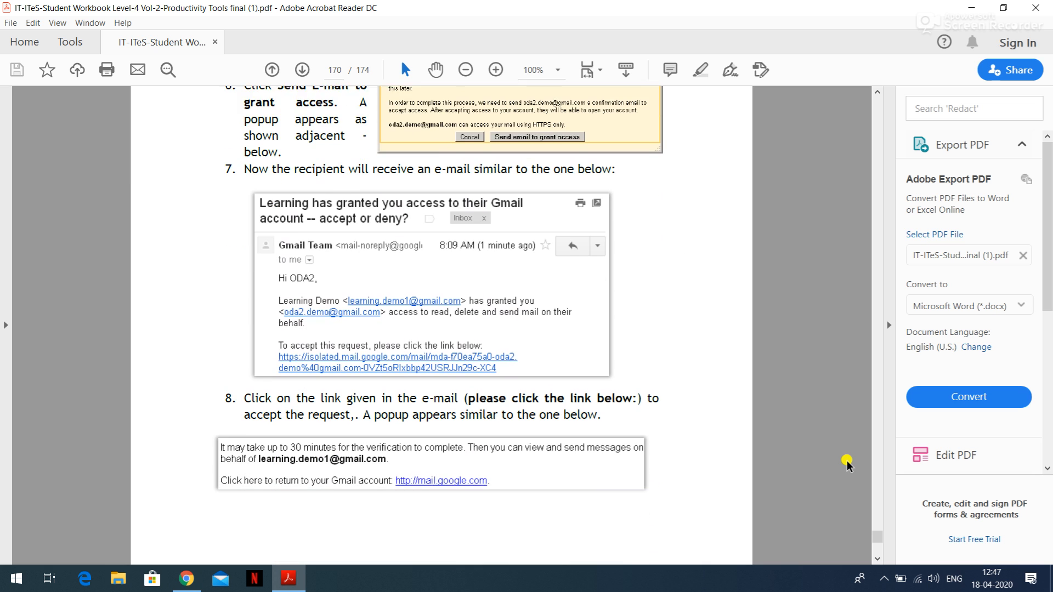
{"action": "scroll", "coordinate": [847, 466], "scroll_direction": "down", "scroll_amount": 2}
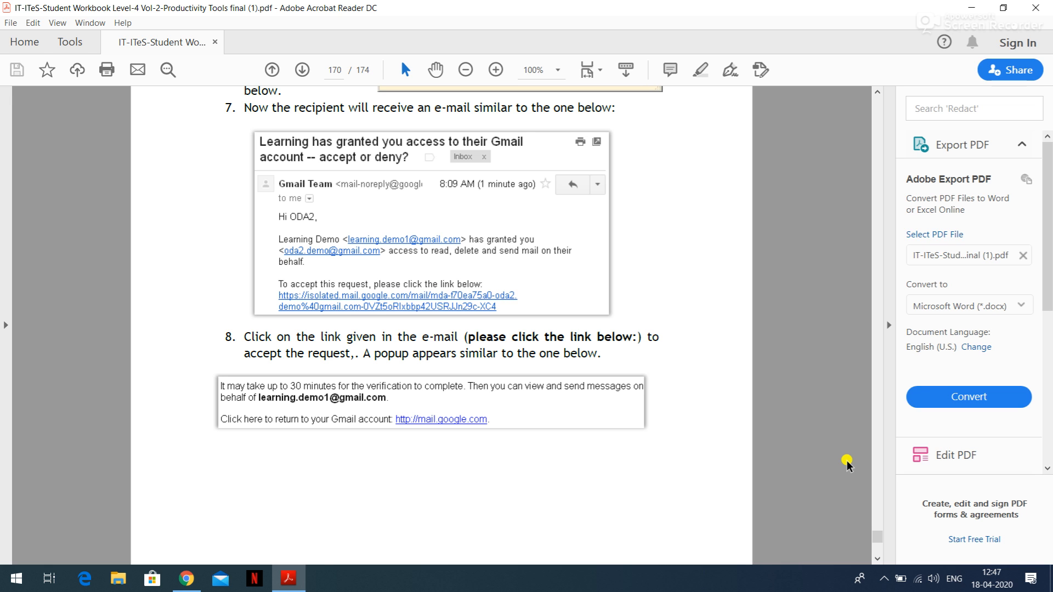
{"action": "scroll", "coordinate": [848, 465], "scroll_direction": "down", "scroll_amount": 4}
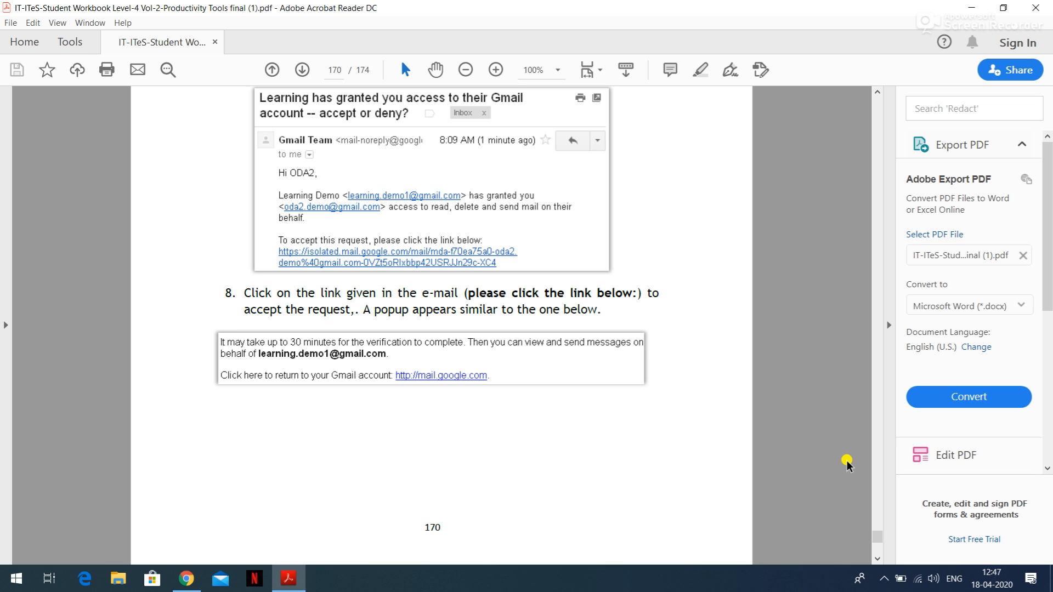
{"action": "scroll", "coordinate": [847, 465], "scroll_direction": "down", "scroll_amount": 1}
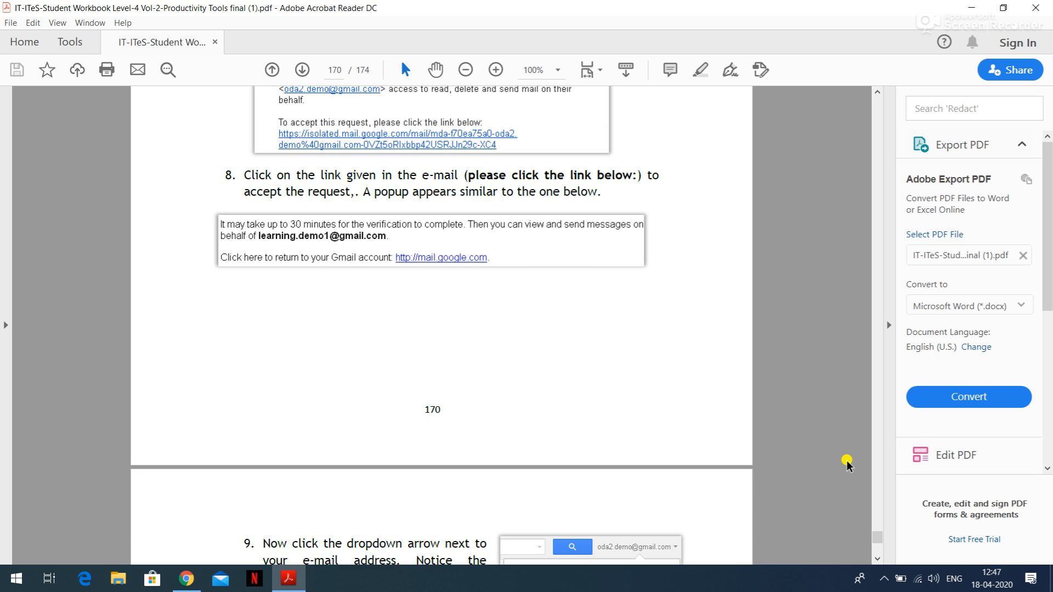
{"action": "scroll", "coordinate": [847, 465], "scroll_direction": "down", "scroll_amount": 4}
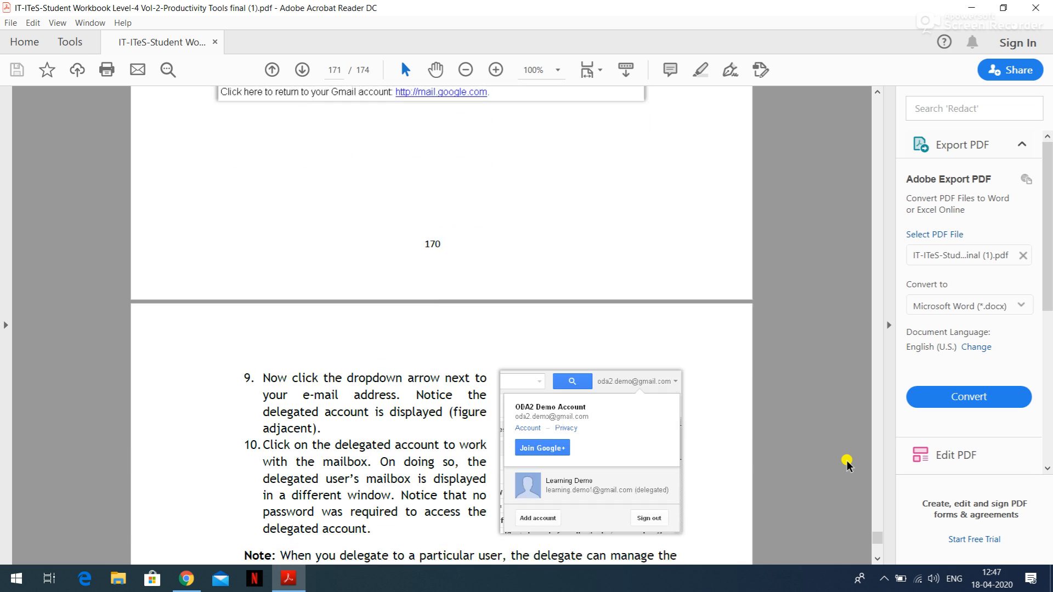
{"action": "scroll", "coordinate": [847, 465], "scroll_direction": "down", "scroll_amount": 3}
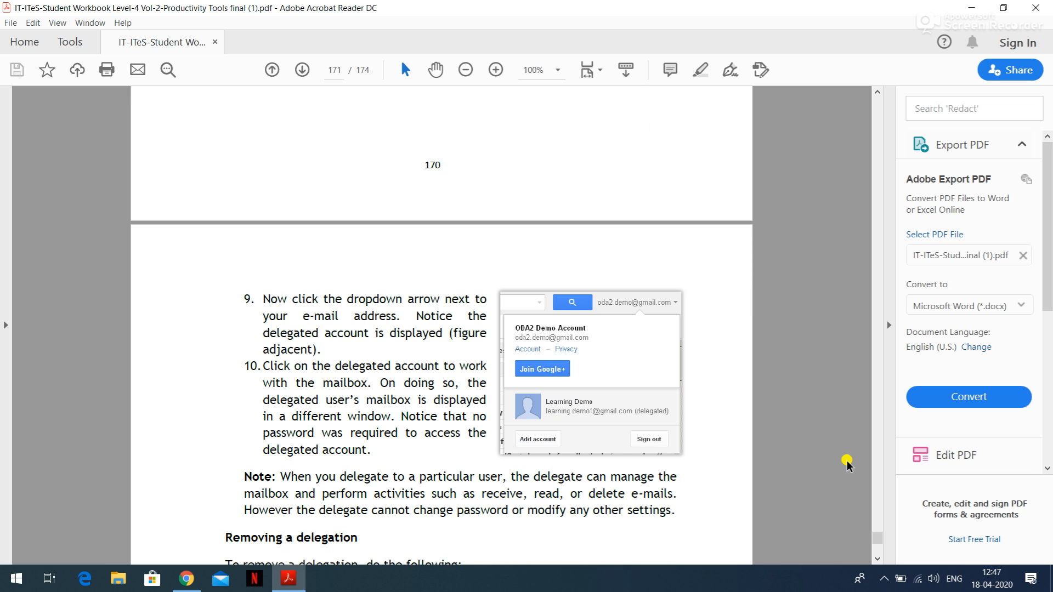
{"action": "scroll", "coordinate": [847, 465], "scroll_direction": "down", "scroll_amount": 2}
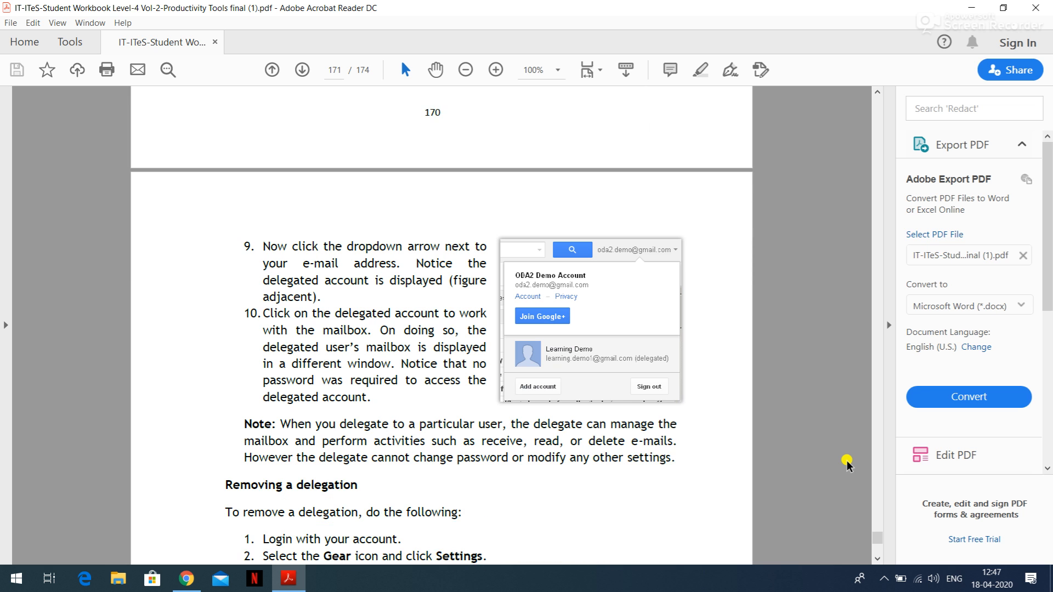
{"action": "scroll", "coordinate": [847, 465], "scroll_direction": "down", "scroll_amount": 2}
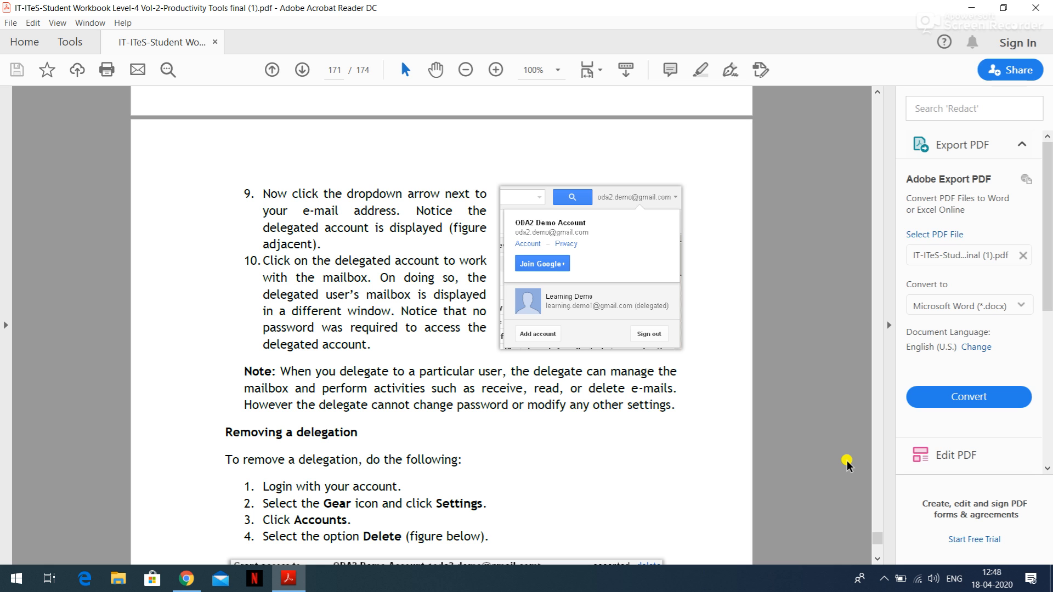
{"action": "scroll", "coordinate": [848, 465], "scroll_direction": "down", "scroll_amount": 2}
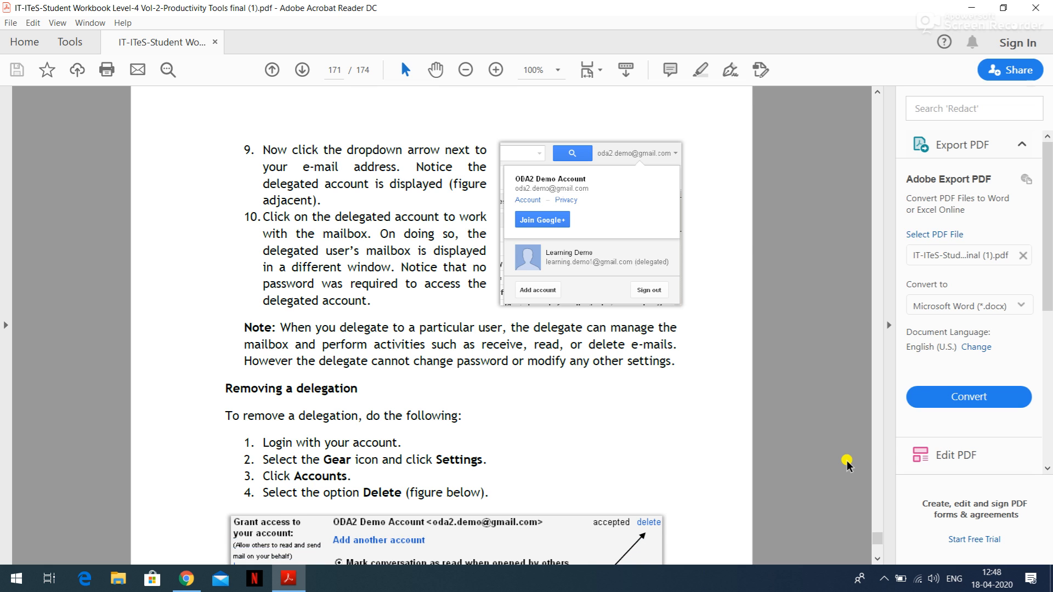
Switch to Gmail and compare the delegated mailbox's Sent mail with the delegated entry in the inbox's account list
{"action": "left_click", "coordinate": [182, 580]}
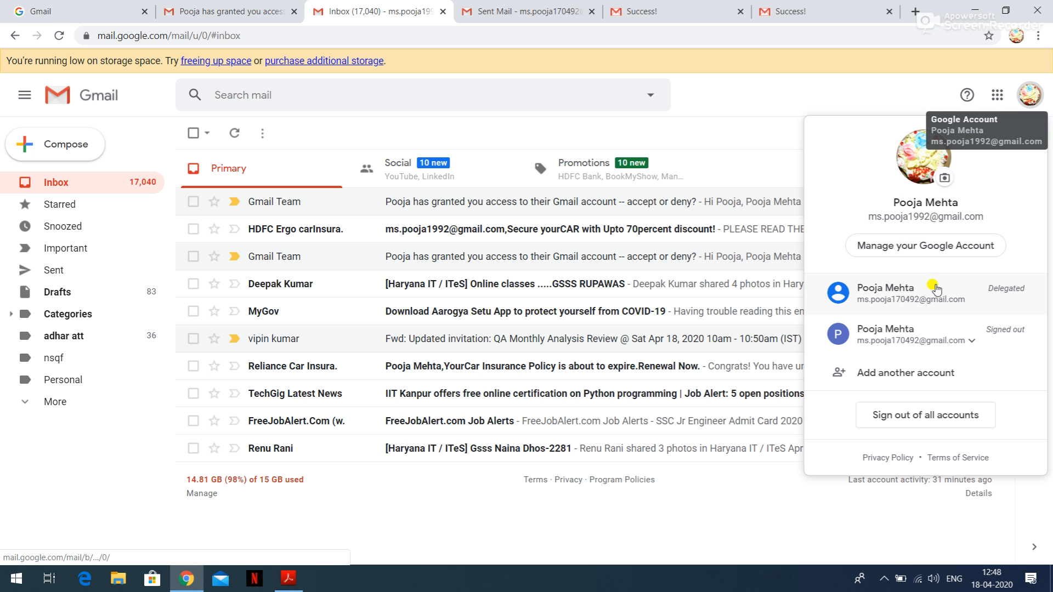
{"action": "left_click", "coordinate": [532, 4]}
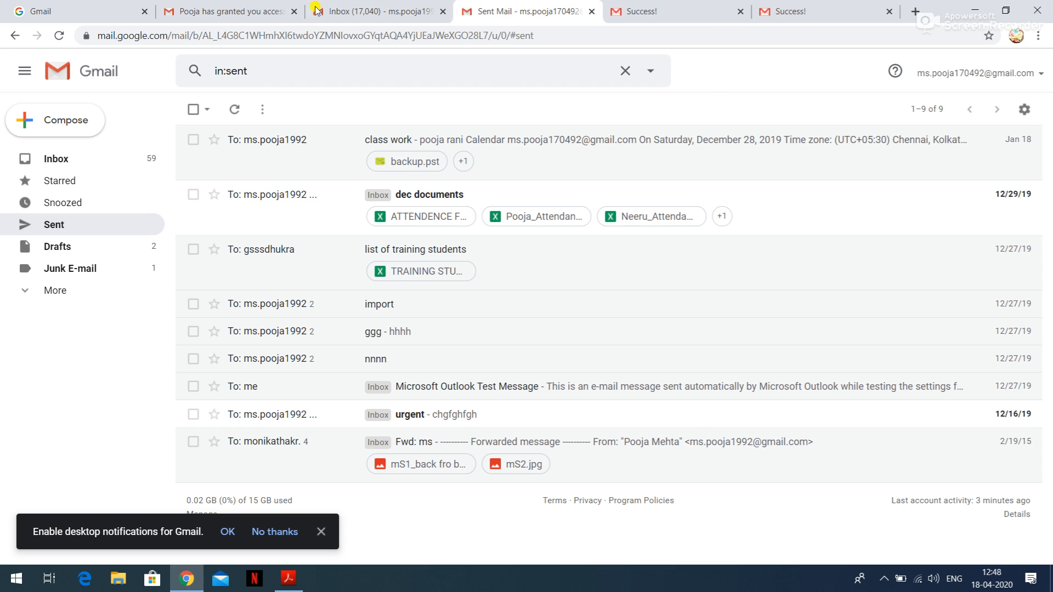
{"action": "left_click", "coordinate": [362, 11]}
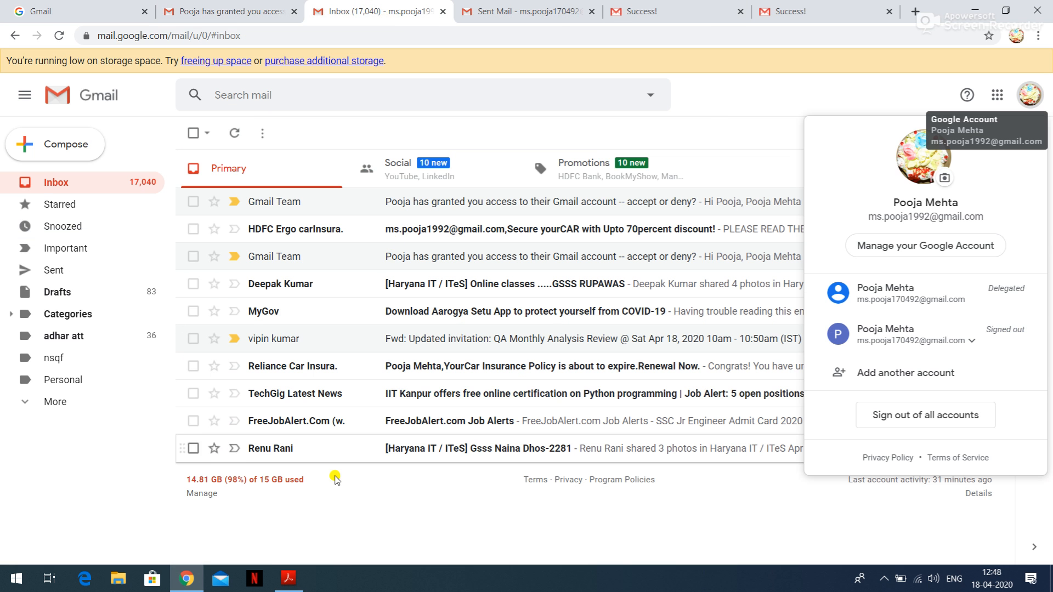
Recheck the workbook's removal instructions, sign out of all Google accounts in Gmail, and close the Gmail Team message's browser tab
{"action": "left_click", "coordinate": [289, 579]}
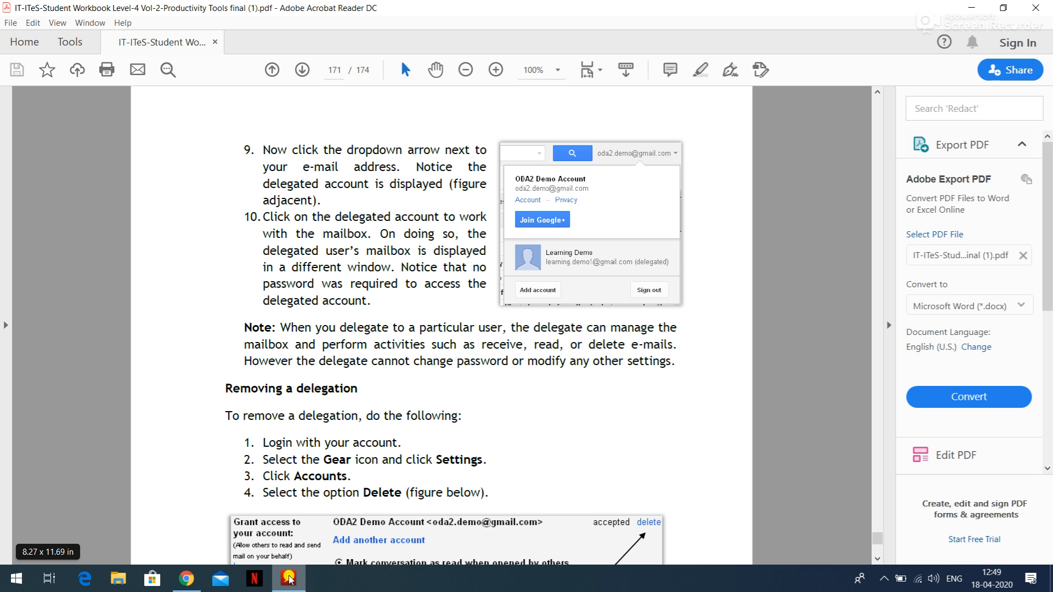
{"action": "left_click", "coordinate": [189, 578]}
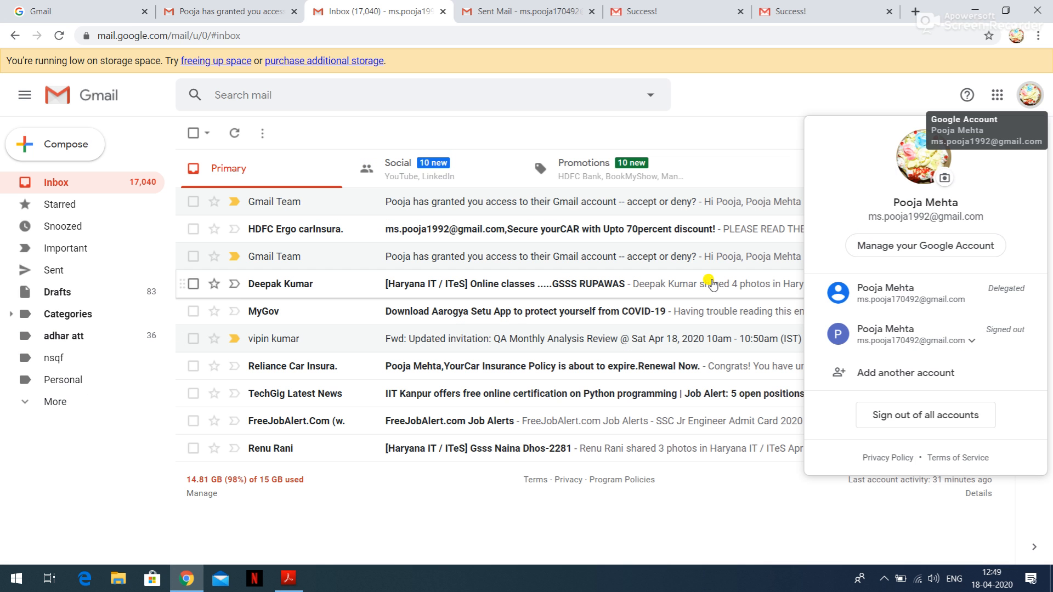
{"action": "left_click", "coordinate": [926, 414]}
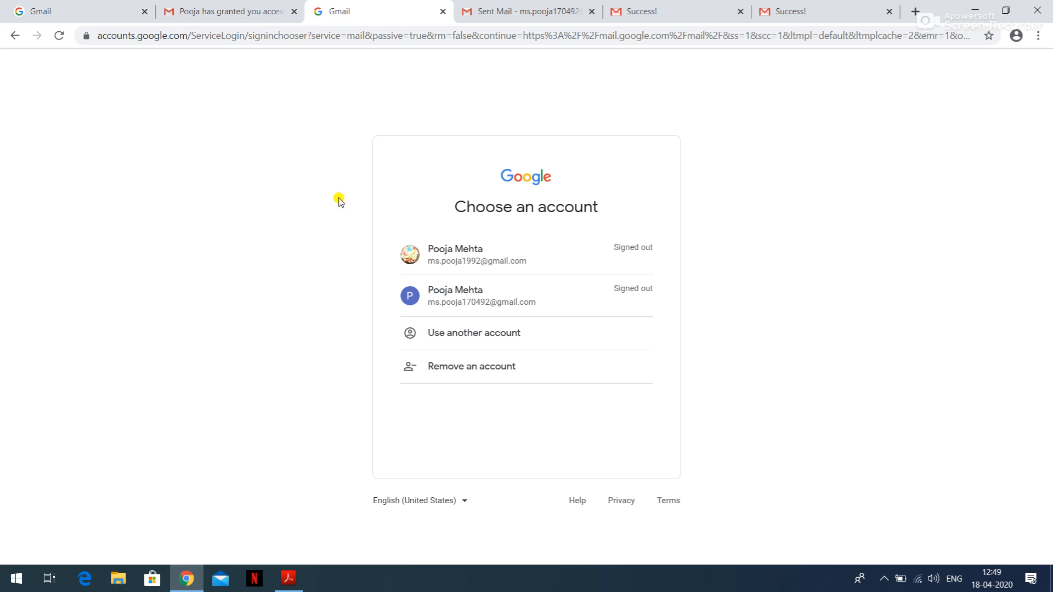
{"action": "left_click", "coordinate": [296, 11]}
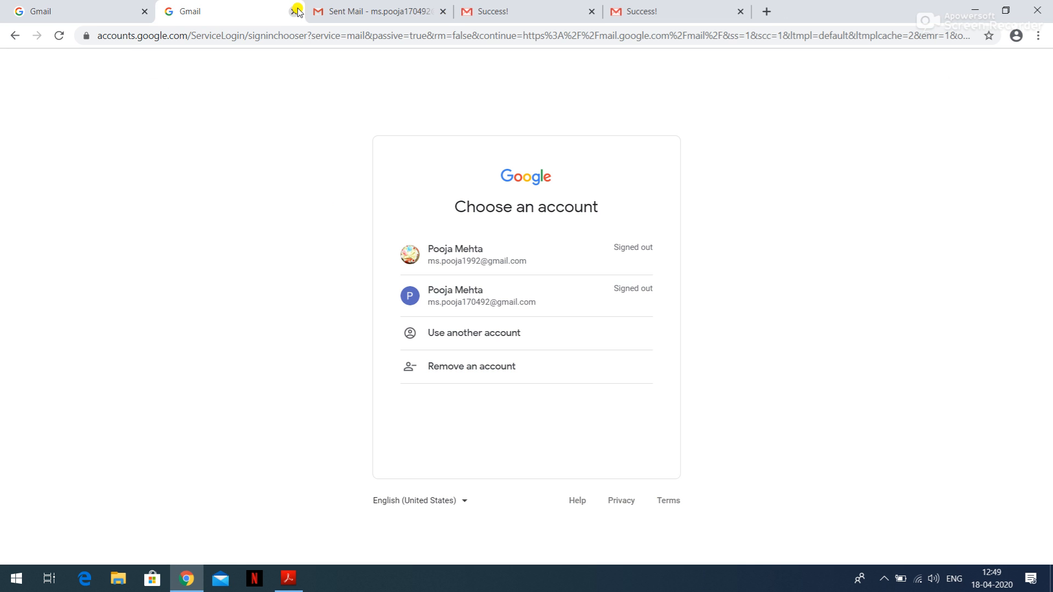
Close the Sent Mail browser tab and sign back in to the mailbox owner's Google account with the account password
{"action": "left_click", "coordinate": [442, 11]}
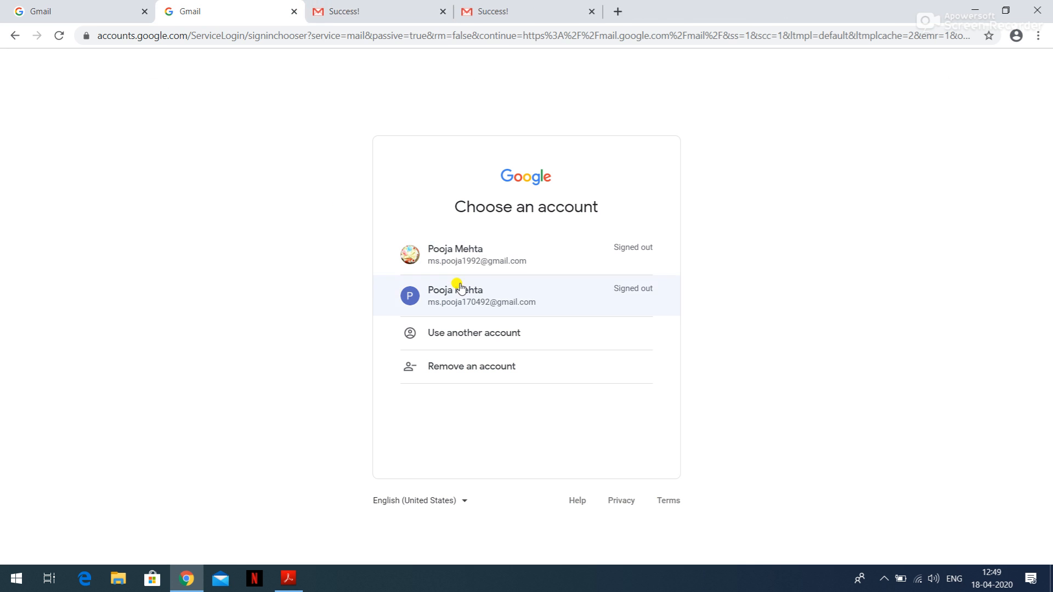
{"action": "left_click", "coordinate": [478, 295]}
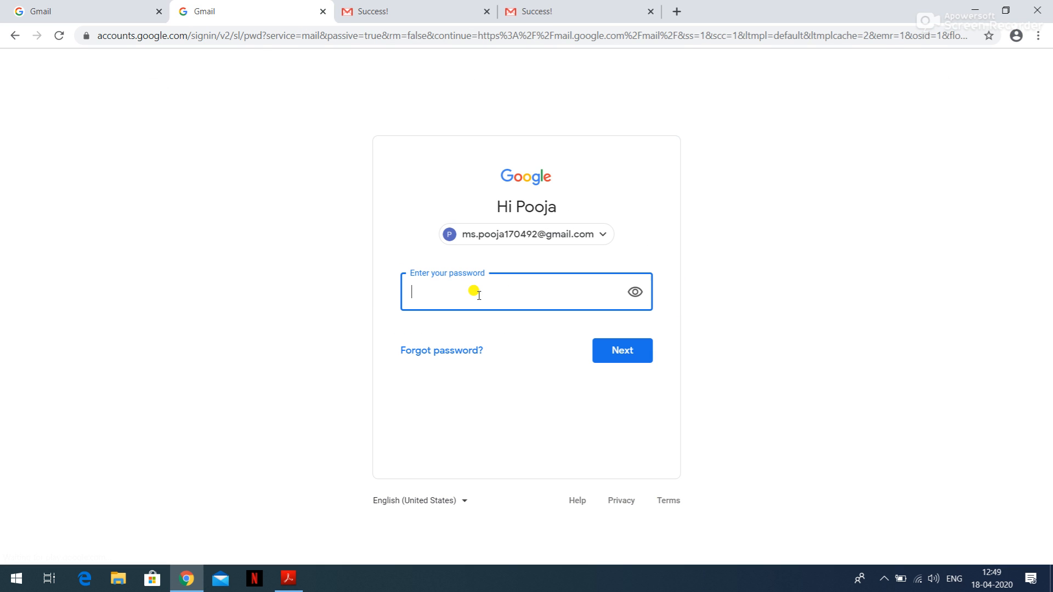
{"action": "type", "text": "•"}
{"action": "key", "text": "BackSpace"}
{"action": "type", "text": "•••••••••••"}
{"action": "left_click", "coordinate": [629, 353]}
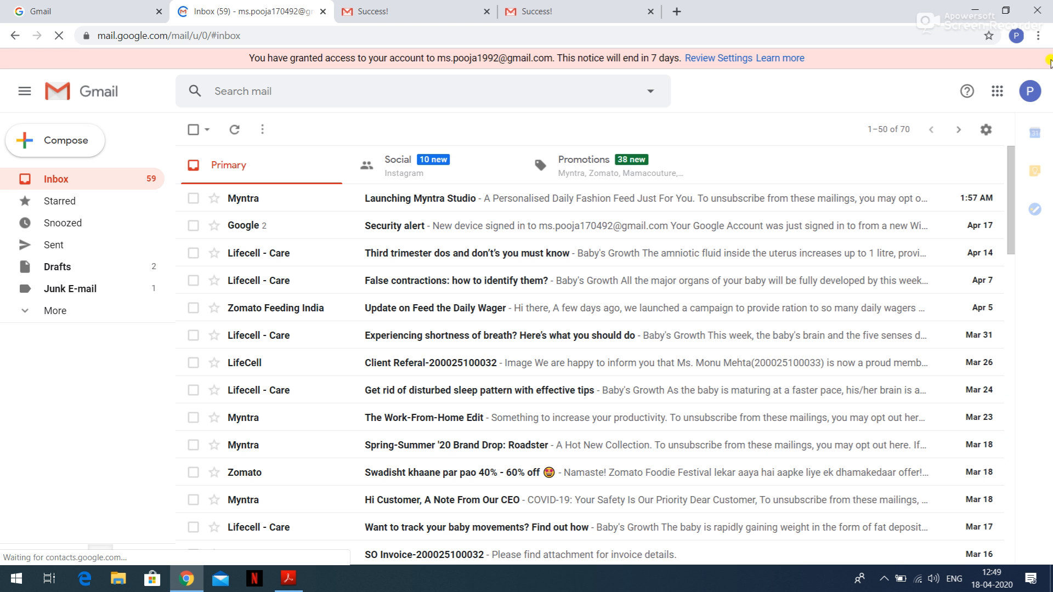
In the Accounts and Import settings, delete the delegate's account under Grant access to your account and confirm revoking its access
{"action": "left_click", "coordinate": [985, 132]}
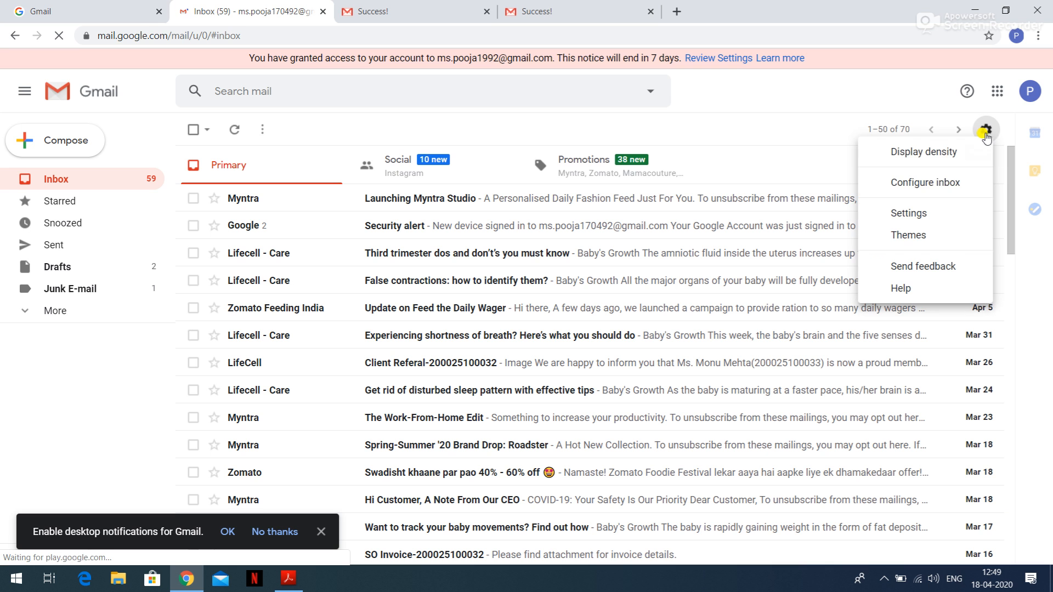
{"action": "left_click", "coordinate": [910, 213]}
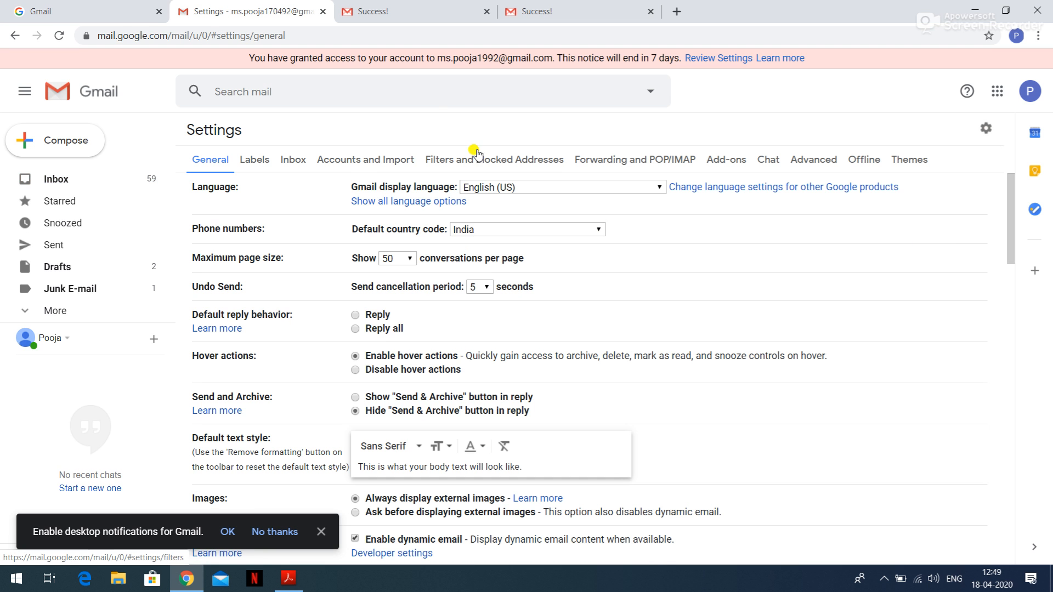
{"action": "left_click", "coordinate": [354, 160]}
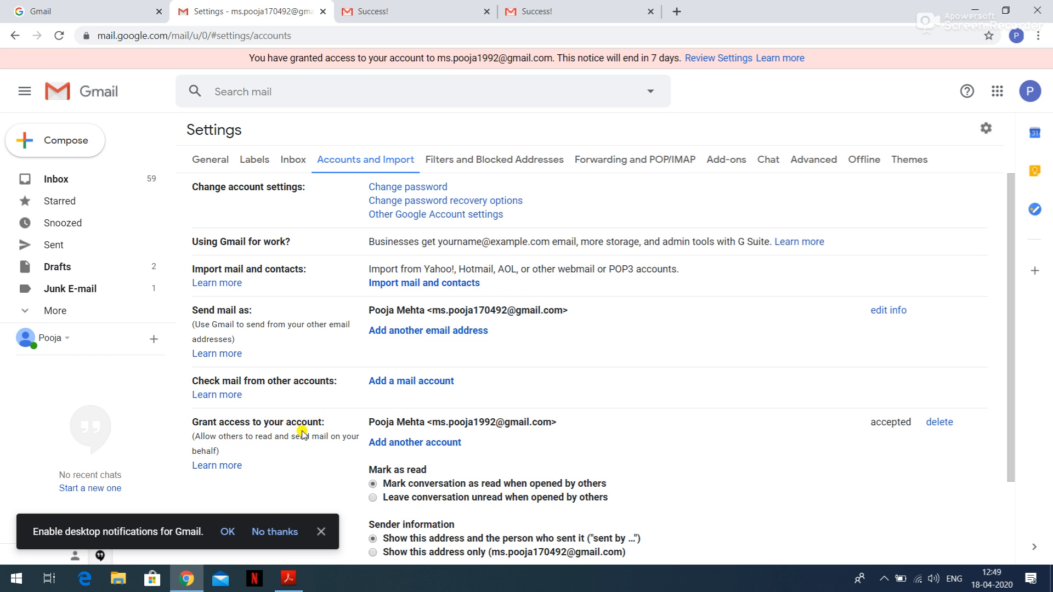
{"action": "left_click", "coordinate": [940, 423]}
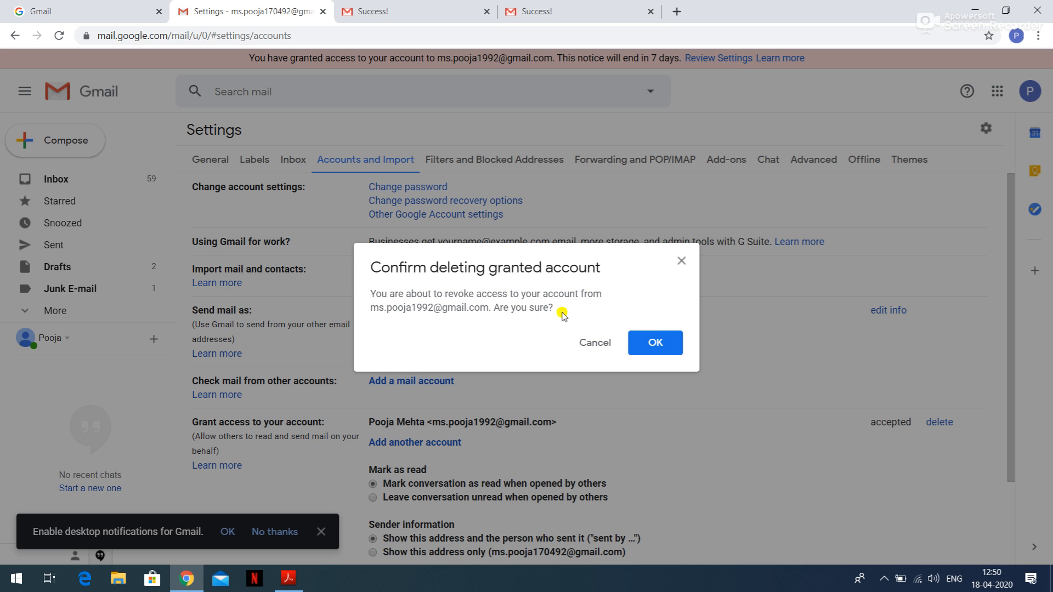
{"action": "left_click", "coordinate": [663, 344]}
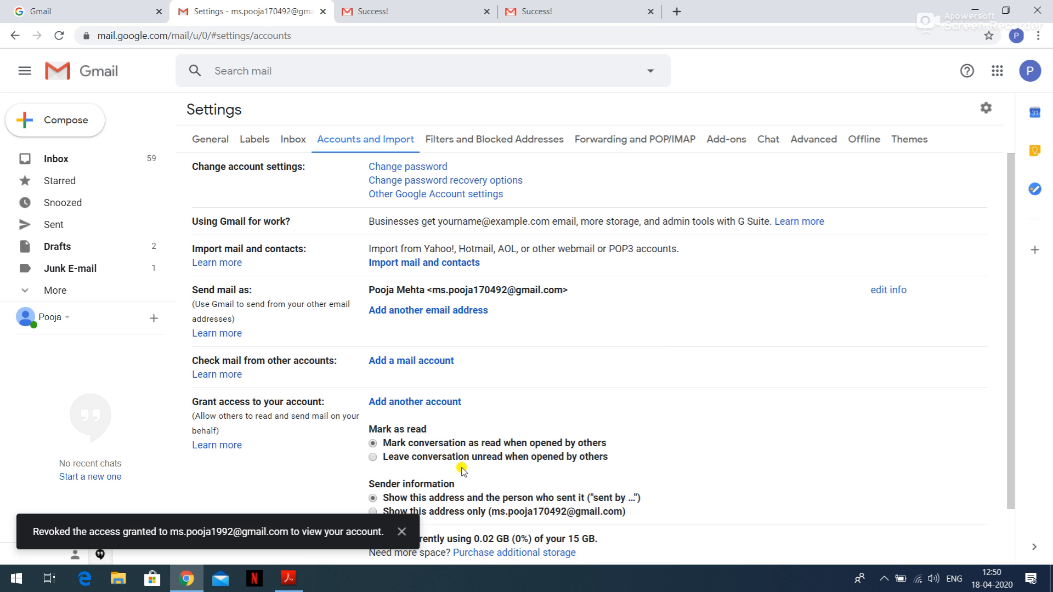
Switch to the workbook PDF and read the last delegation removal step and steps 1 to 4 of Delegate Calendar
{"action": "left_click", "coordinate": [288, 578]}
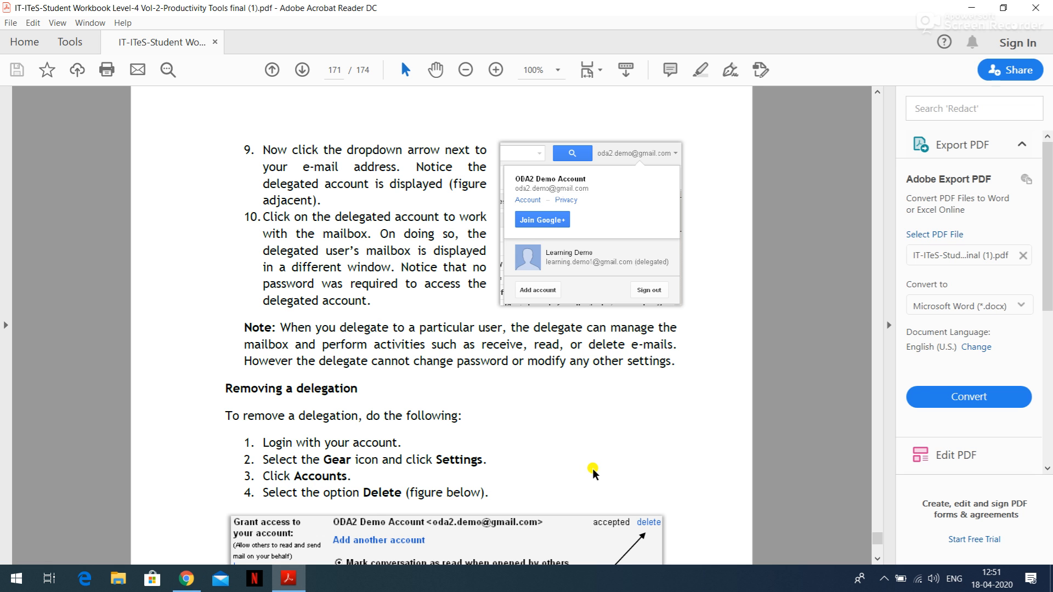
{"action": "scroll", "coordinate": [594, 473], "scroll_direction": "down", "scroll_amount": 10}
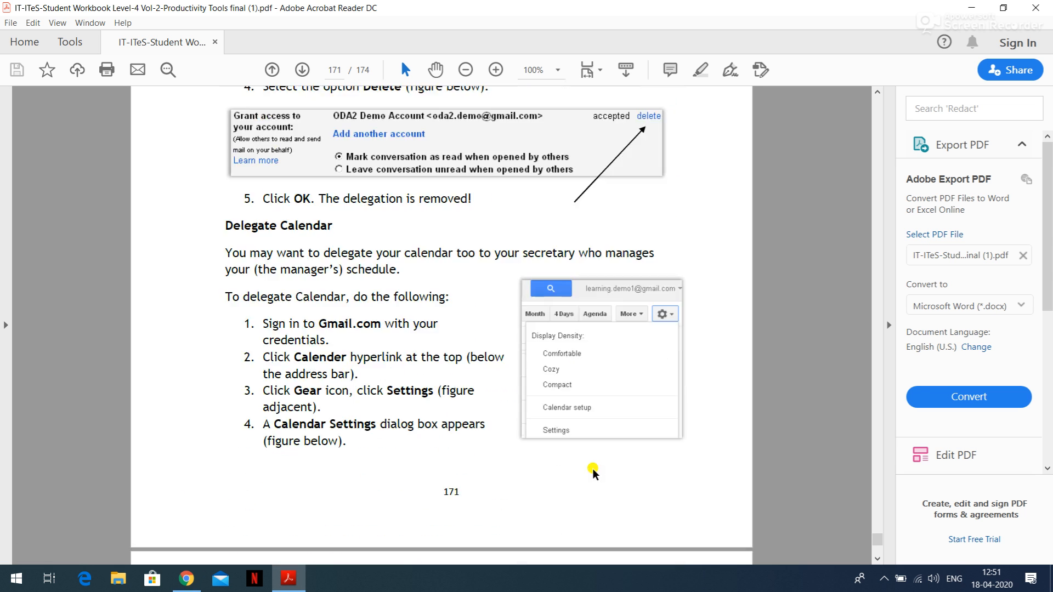
{"action": "scroll", "coordinate": [594, 473], "scroll_direction": "down", "scroll_amount": 2}
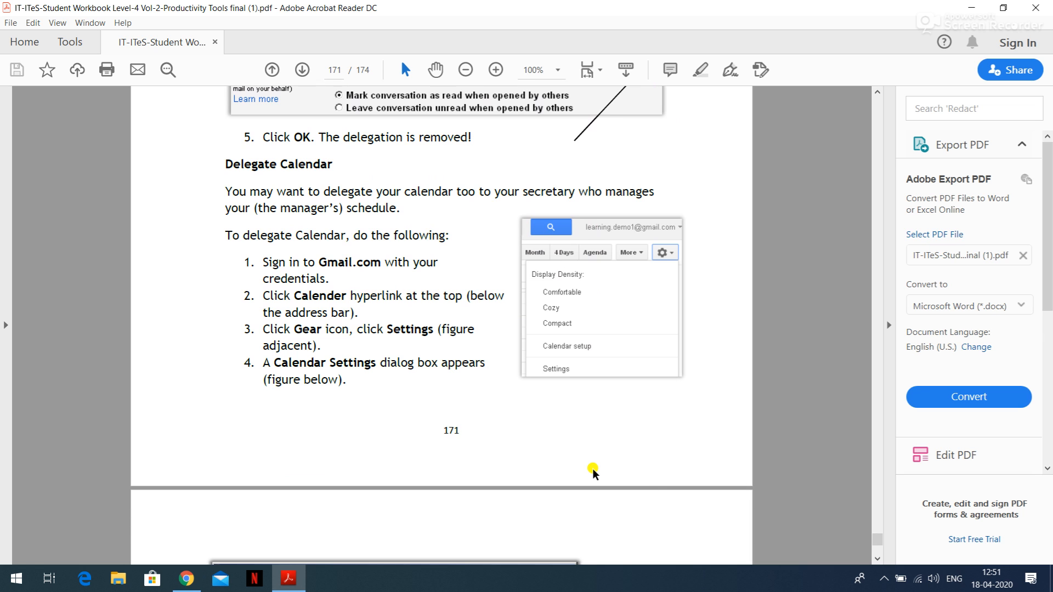
{"action": "scroll", "coordinate": [594, 472], "scroll_direction": "down", "scroll_amount": 1}
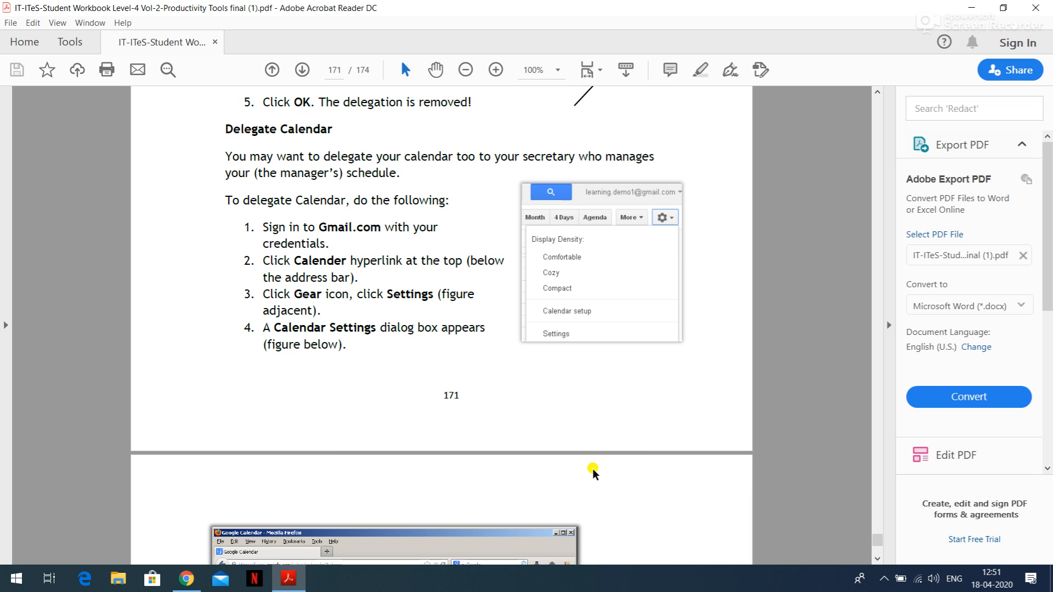
{"action": "scroll", "coordinate": [594, 473], "scroll_direction": "down", "scroll_amount": 1}
{"action": "scroll", "coordinate": [594, 472], "scroll_direction": "down", "scroll_amount": 1}
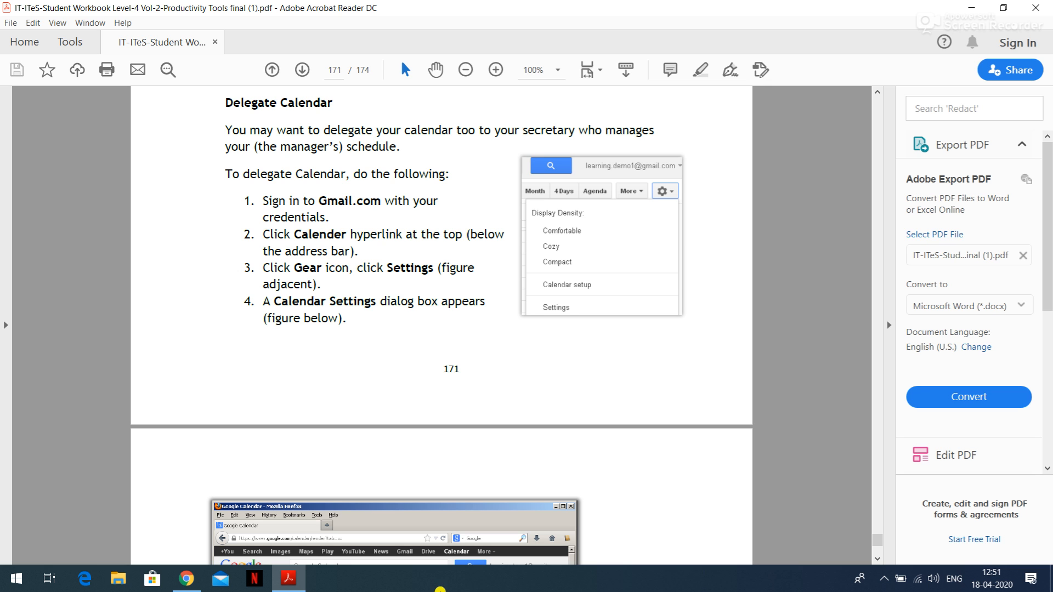
Switch back to Gmail in the browser, open Google Calendar in its own tab, and open the calendar settings
{"action": "left_click", "coordinate": [185, 576]}
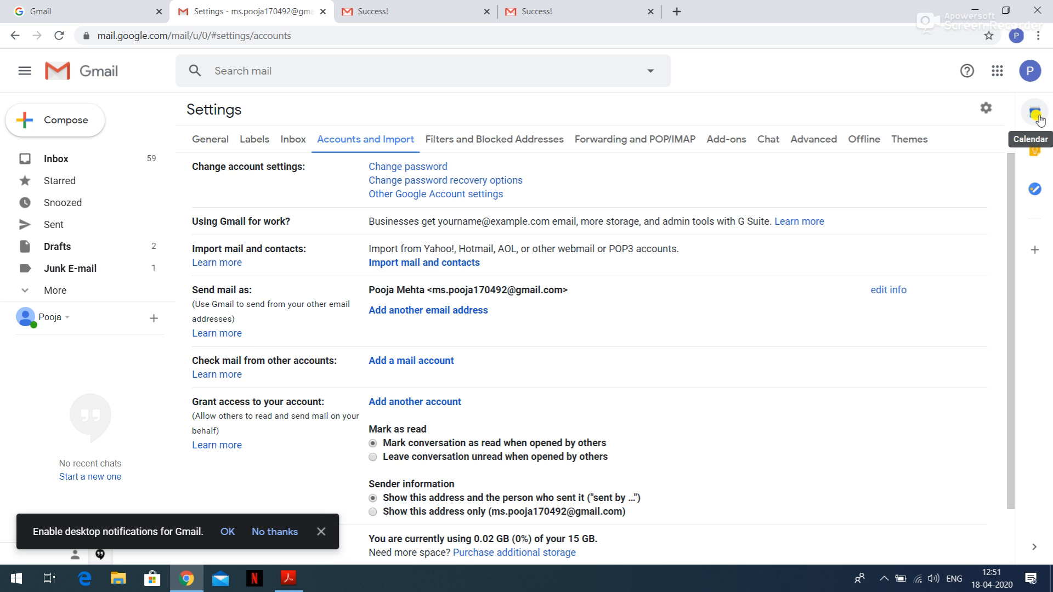
{"action": "left_click", "coordinate": [1039, 118]}
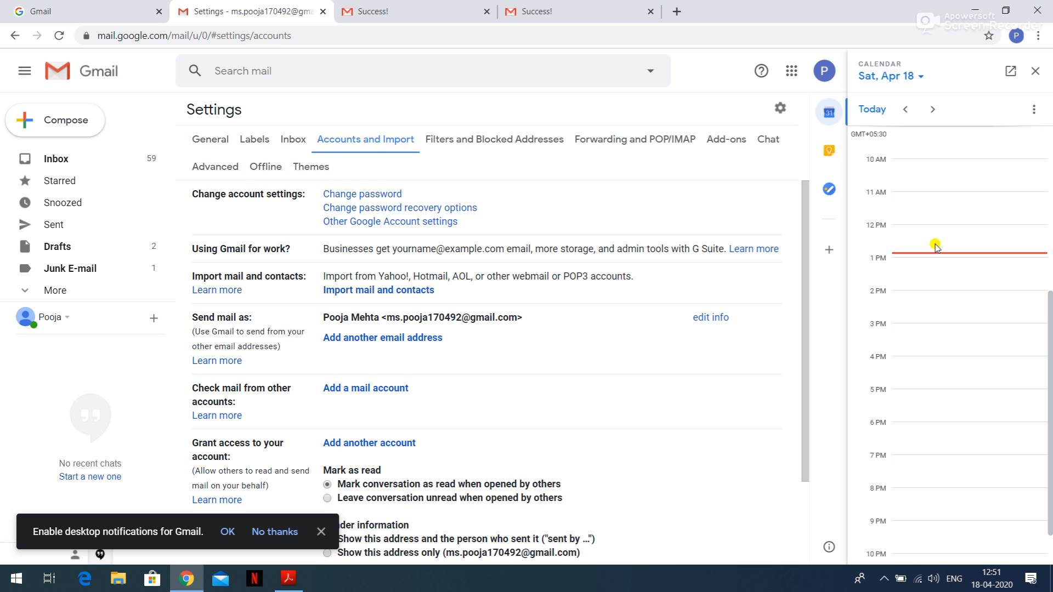
{"action": "left_click", "coordinate": [1010, 71]}
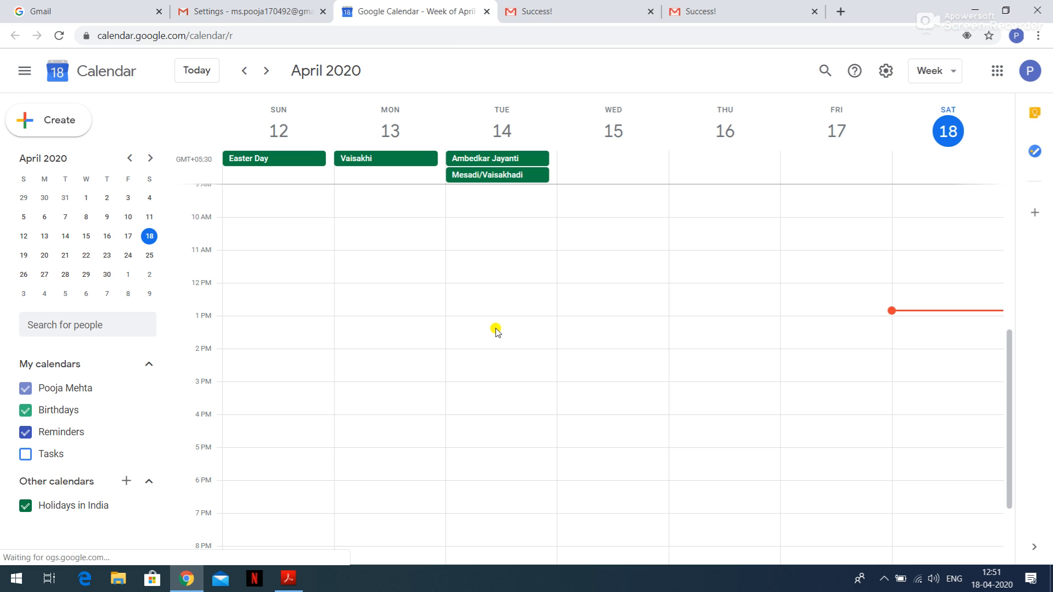
{"action": "left_click", "coordinate": [885, 72]}
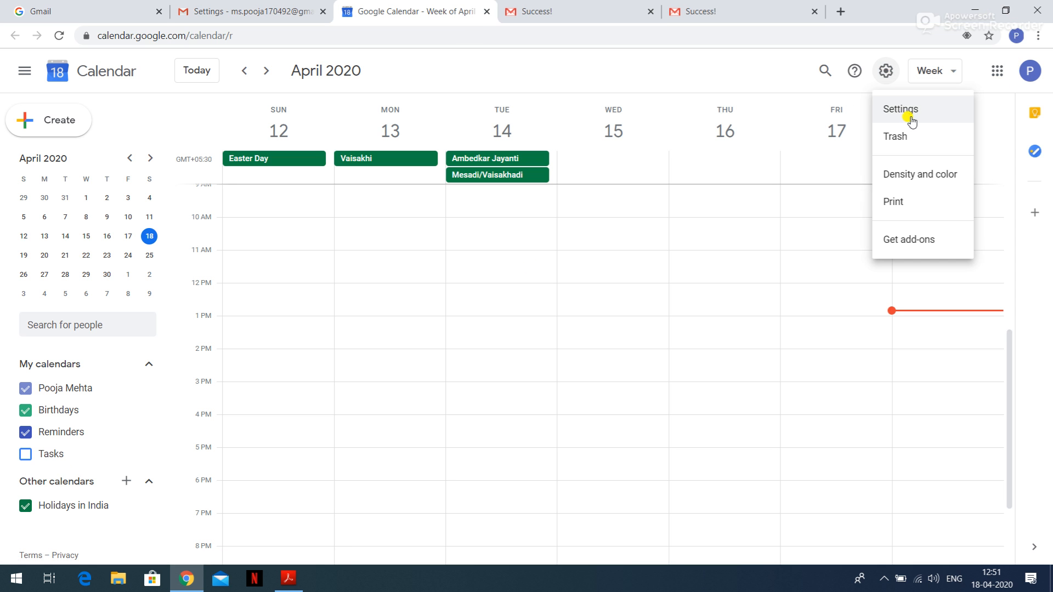
{"action": "left_click", "coordinate": [910, 114]}
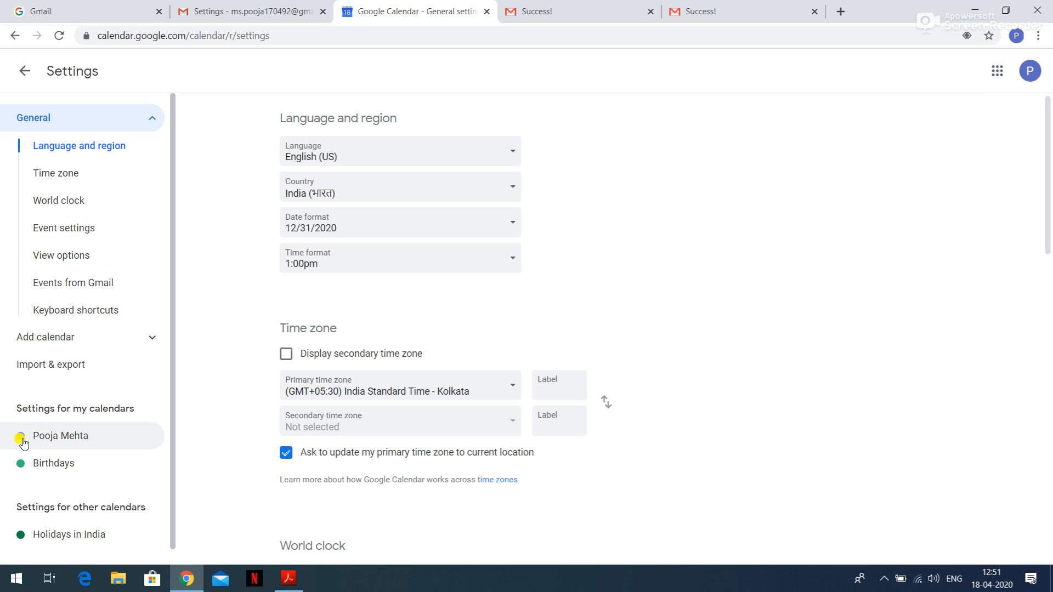
Share the owner's personal calendar with the other account's suggested e-mail address, using the See all event details permission, and send the invitation
{"action": "left_click", "coordinate": [60, 442]}
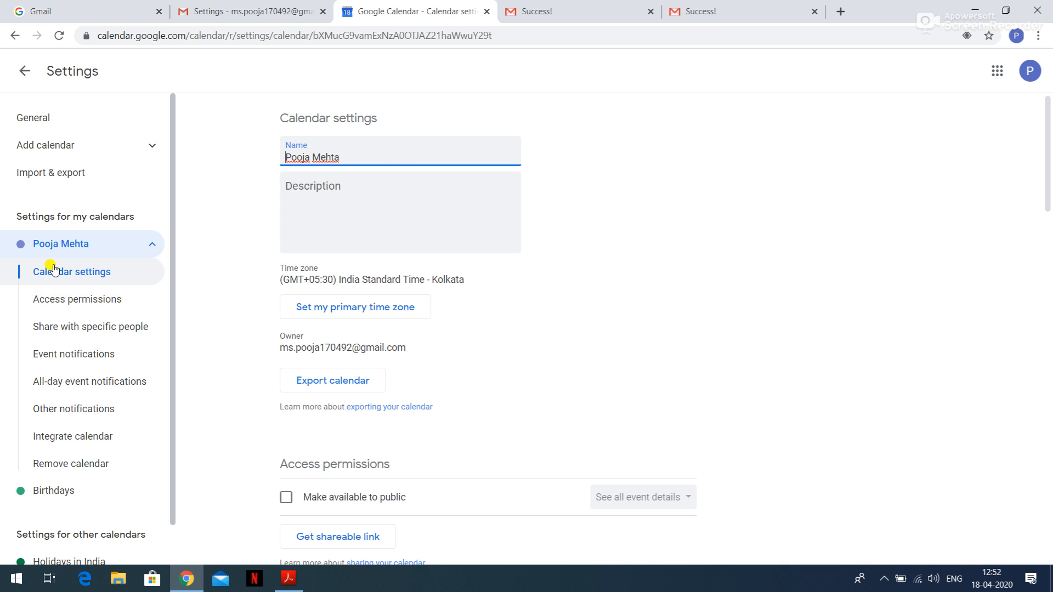
{"action": "left_click", "coordinate": [60, 302]}
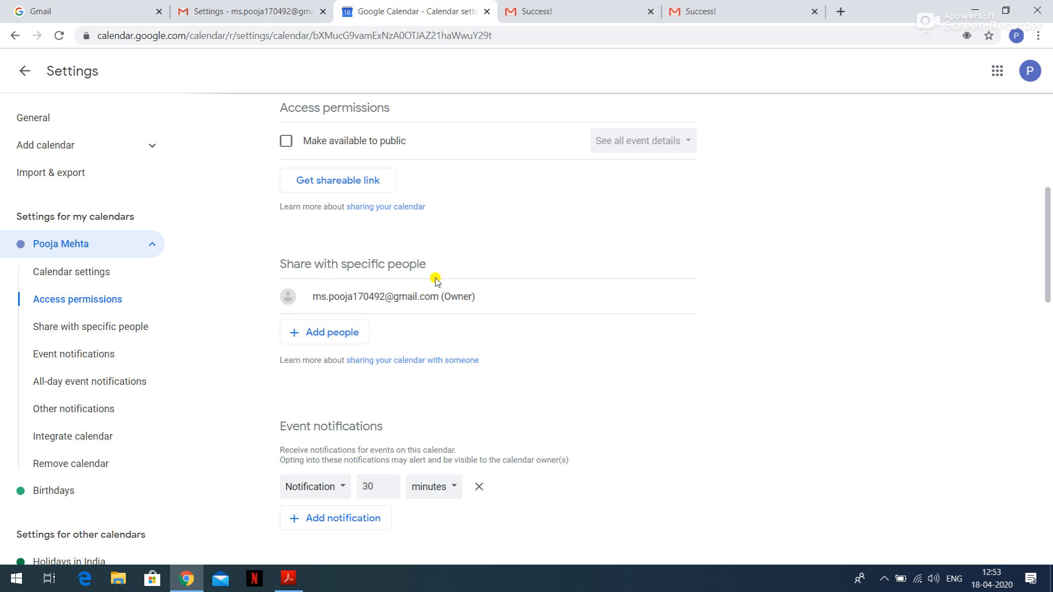
{"action": "left_click", "coordinate": [332, 333]}
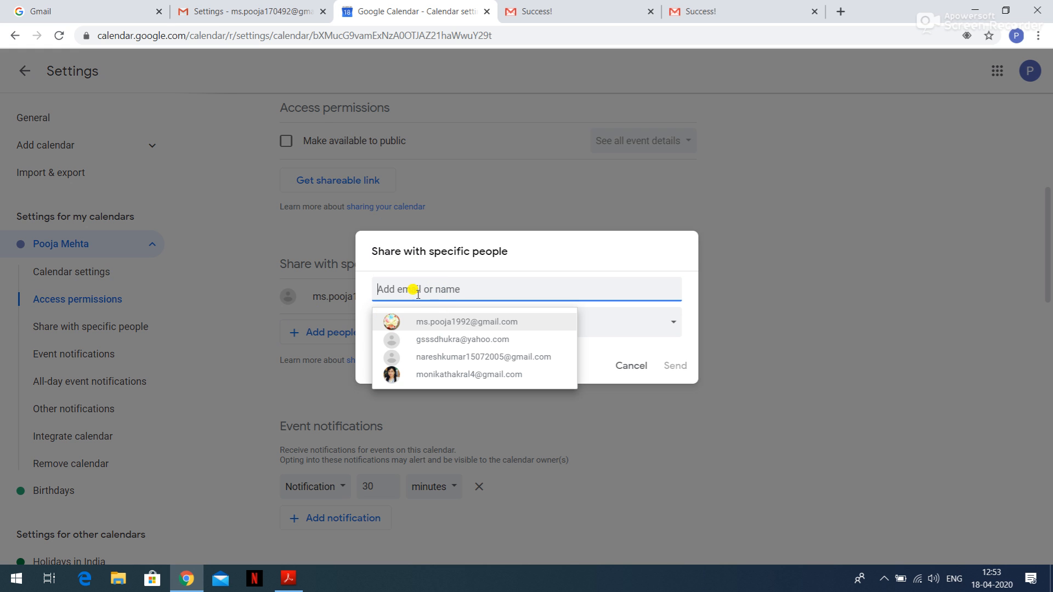
{"action": "left_click", "coordinate": [447, 324]}
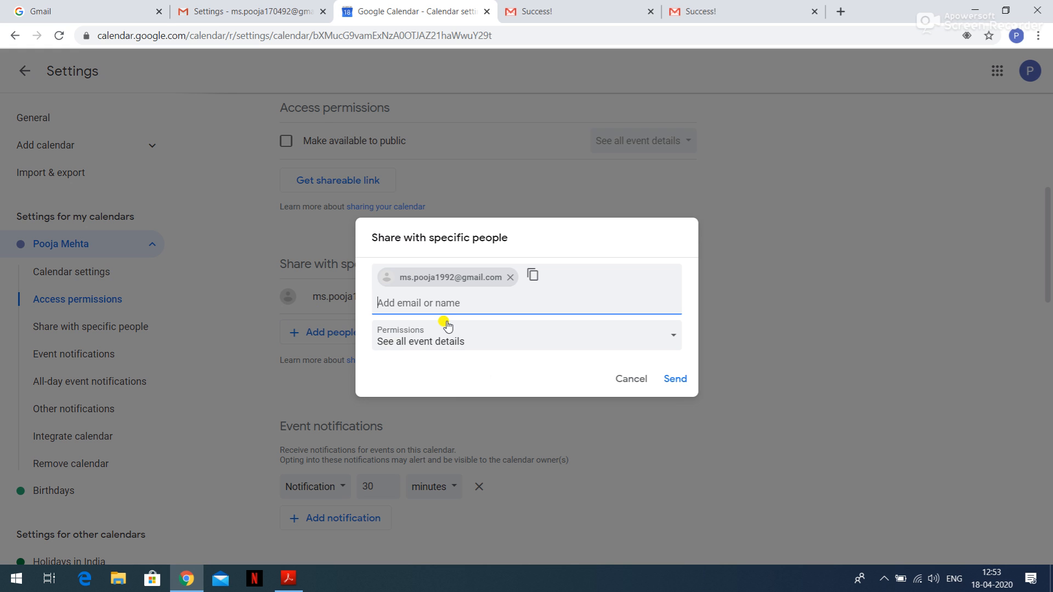
{"action": "left_click", "coordinate": [670, 377]}
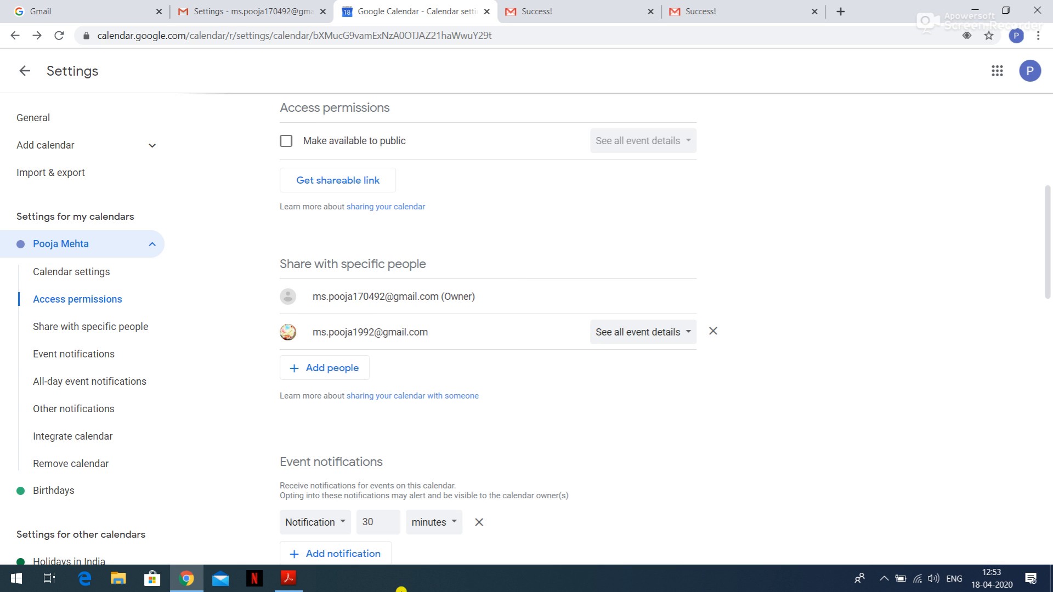
Read Delegate Calendar steps 5 to 12 in the workbook PDF on sharing permissions and the notification, and return to the calendar's sharing settings
{"action": "mouse_move", "coordinate": [294, 584]}
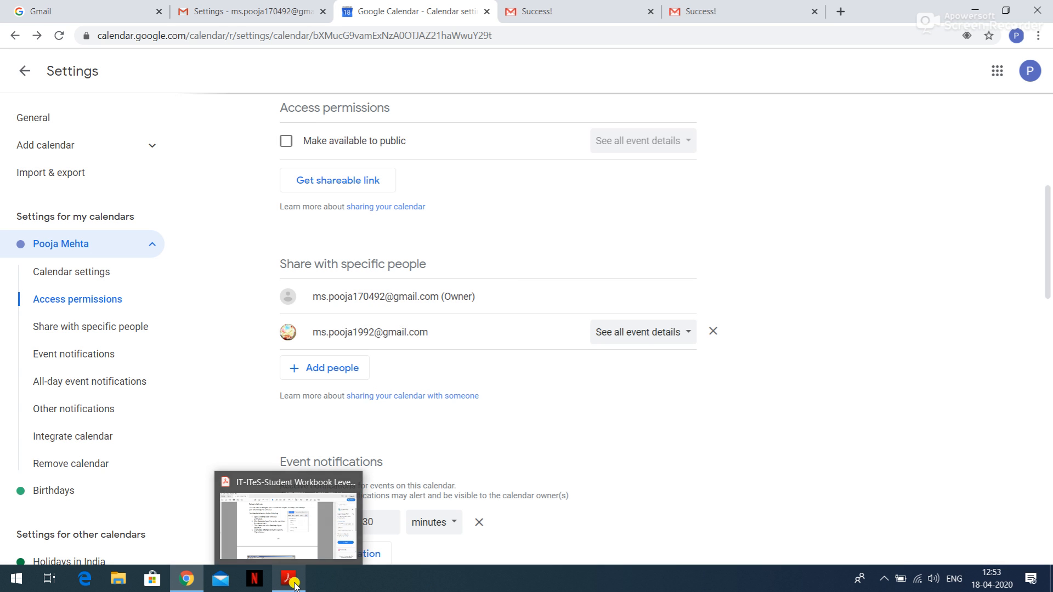
{"action": "left_click", "coordinate": [294, 583]}
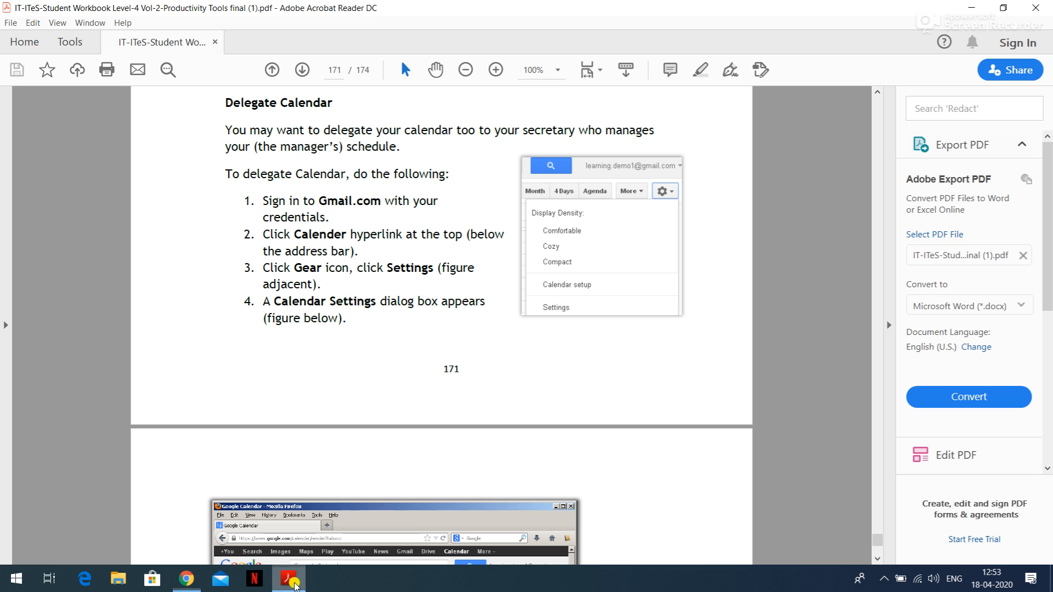
{"action": "left_click", "coordinate": [878, 558]}
{"action": "left_click", "coordinate": [878, 558]}
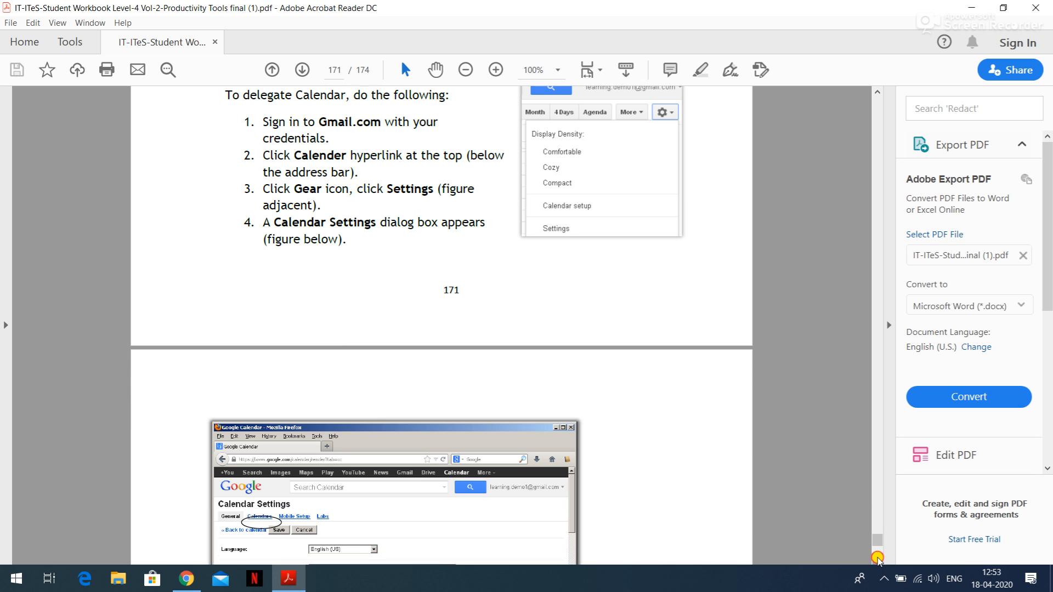
{"action": "left_click", "coordinate": [877, 559]}
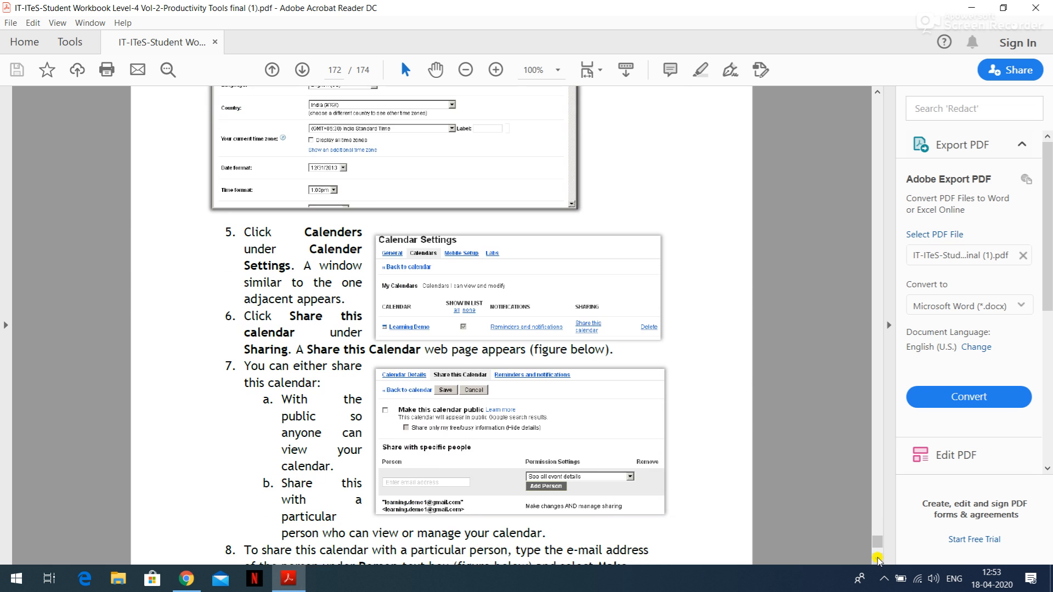
{"action": "left_click", "coordinate": [878, 559]}
{"action": "left_click", "coordinate": [877, 558]}
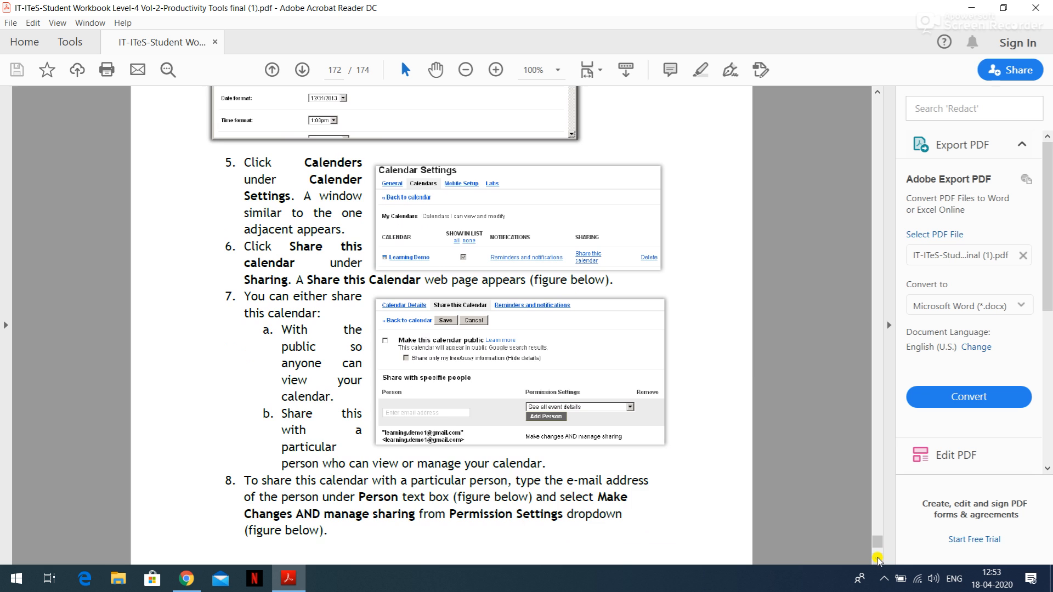
{"action": "left_click", "coordinate": [878, 559]}
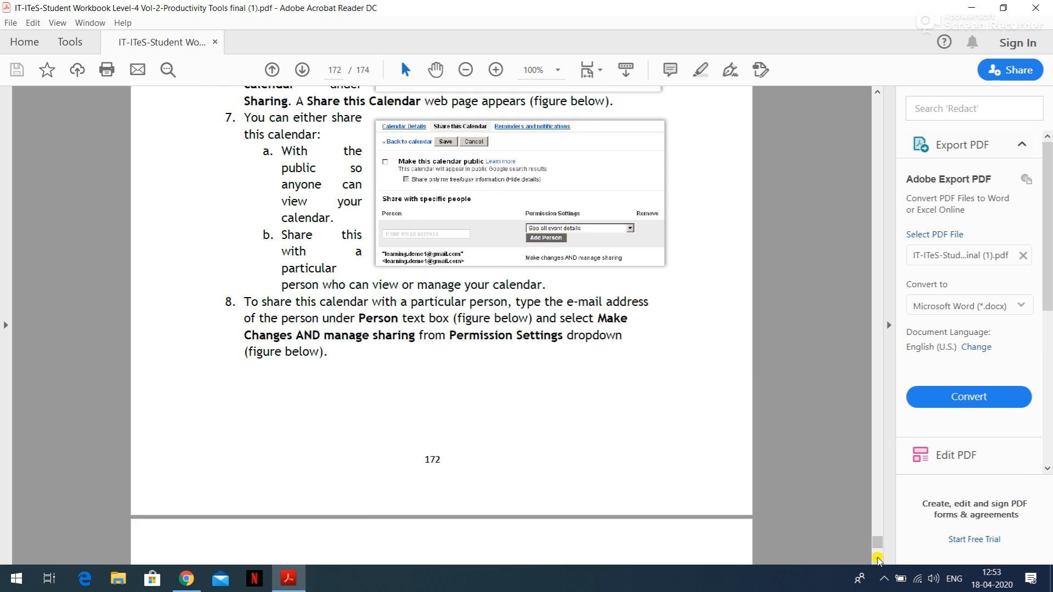
{"action": "left_click", "coordinate": [877, 559]}
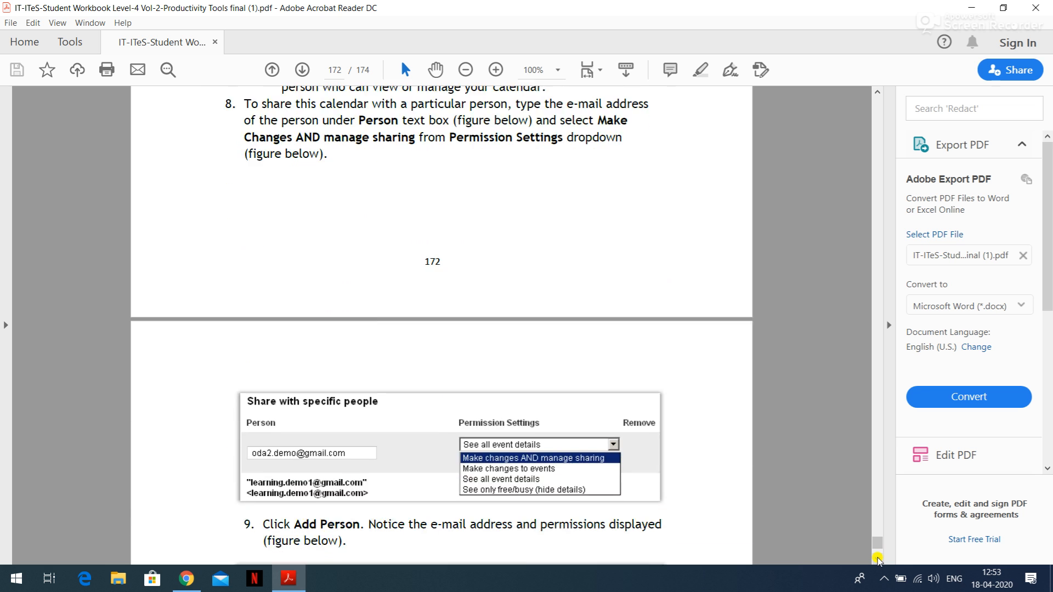
{"action": "left_click", "coordinate": [877, 559]}
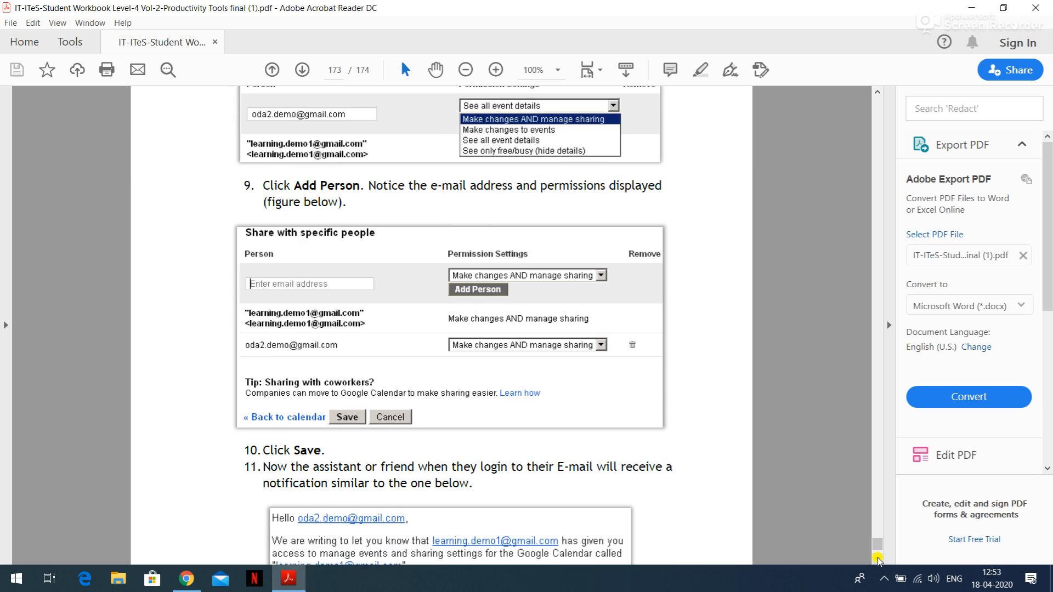
{"action": "left_click", "coordinate": [877, 559]}
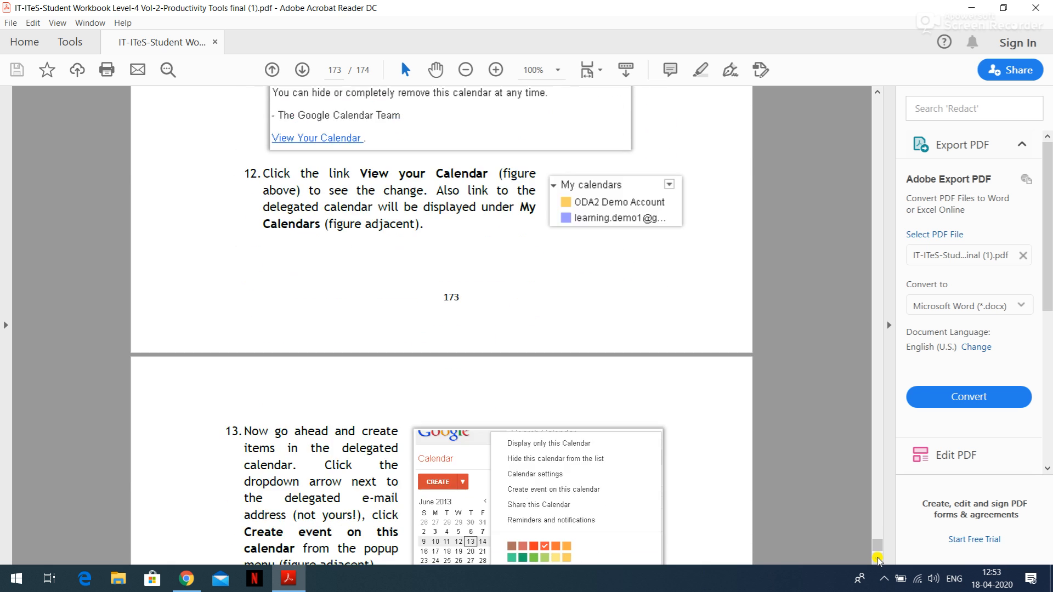
{"action": "scroll", "coordinate": [877, 559], "scroll_direction": "up", "scroll_amount": 5}
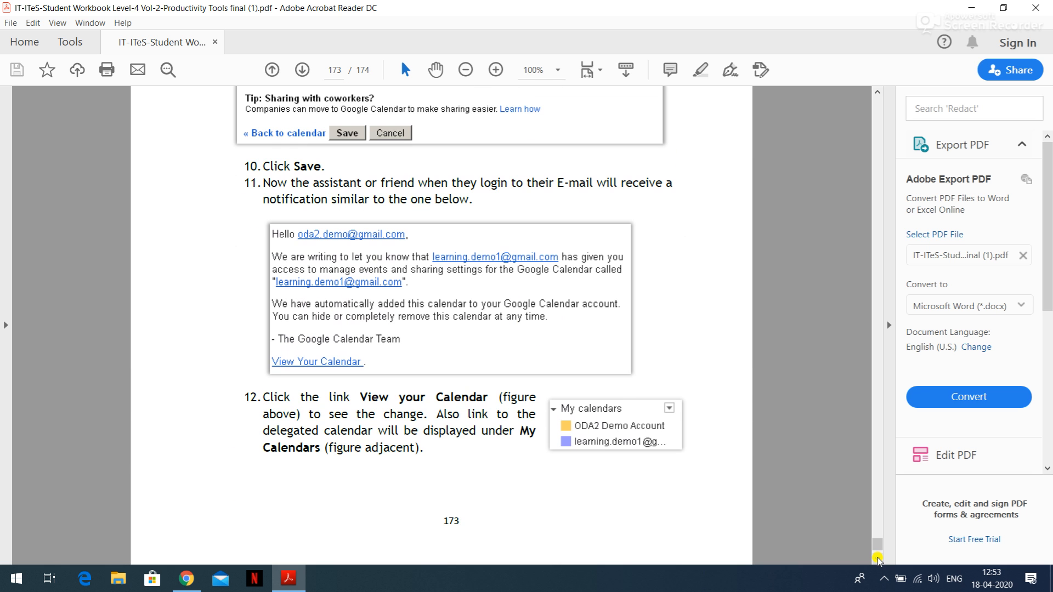
{"action": "scroll", "coordinate": [877, 559], "scroll_direction": "up", "scroll_amount": 3}
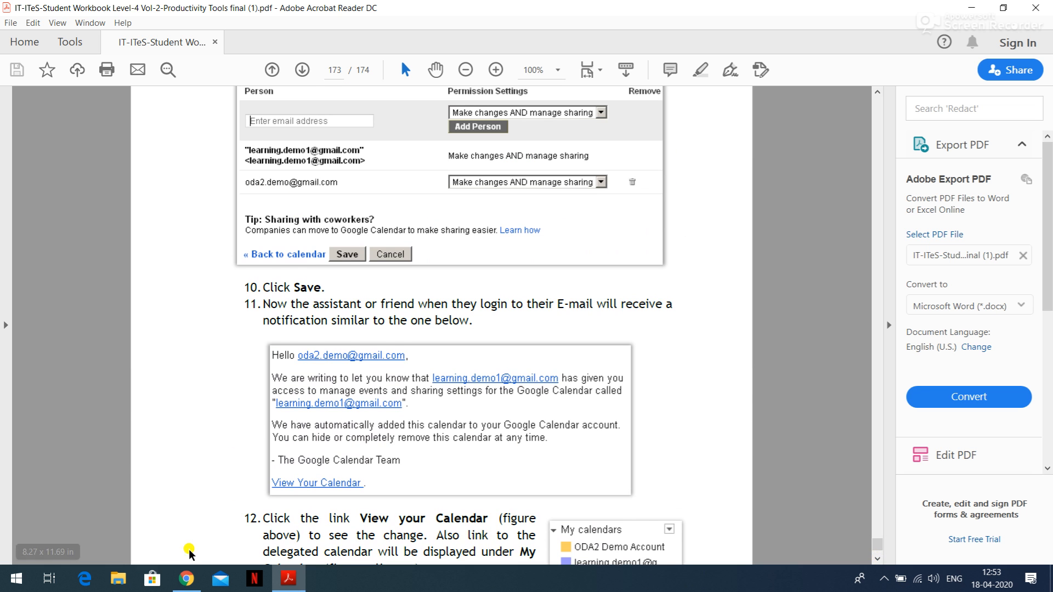
{"action": "left_click", "coordinate": [187, 585]}
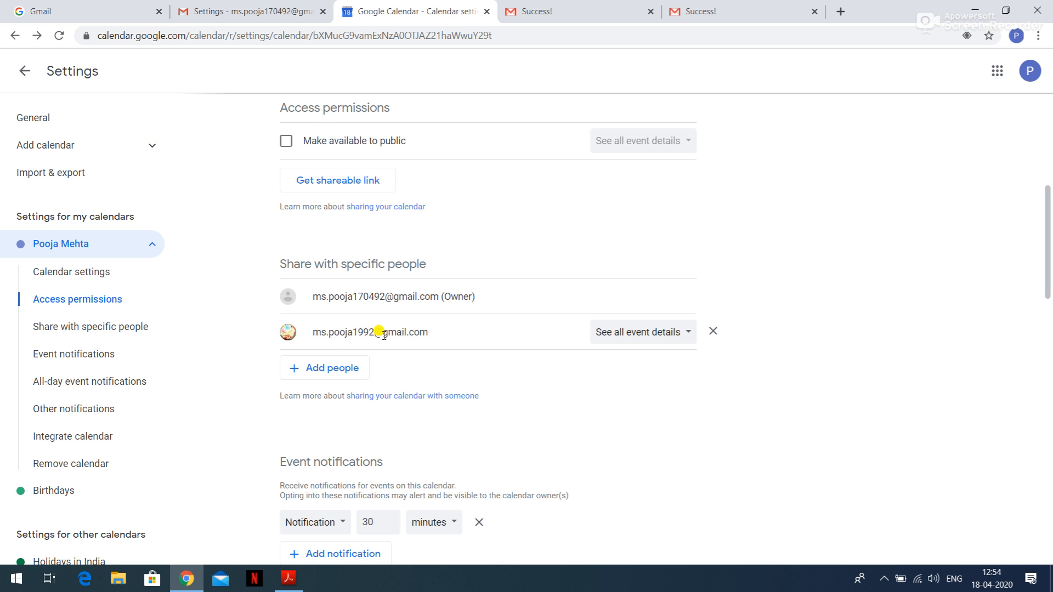
Review the permission options for the other account without changing them, and remove that account from the calendar's list of specific people
{"action": "left_click", "coordinate": [691, 331]}
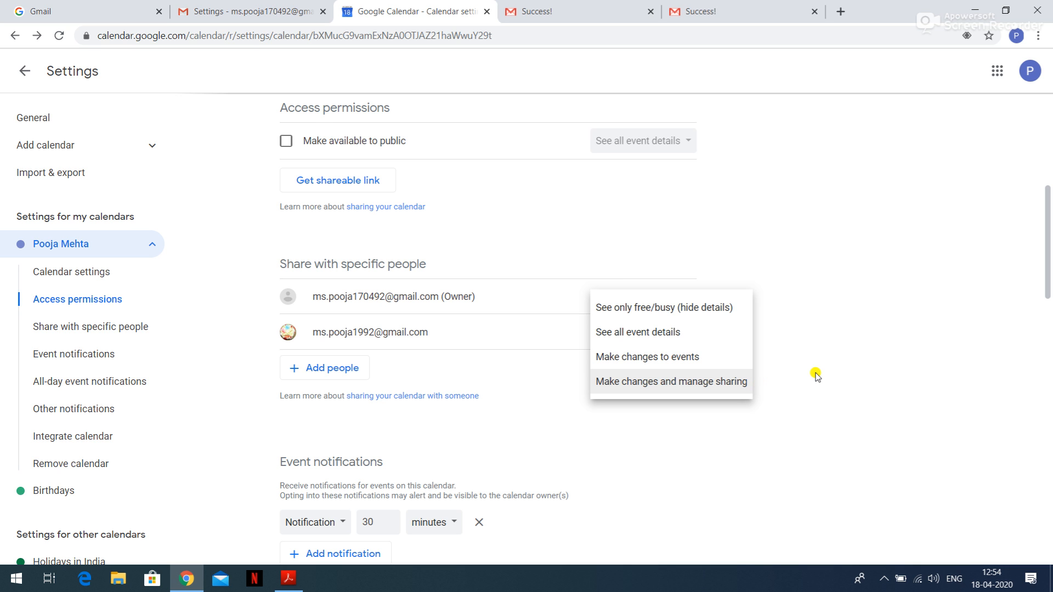
{"action": "left_click", "coordinate": [542, 381]}
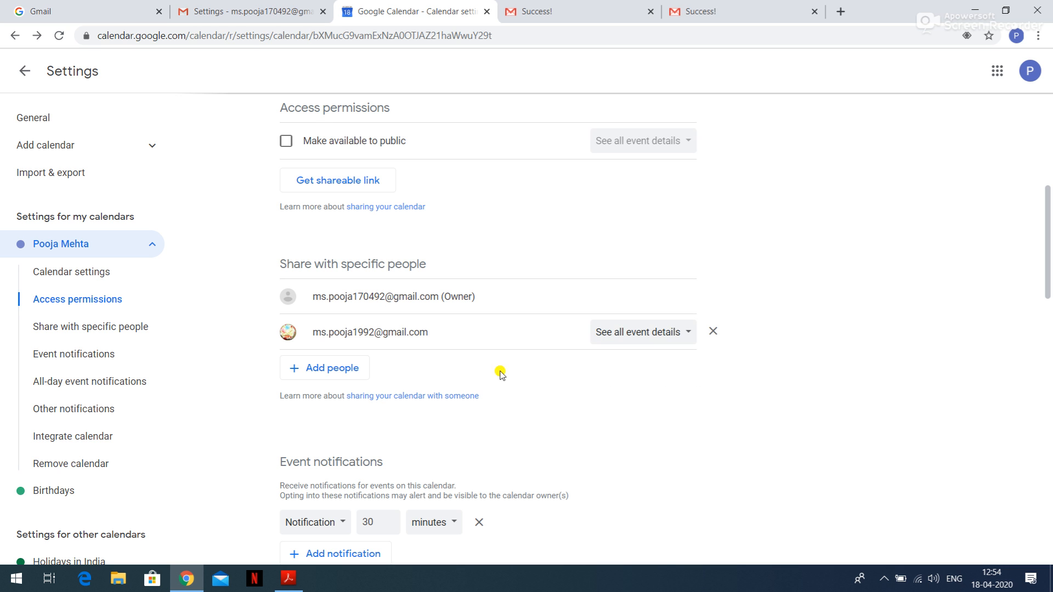
{"action": "left_click", "coordinate": [714, 333]}
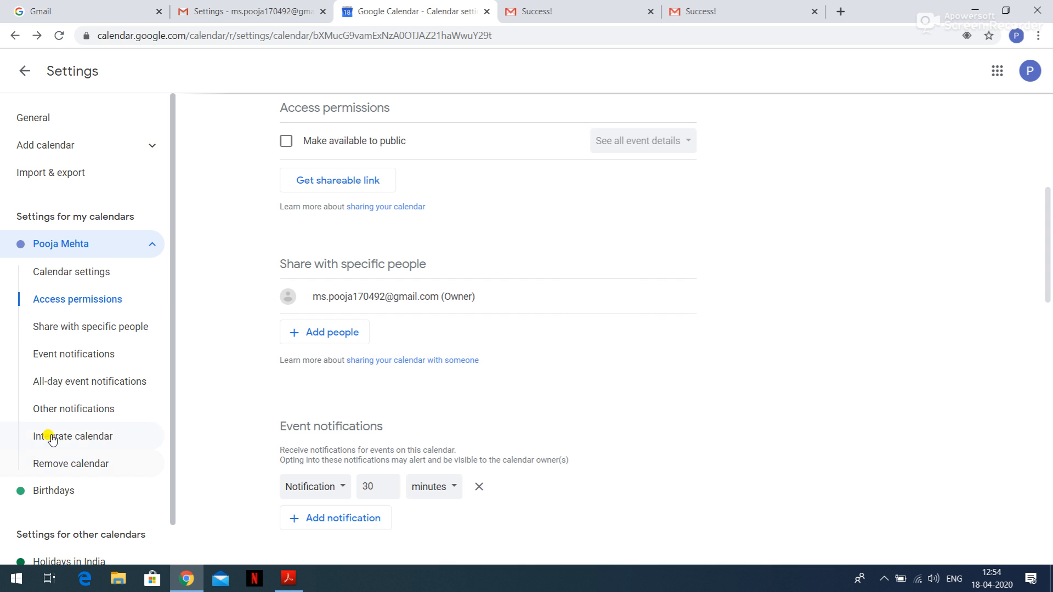
Switch to the workbook PDF in Adobe Acrobat Reader and read Delegate Calendar steps 12 to 16, the exercise and the assessment questions
{"action": "left_click", "coordinate": [288, 578]}
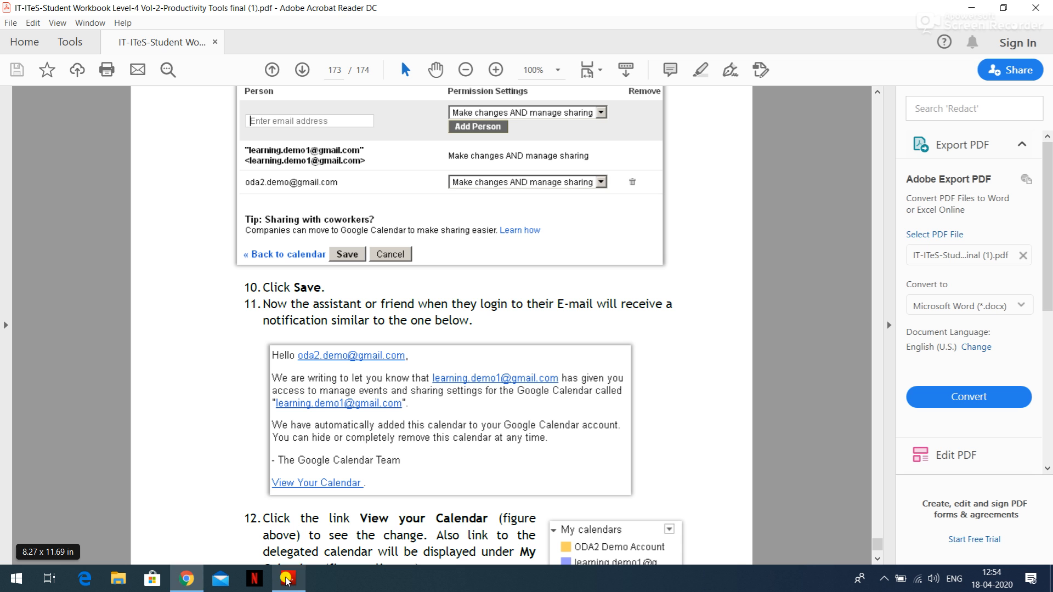
{"action": "key", "text": "Down"}
{"action": "key", "text": "Down"}
{"action": "key", "text": "Down"}
{"action": "key", "text": "Down"}
{"action": "key", "text": "Down"}
{"action": "key", "text": "Down"}
{"action": "key", "text": "Down"}
{"action": "key", "text": "Down"}
{"action": "key", "text": "Down"}
{"action": "key", "text": "Down"}
{"action": "key", "text": "Down"}
{"action": "key", "text": "Down"}
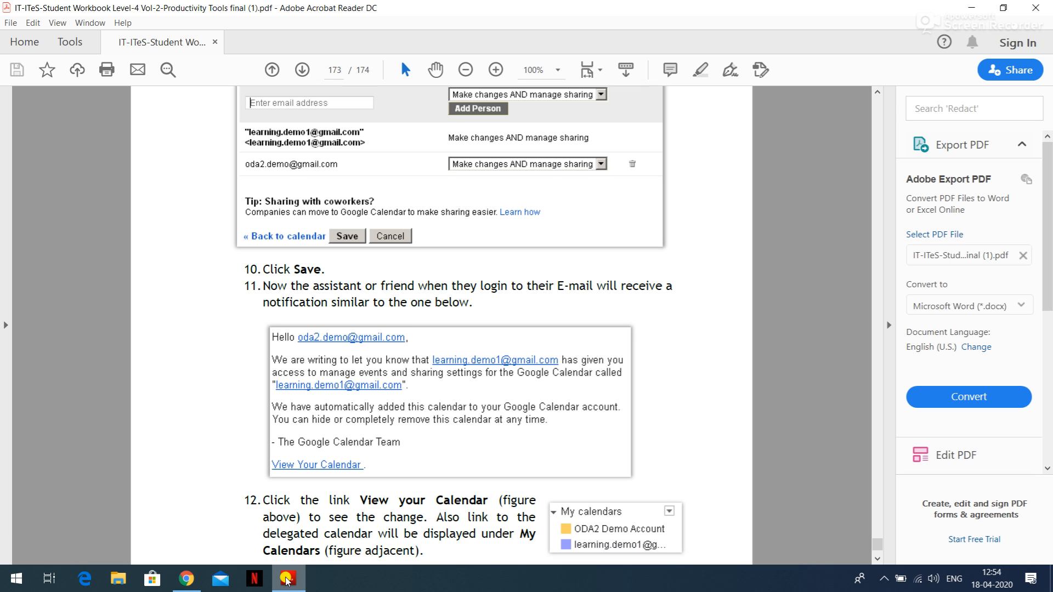
{"action": "key", "text": "Down"}
{"action": "key", "text": "Down"}
{"action": "key", "text": "Down"}
{"action": "key", "text": "Down"}
{"action": "key", "text": "Down"}
{"action": "key", "text": "Down"}
{"action": "key", "text": "Down"}
{"action": "key", "text": "Down"}
{"action": "key", "text": "Down"}
{"action": "key", "text": "Down"}
{"action": "key", "text": "Down"}
{"action": "key", "text": "Down"}
{"action": "key", "text": "Down"}
{"action": "key", "text": "Down"}
{"action": "key", "text": "Down"}
{"action": "key", "text": "Down"}
{"action": "key", "text": "Down"}
{"action": "key", "text": "Down"}
{"action": "key", "text": "Down"}
{"action": "key", "text": "Down"}
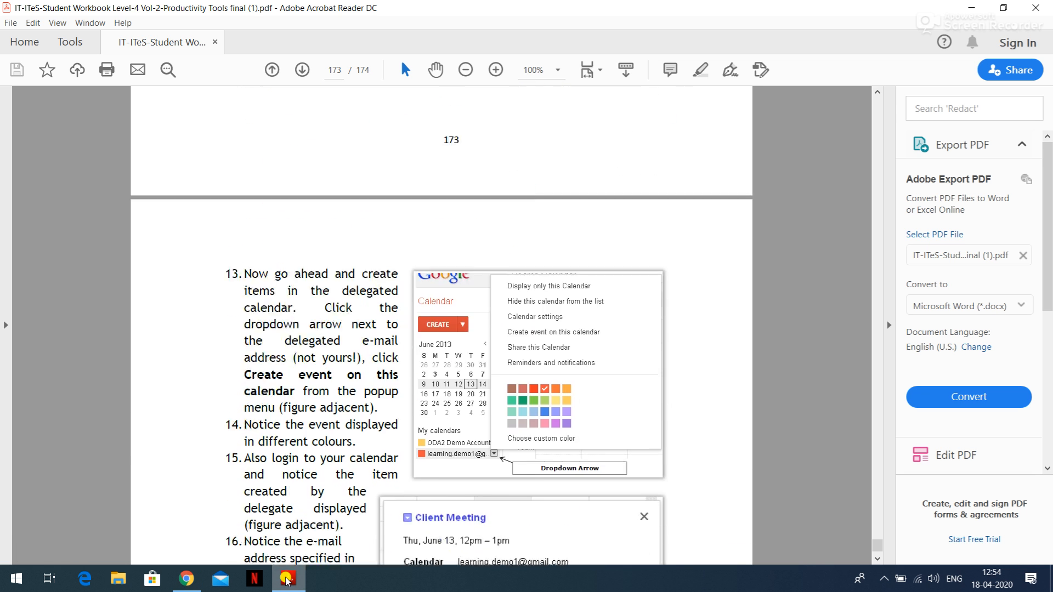
{"action": "key", "text": "Down"}
{"action": "key", "text": "Down"}
{"action": "key", "text": "Down"}
{"action": "key", "text": "Down"}
{"action": "key", "text": "Down"}
{"action": "key", "text": "Down"}
{"action": "key", "text": "Down"}
{"action": "key", "text": "Down"}
{"action": "key", "text": "Down"}
{"action": "key", "text": "Down"}
{"action": "key", "text": "Down"}
{"action": "key", "text": "Down"}
{"action": "key", "text": "Down"}
{"action": "key", "text": "Down"}
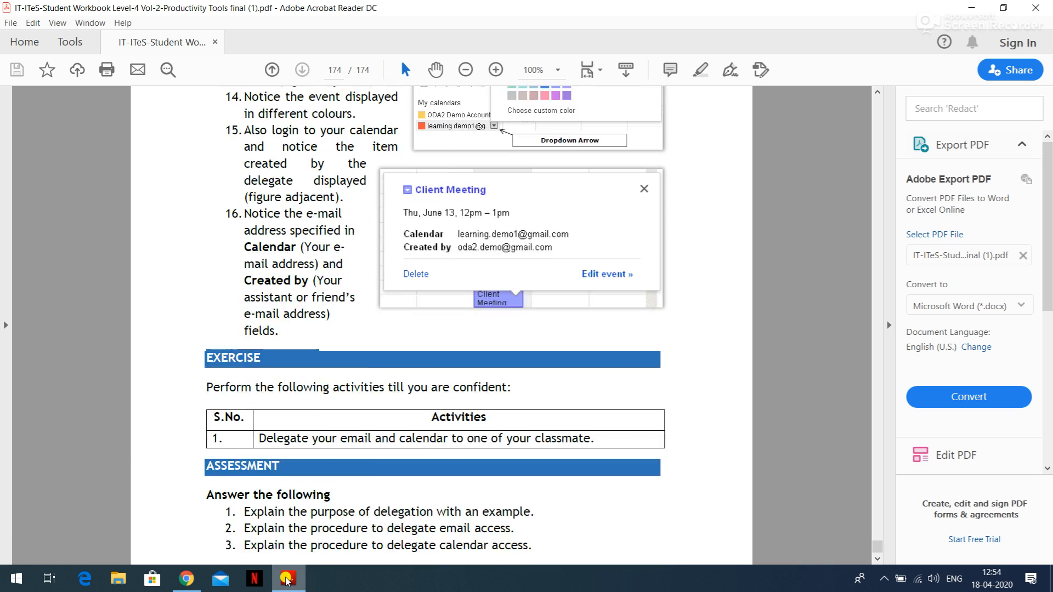